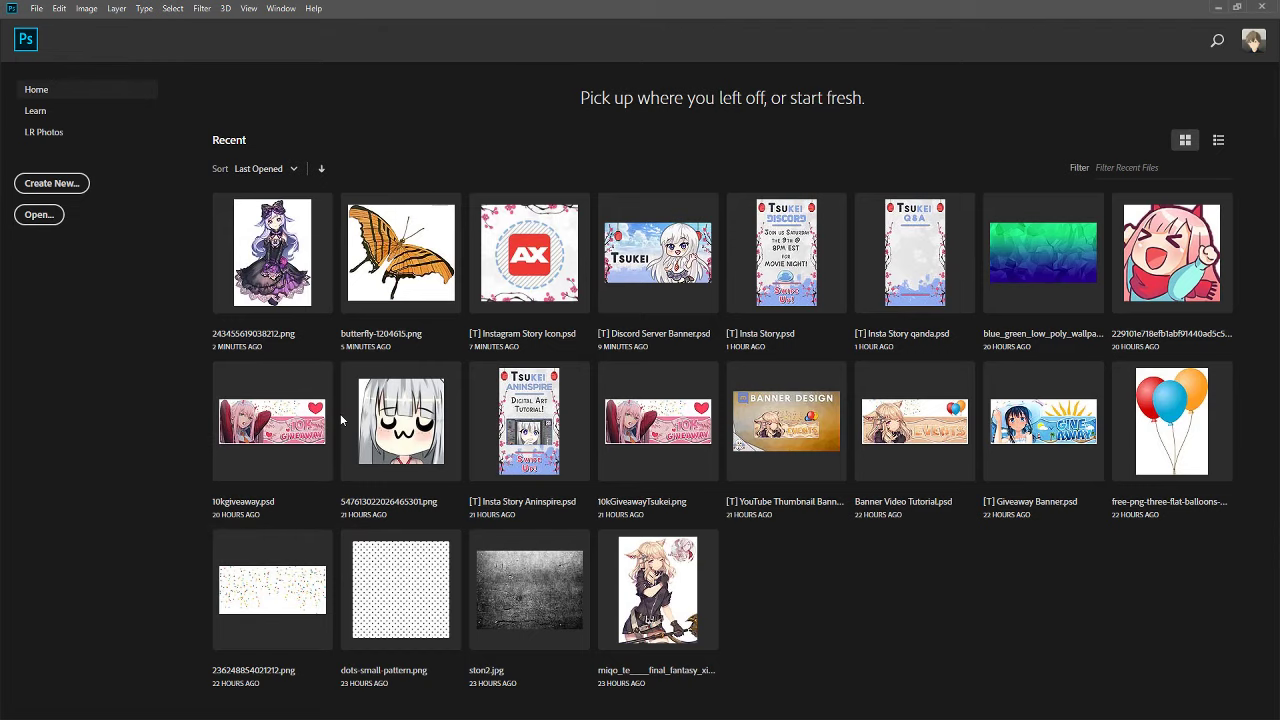
- Open the recent file 10kgiveaway.psd to view the giveaway banner and close it again
{"action": "left_click", "coordinate": [288, 424]}
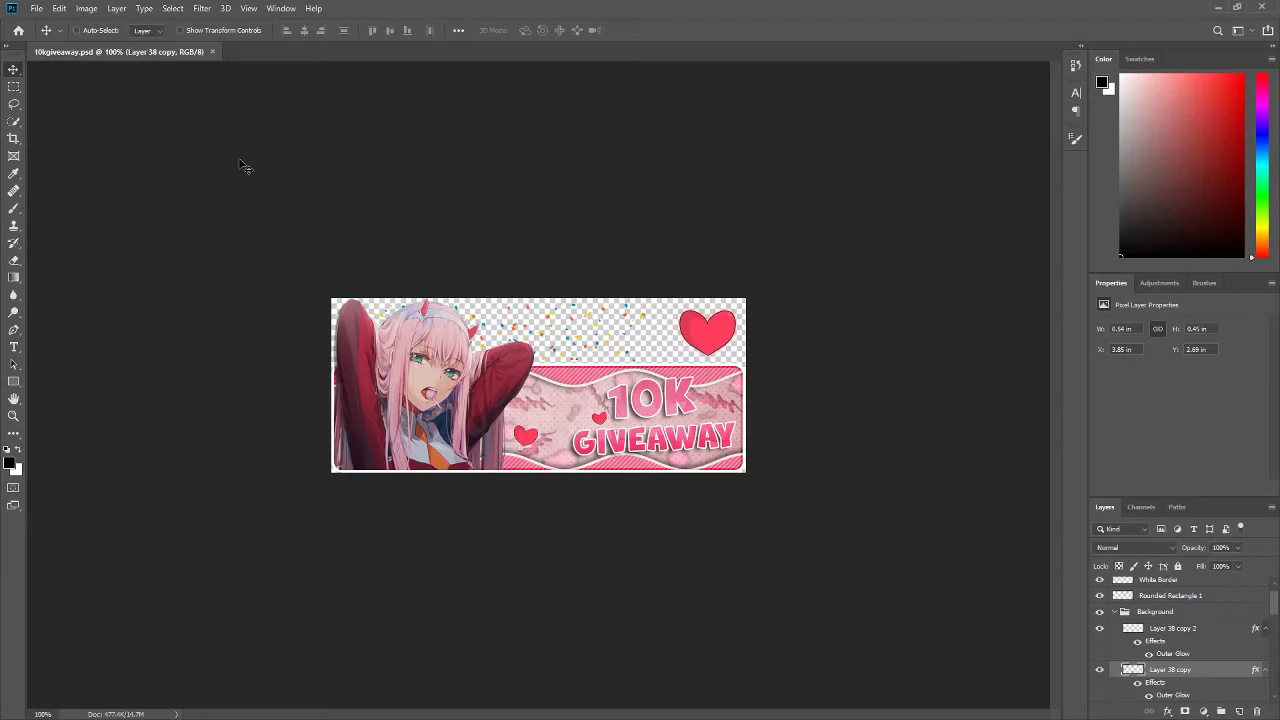
{"action": "left_click", "coordinate": [212, 52]}
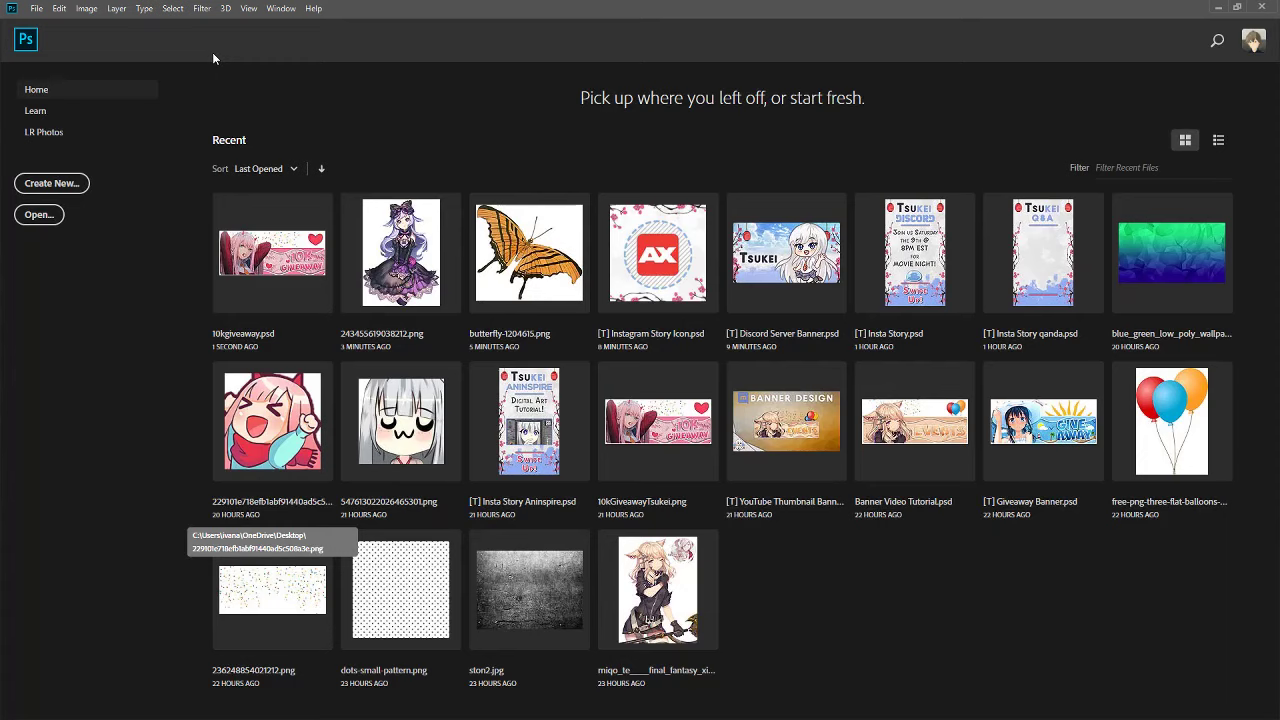
- Set up a new document with a width and height of 1000 pixels each
{"action": "left_click", "coordinate": [70, 188]}
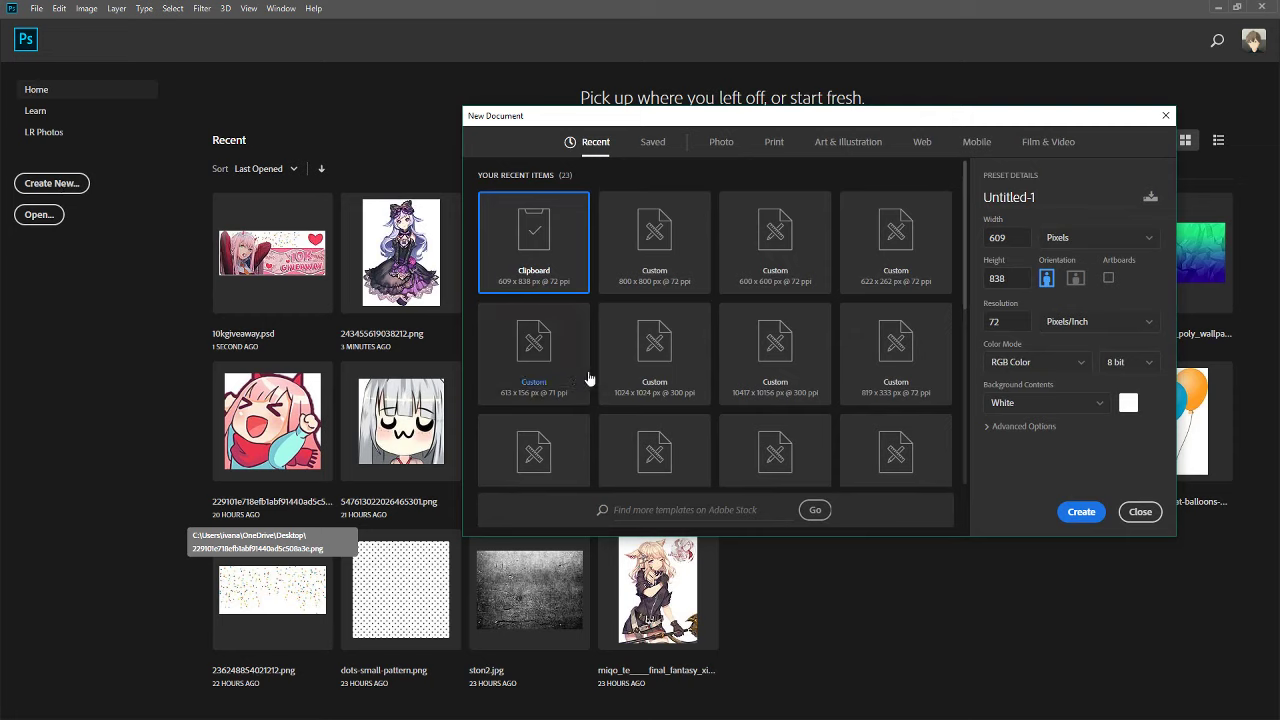
{"action": "scroll", "coordinate": [600, 390], "scroll_direction": "down", "scroll_amount": 4}
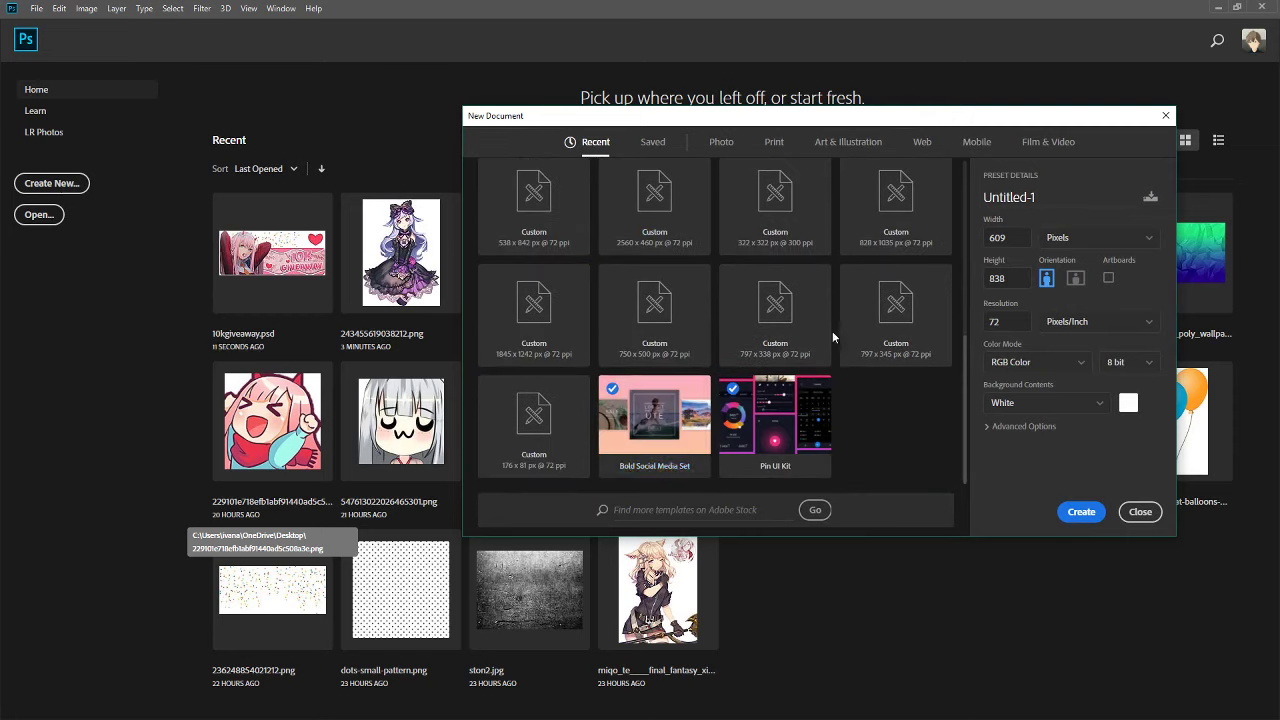
{"action": "scroll", "coordinate": [577, 352], "scroll_direction": "up", "scroll_amount": 4}
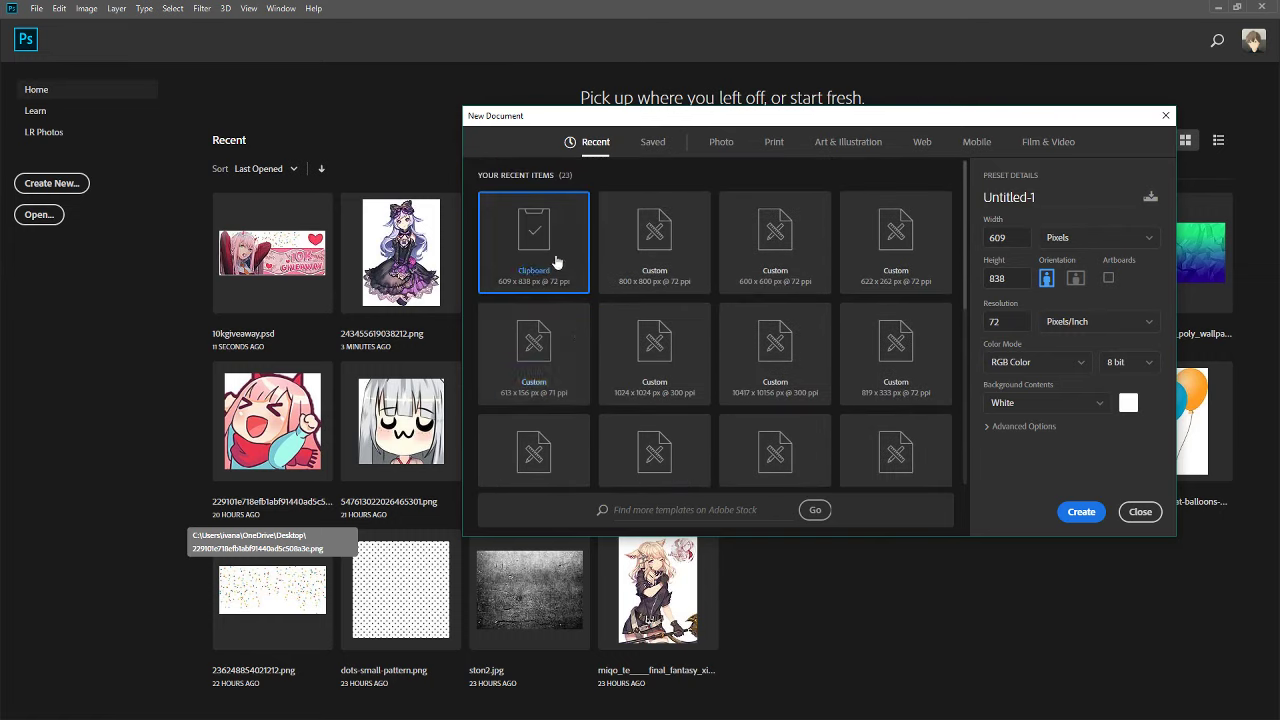
{"action": "left_click_drag", "start_coordinate": [1010, 238], "coordinate": [959, 241]}
{"action": "type", "text": "1000"}
{"action": "double_click", "coordinate": [1014, 278]}
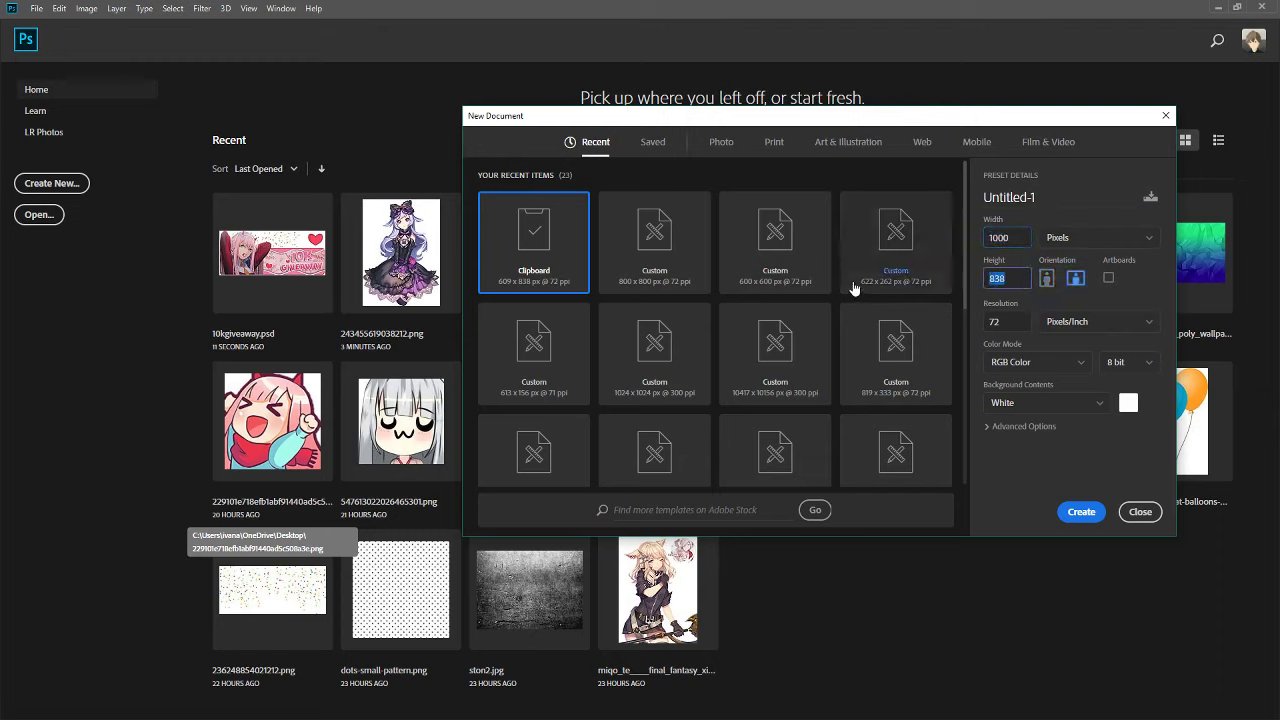
{"action": "type", "text": "1000"}
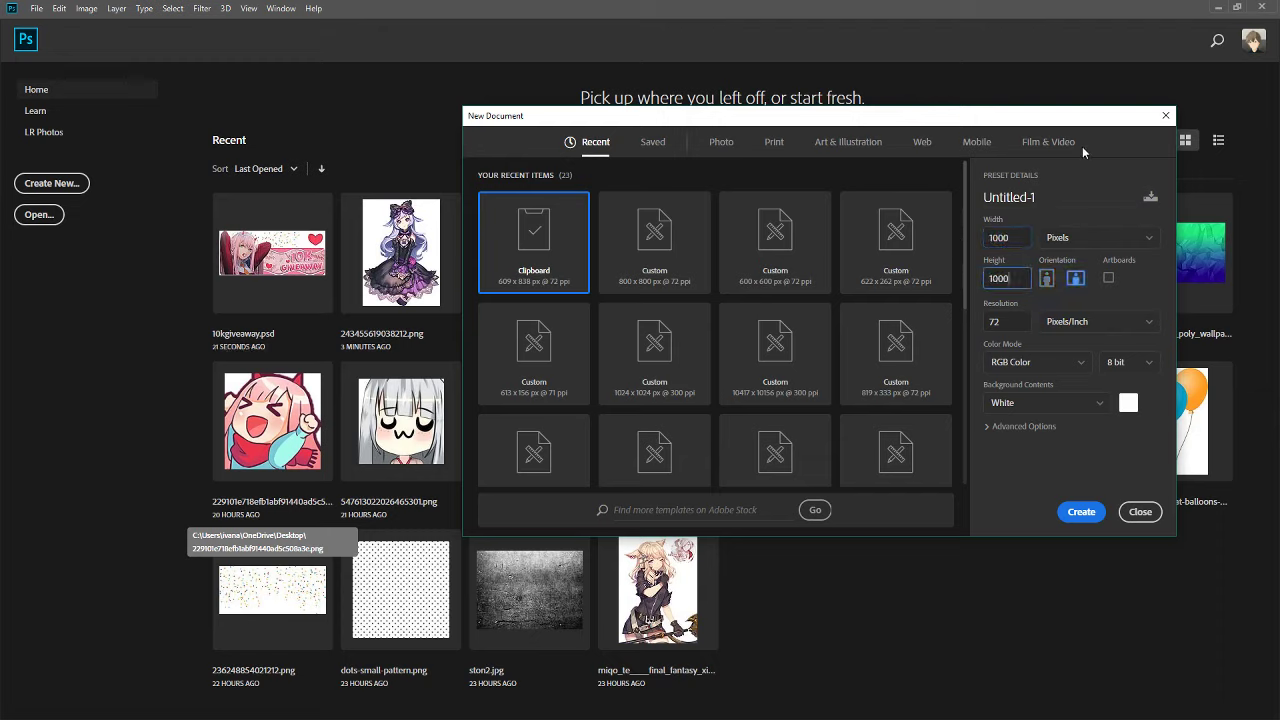
{"action": "left_click_drag", "start_coordinate": [1110, 122], "coordinate": [1021, 117]}
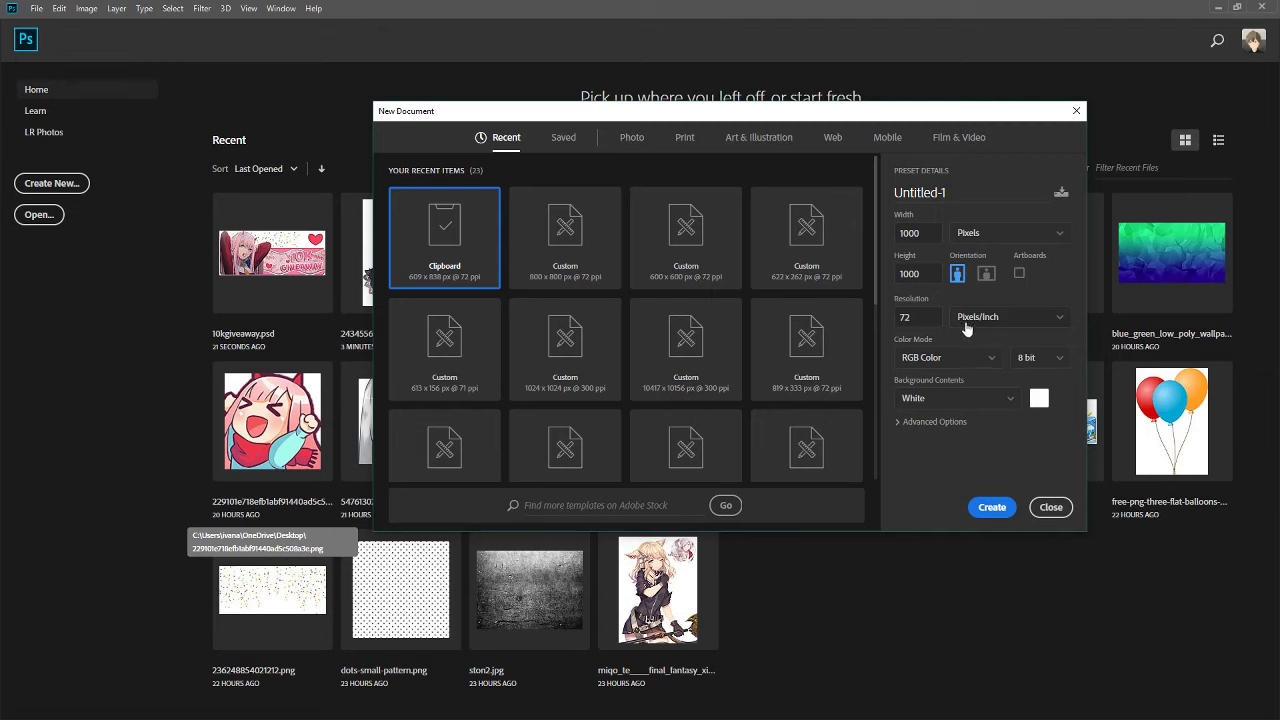
- Set the new document's resolution to 300 pixels/inch
{"action": "left_click", "coordinate": [905, 316]}
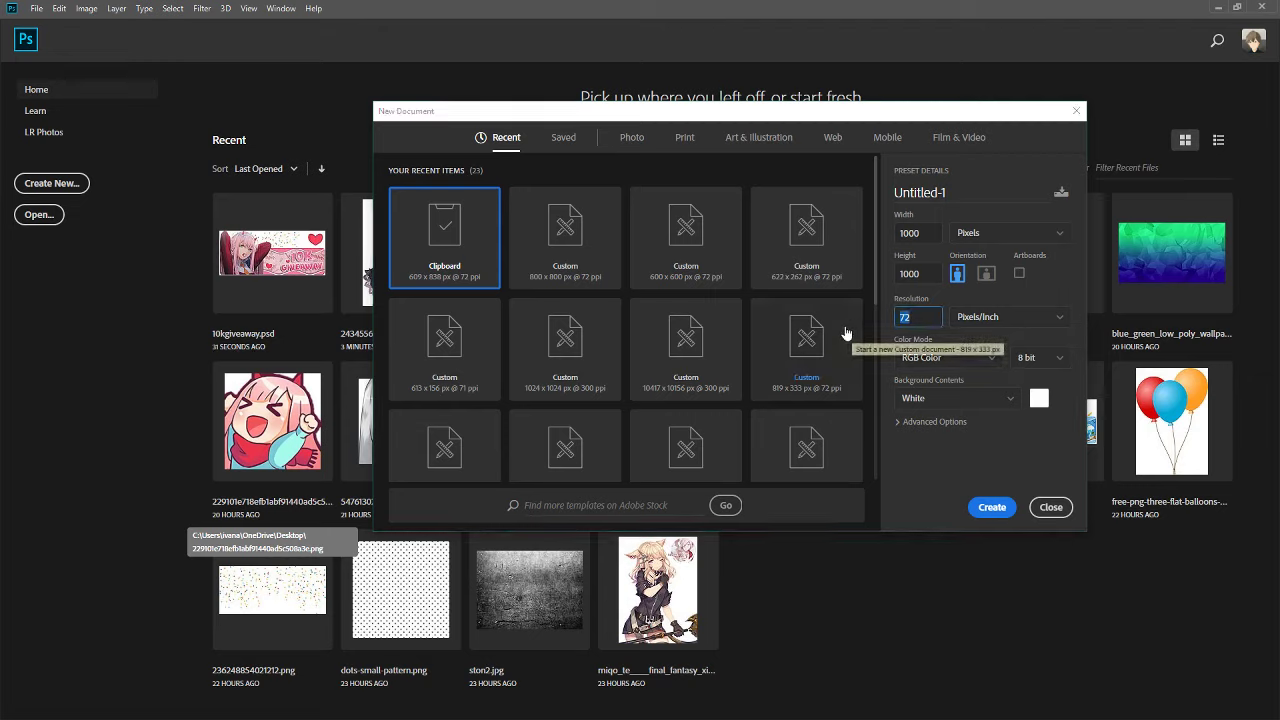
{"action": "type", "text": "250"}
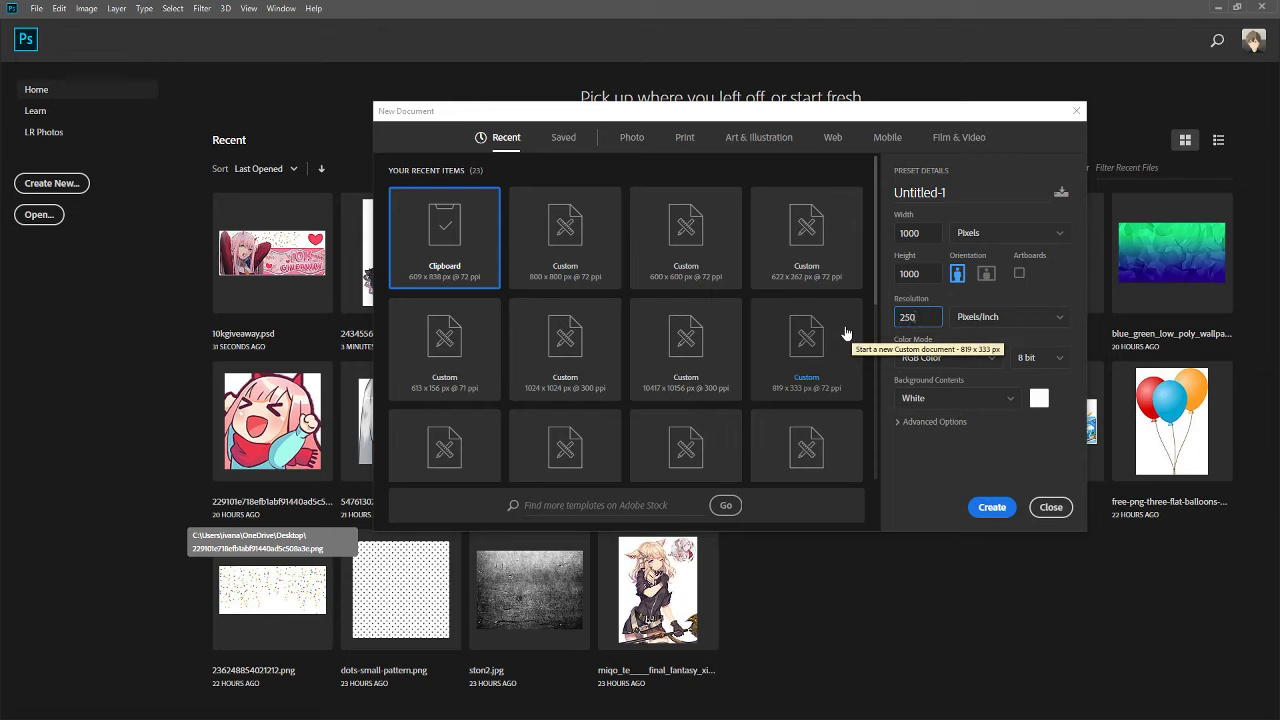
{"action": "key", "text": "BackSpace"}
{"action": "key", "text": "BackSpace"}
{"action": "key", "text": "BackSpace"}
{"action": "type", "text": "300"}
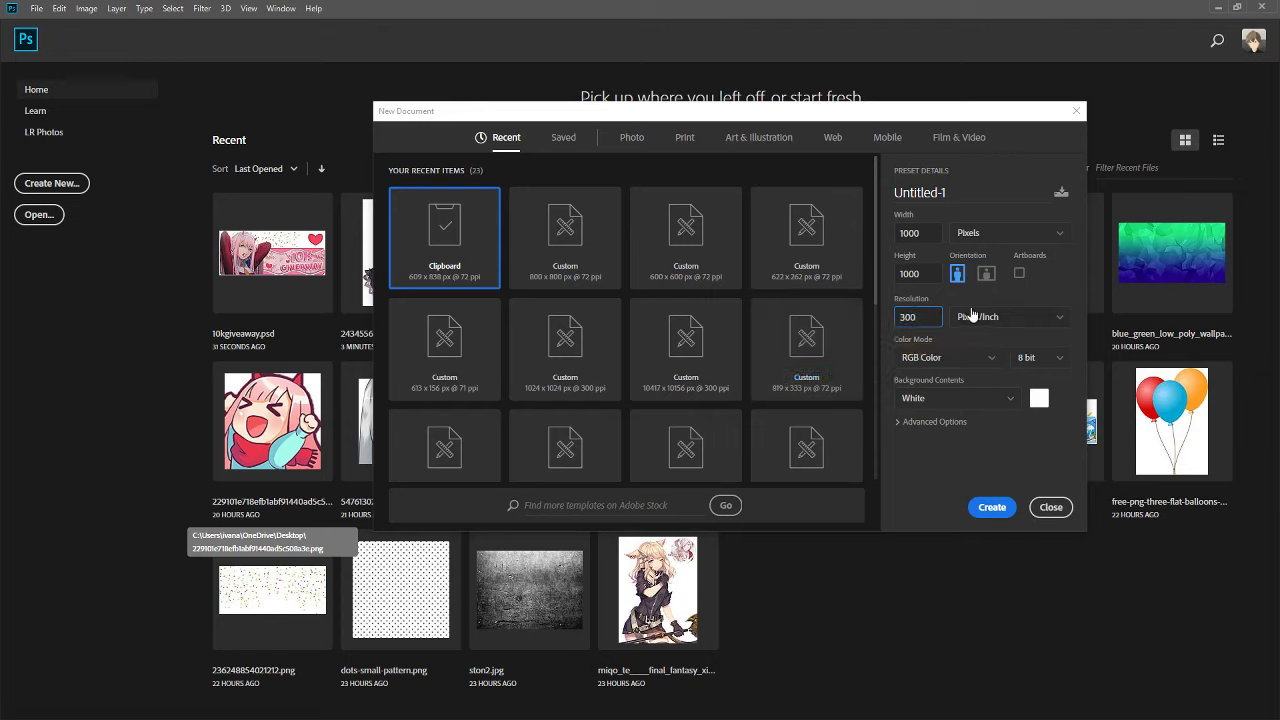
- Switch the new document's size to 10 by 10 inches and dismiss the setup without creating the document
{"action": "left_click", "coordinate": [962, 357]}
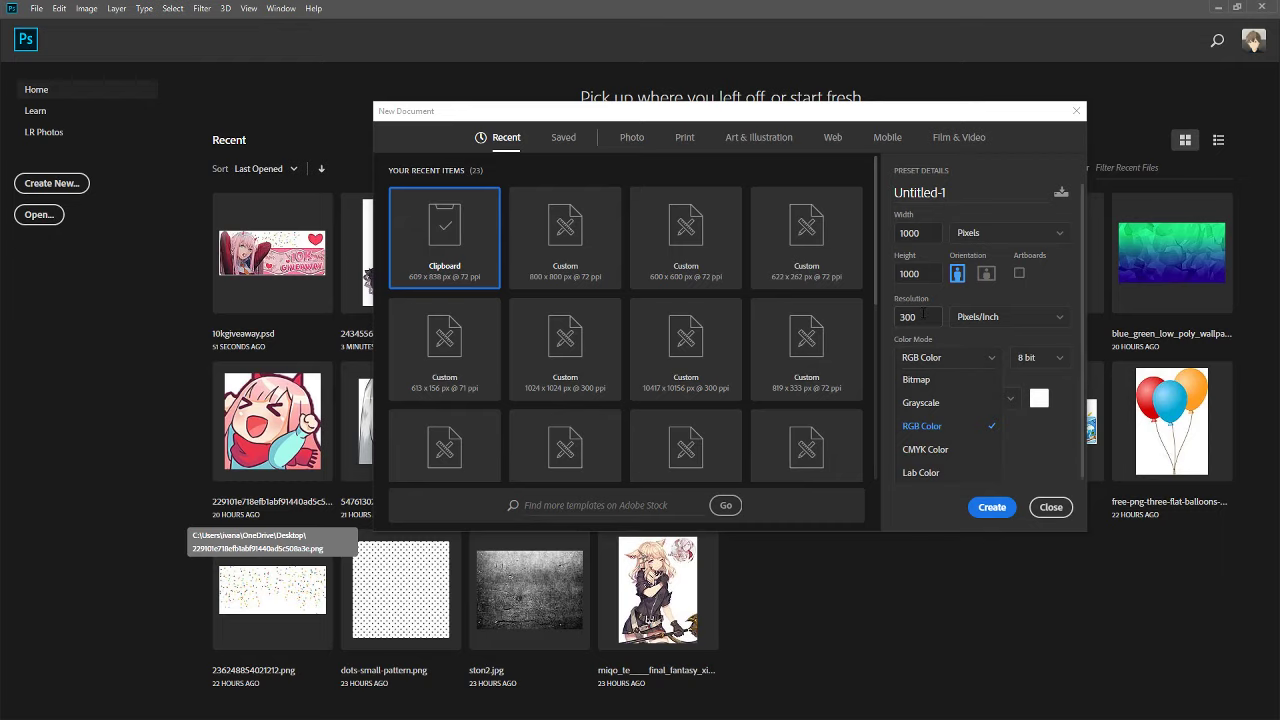
{"action": "left_click", "coordinate": [968, 233]}
{"action": "left_click", "coordinate": [976, 276]}
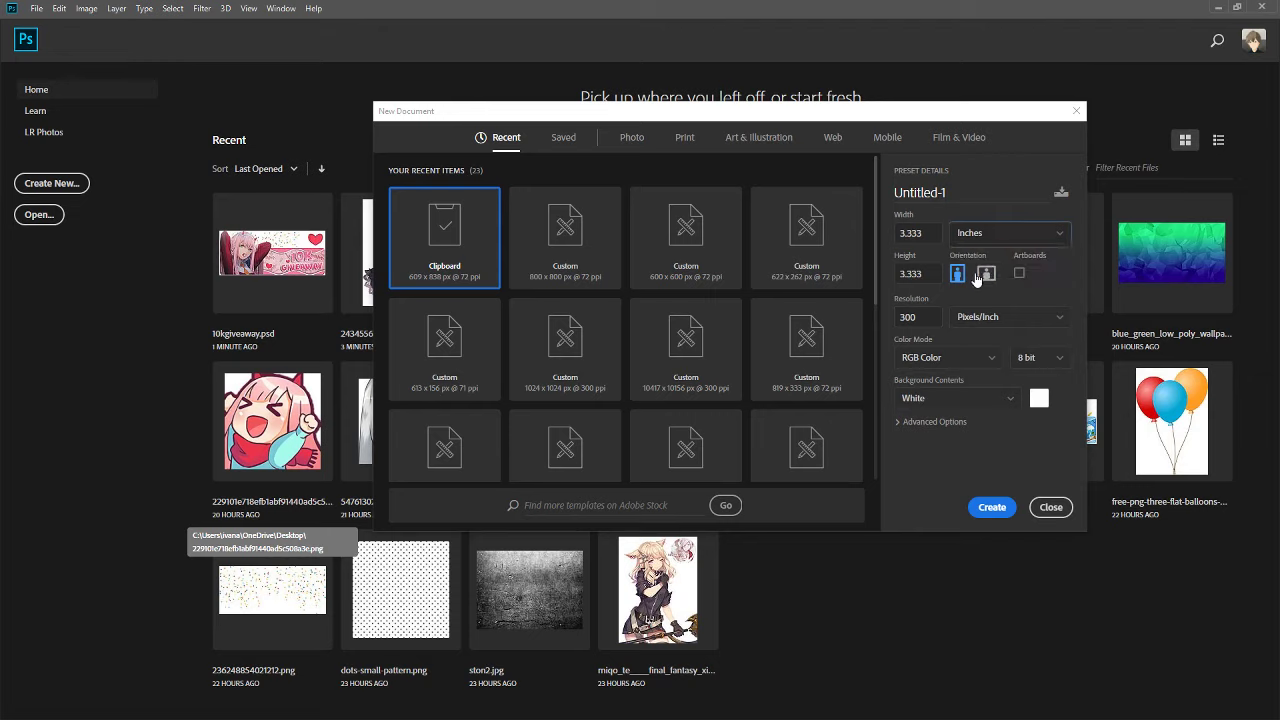
{"action": "double_click", "coordinate": [929, 232]}
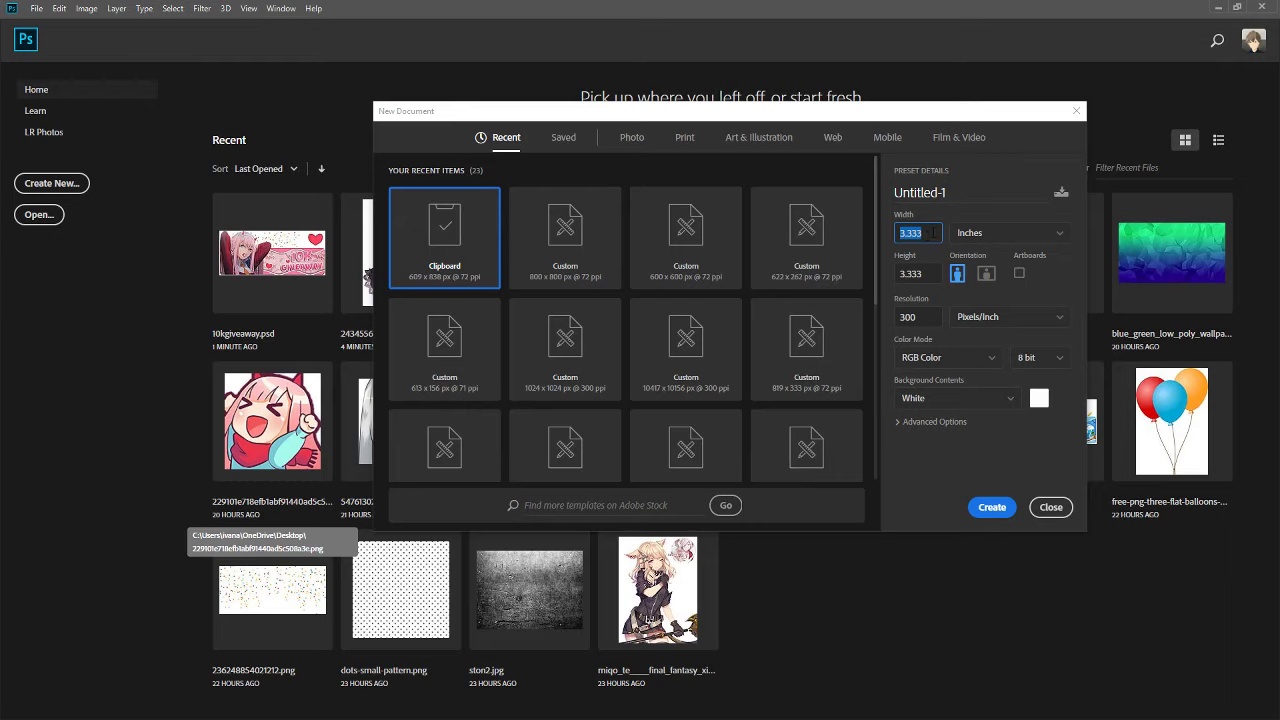
{"action": "type", "text": "10"}
{"action": "key", "text": "Tab"}
{"action": "type", "text": "10"}
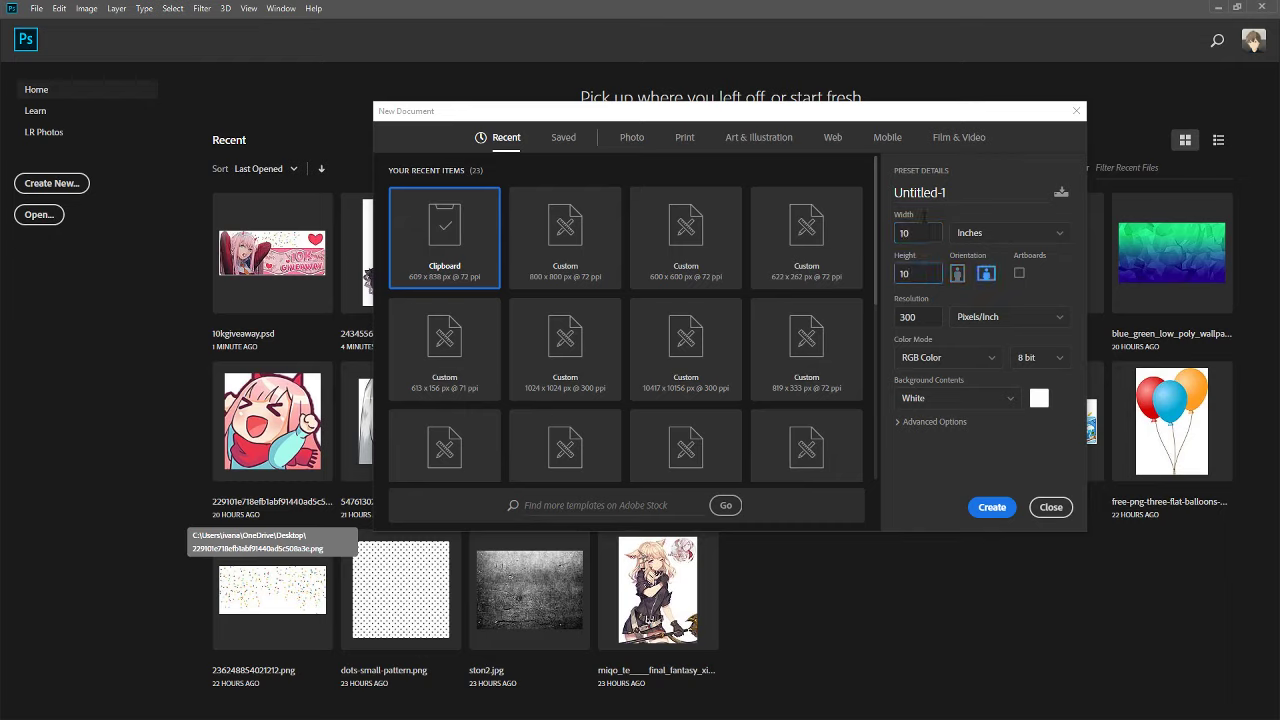
{"action": "left_click_drag", "start_coordinate": [779, 112], "coordinate": [702, 75]}
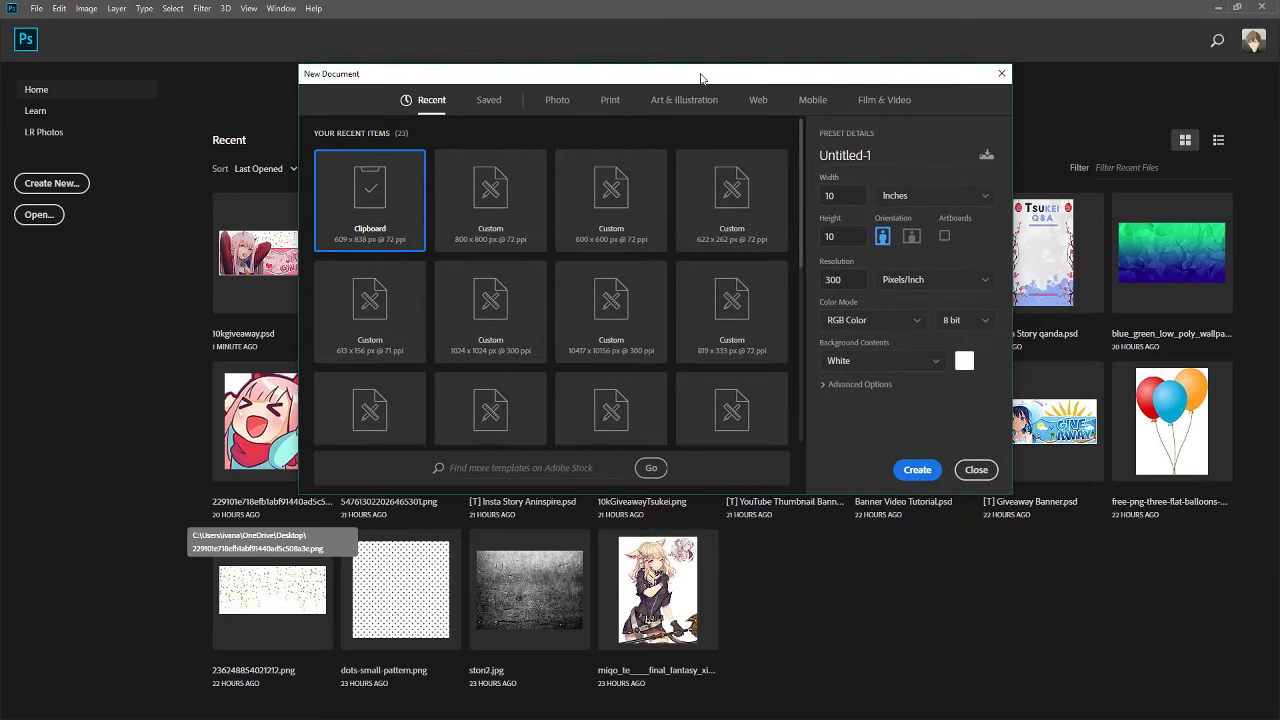
{"action": "left_click", "coordinate": [976, 469]}
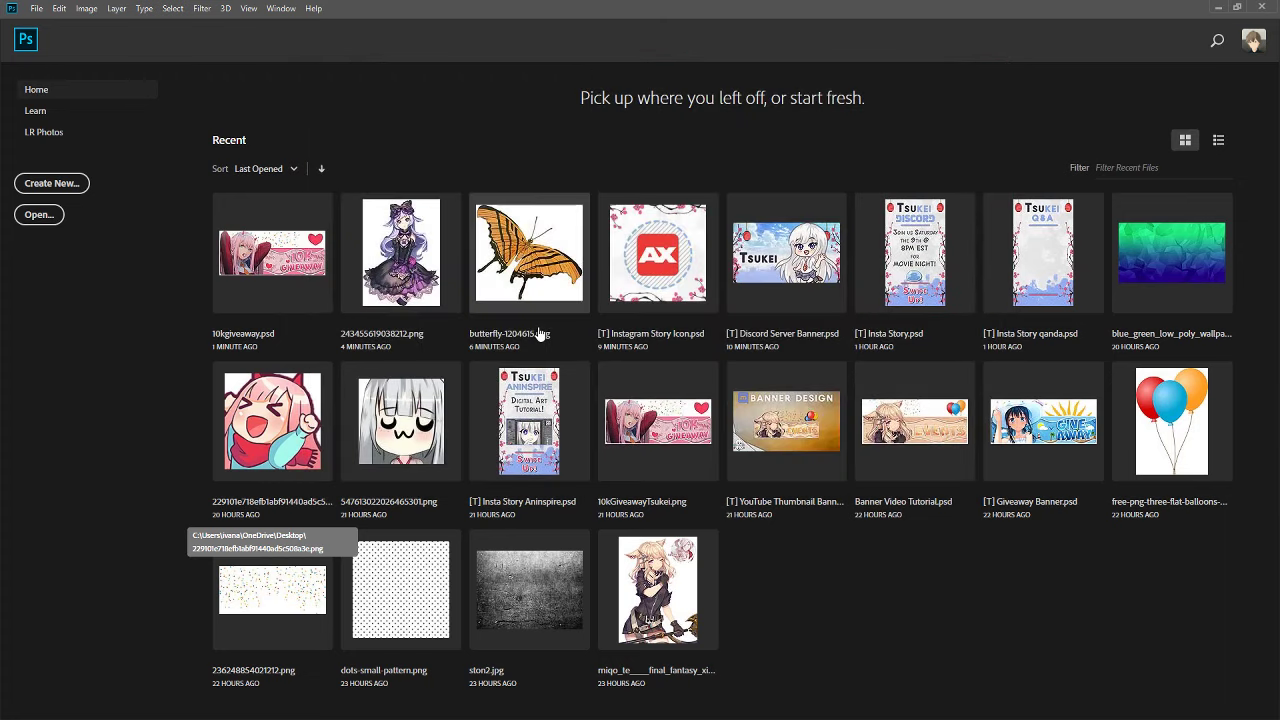
- Open the recent file [T] Discord Server Banner.psd and hide its Tsukei text layer
{"action": "left_click", "coordinate": [776, 287]}
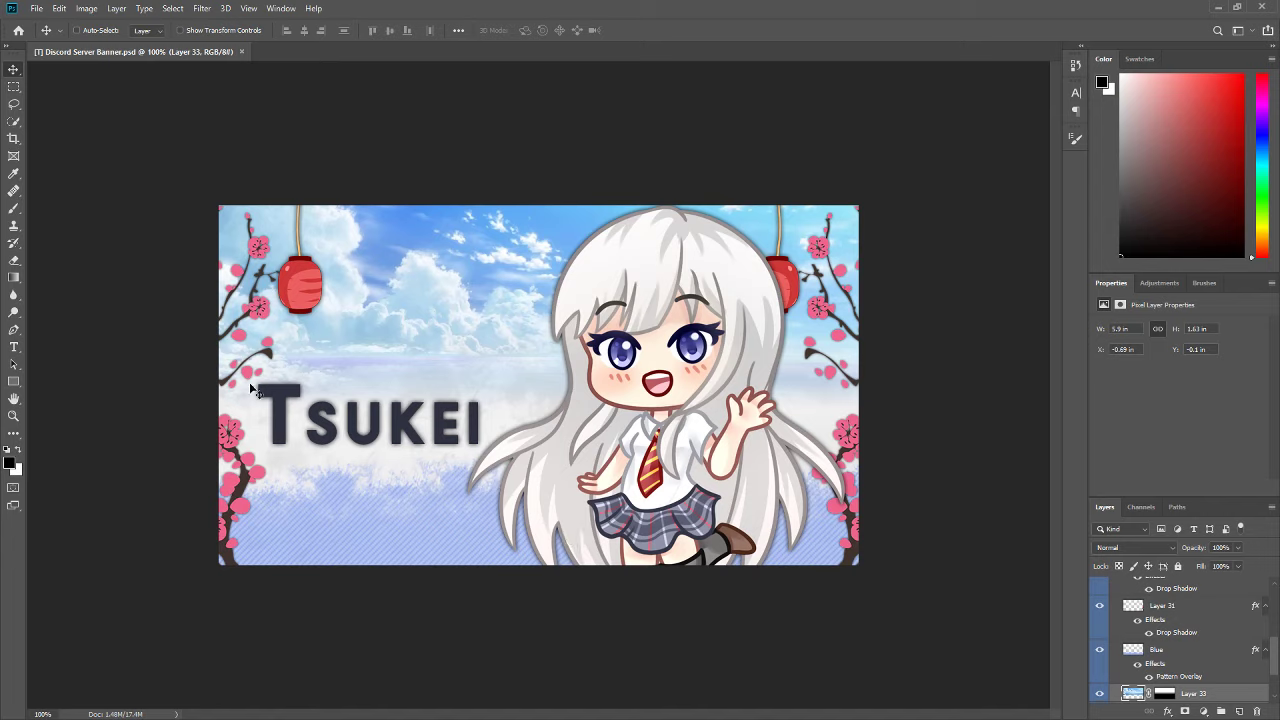
{"action": "left_click", "coordinate": [14, 281]}
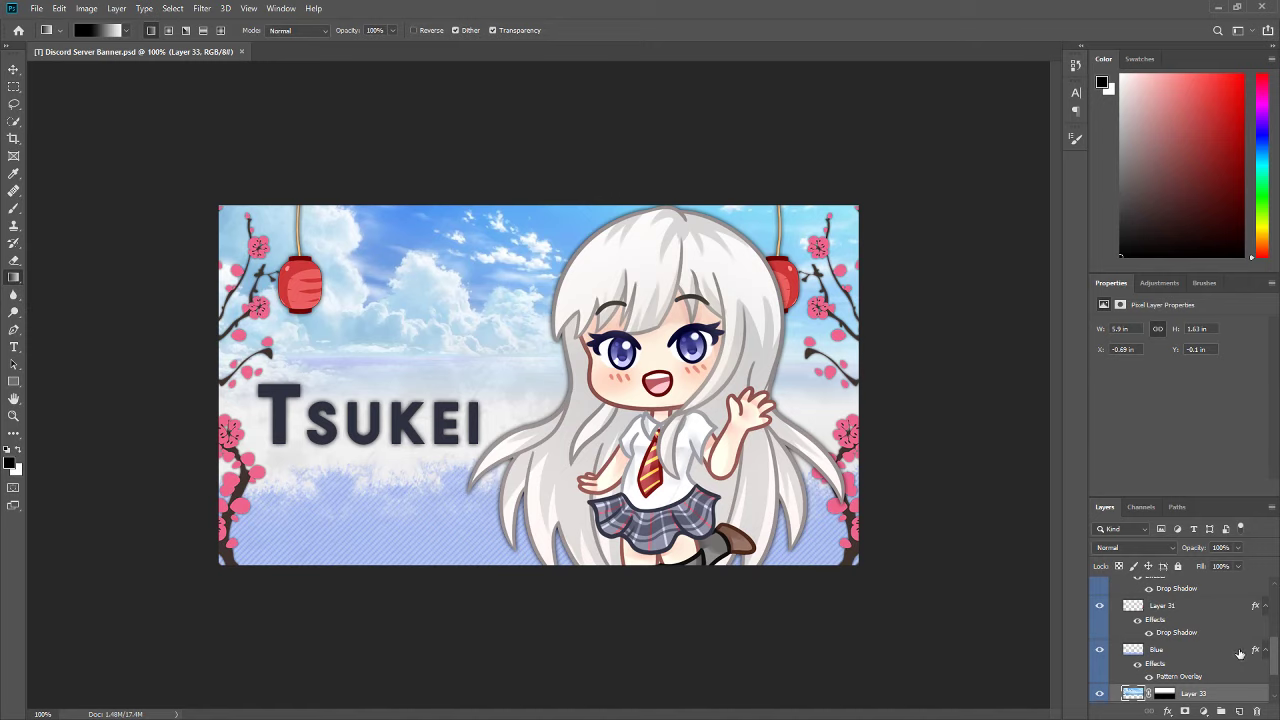
{"action": "scroll", "coordinate": [1153, 645], "scroll_direction": "up", "scroll_amount": 5}
{"action": "left_click", "coordinate": [1100, 603]}
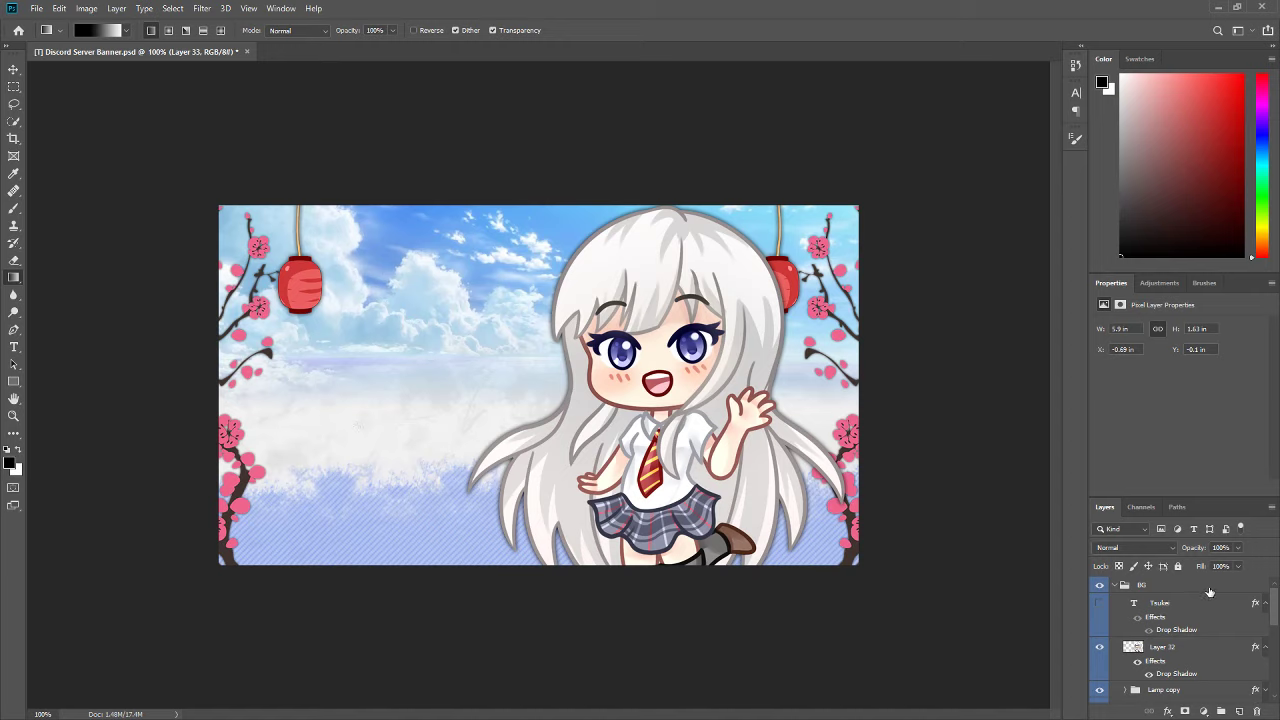
- Replace the layer mask on Layer 33, the sky and sea image, with a new blank mask
{"action": "scroll", "coordinate": [1160, 634], "scroll_direction": "down", "scroll_amount": 6}
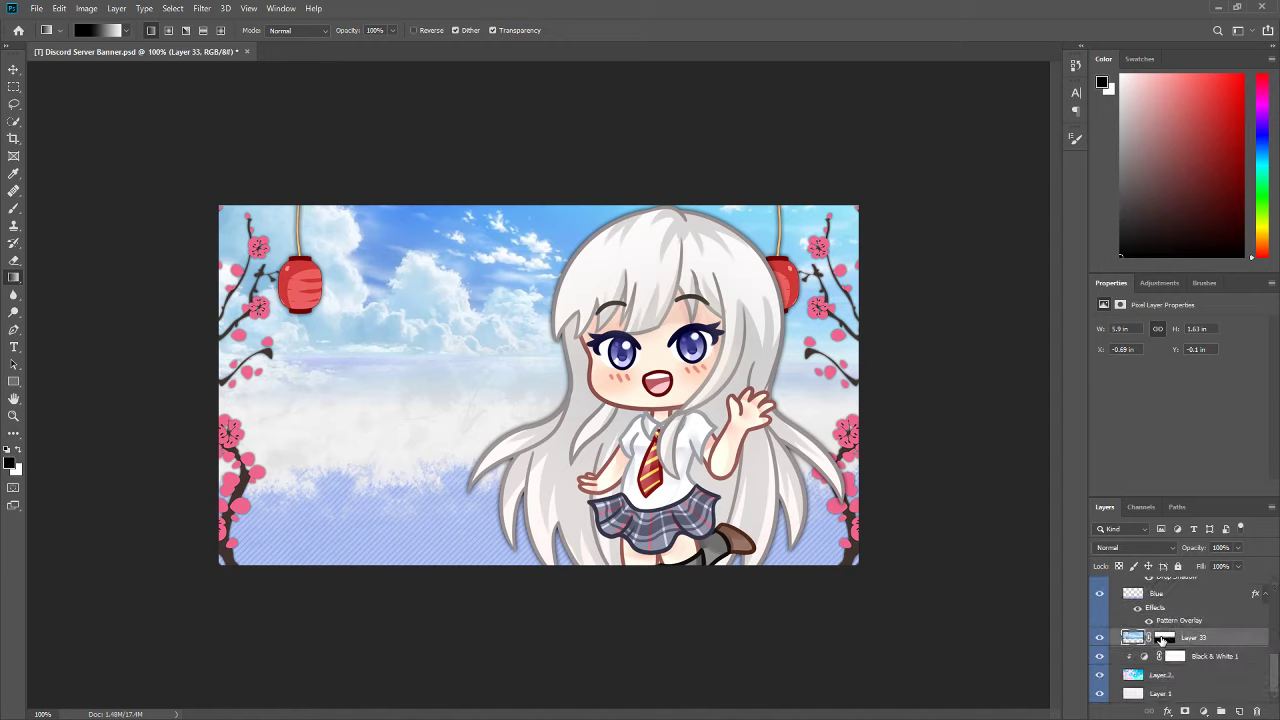
{"action": "left_click", "coordinate": [1164, 638]}
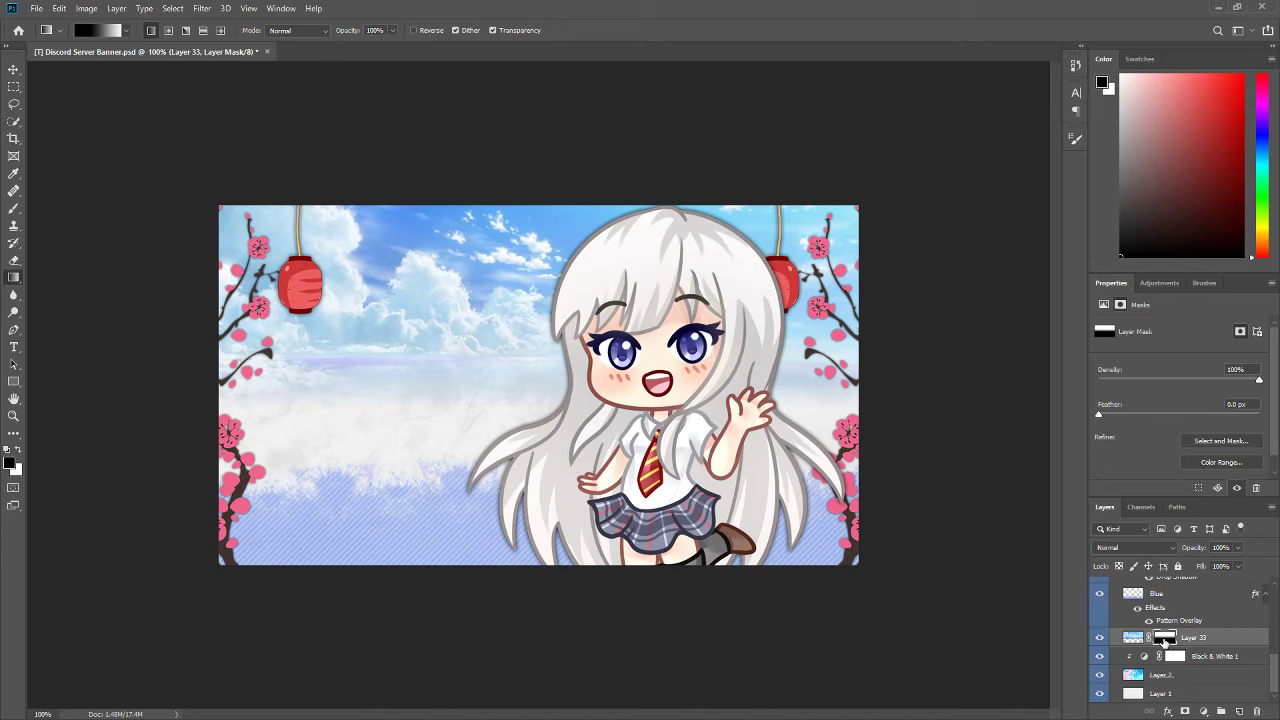
{"action": "key", "text": "Delete"}
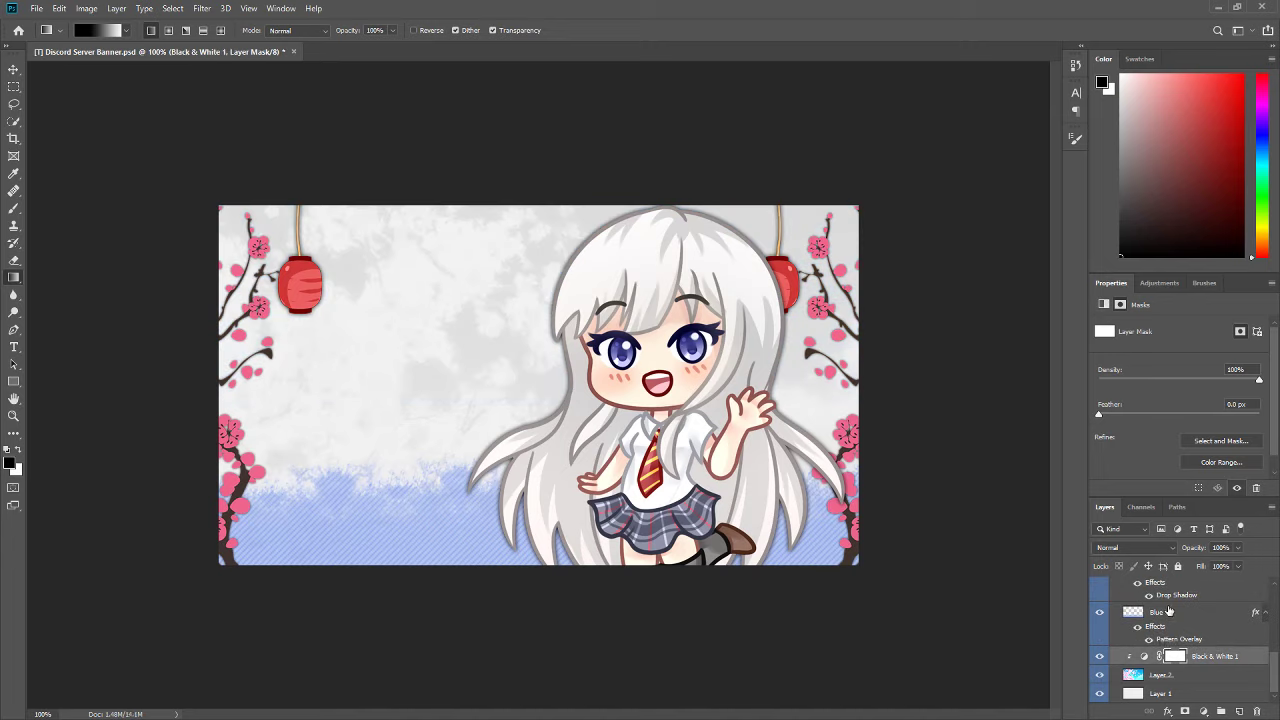
{"action": "key", "text": "ctrl+z"}
{"action": "right_click", "coordinate": [1164, 656]}
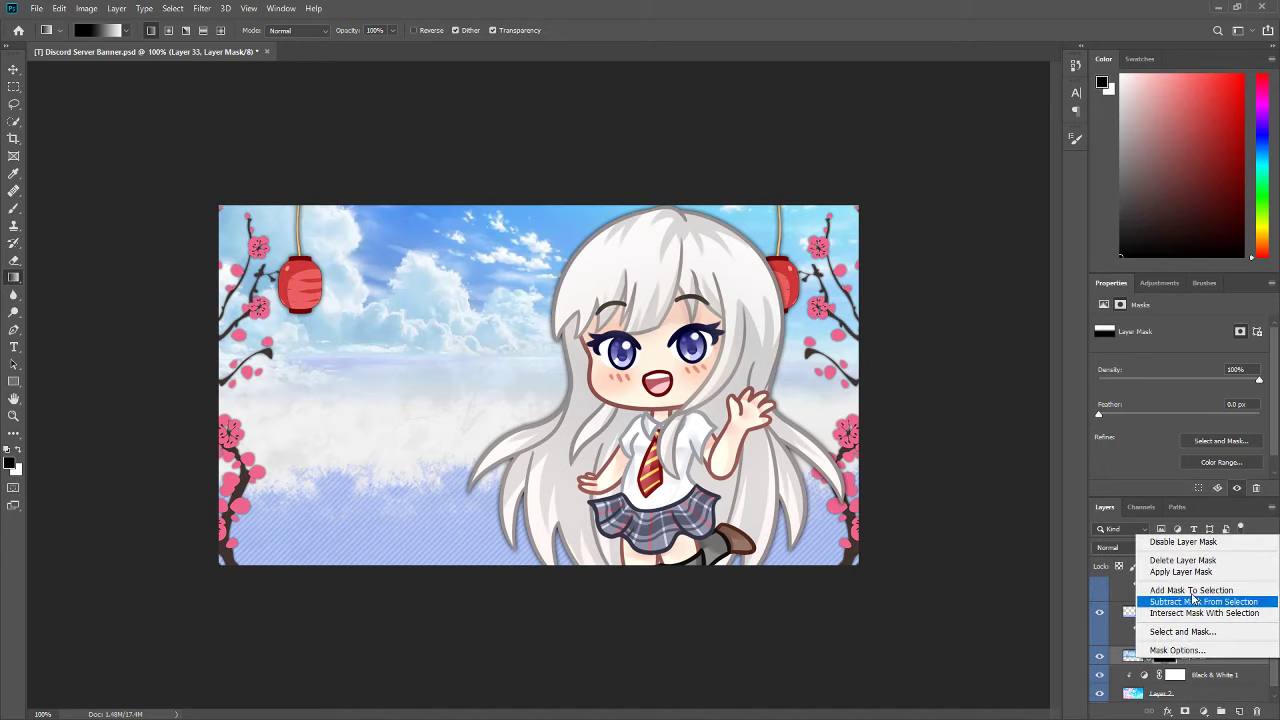
{"action": "left_click", "coordinate": [1190, 561]}
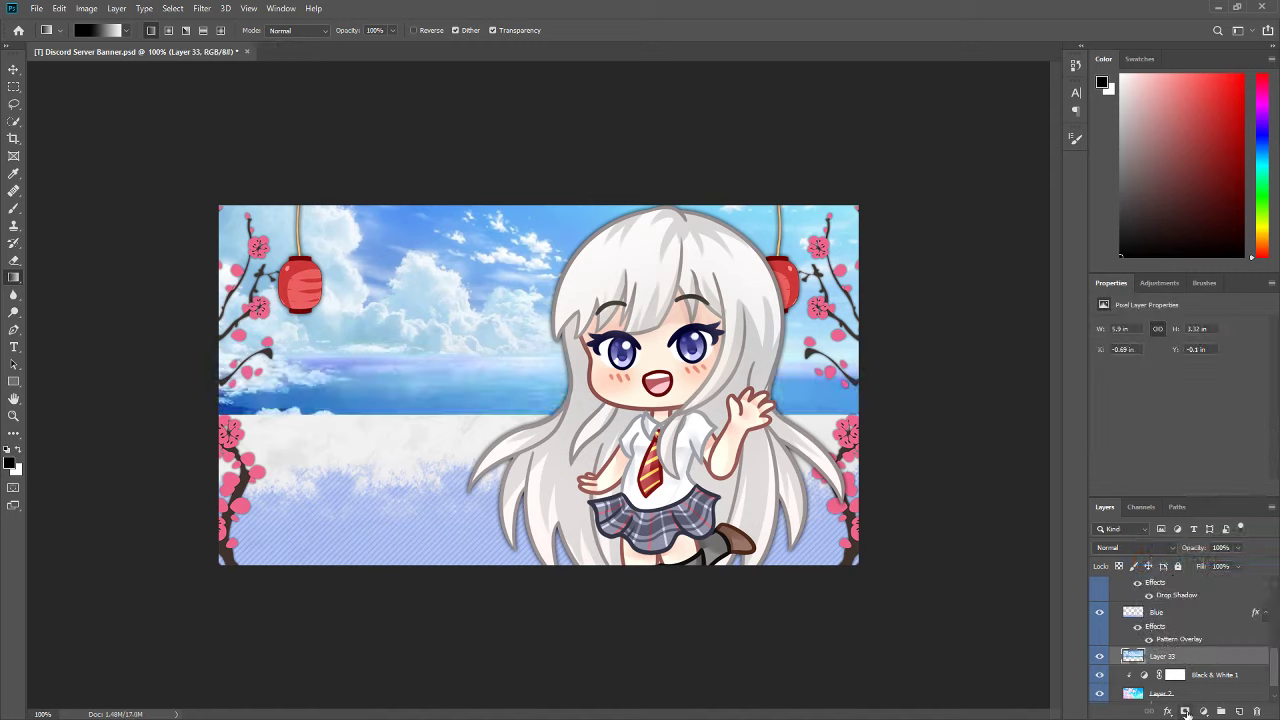
{"action": "left_click", "coordinate": [1186, 711]}
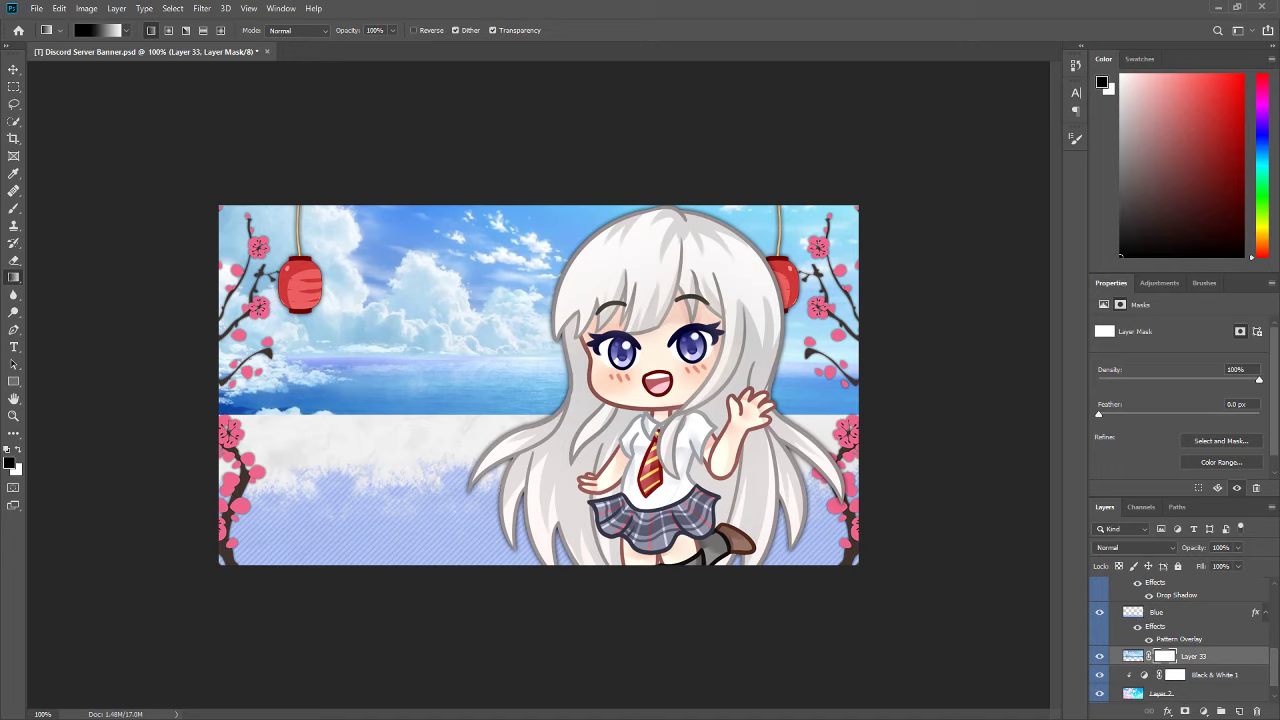
- Try painting two black brush strokes across the sky on Layer 33's mask and undo both
{"action": "left_click", "coordinate": [14, 208]}
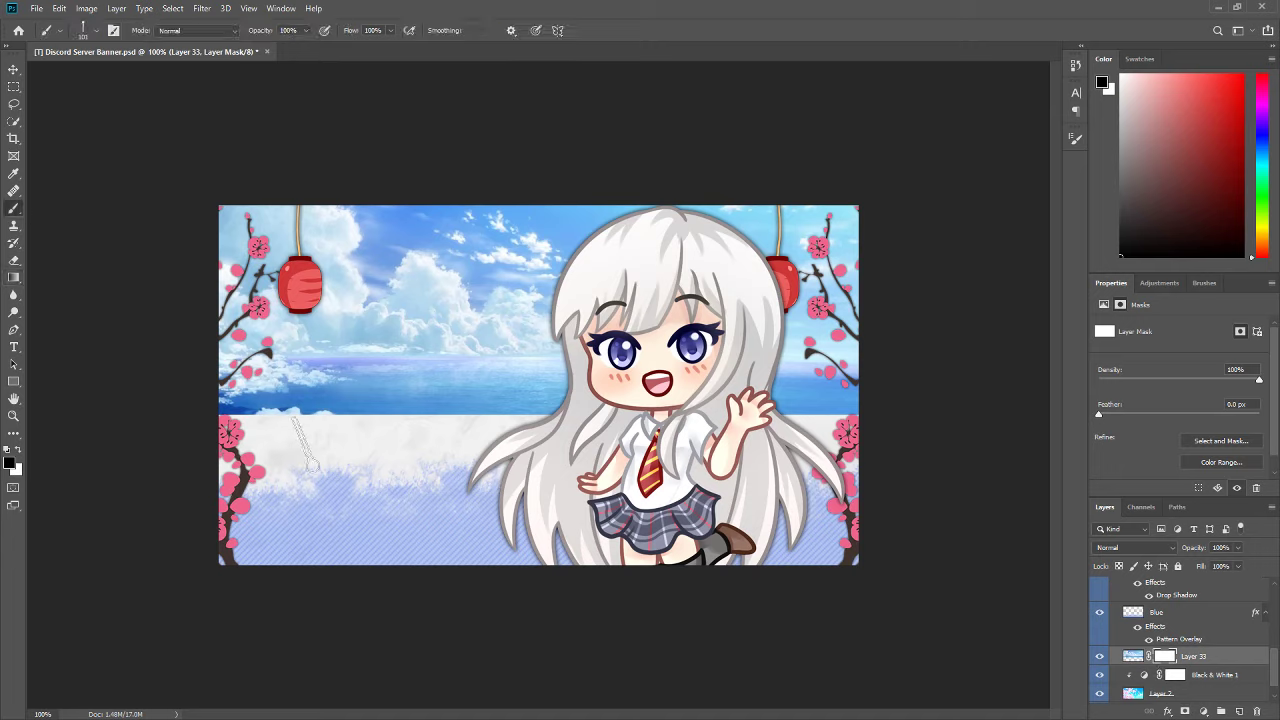
{"action": "left_click_drag", "start_coordinate": [330, 395], "coordinate": [478, 365]}
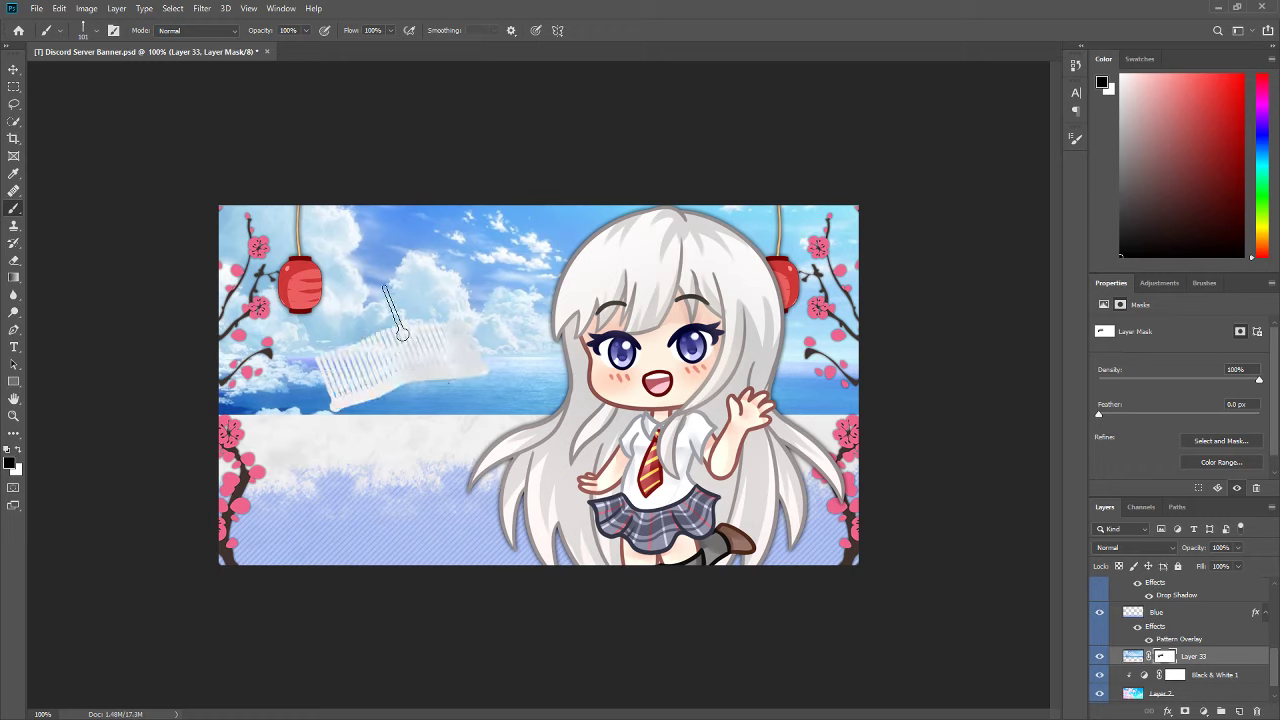
{"action": "left_click_drag", "start_coordinate": [401, 333], "coordinate": [570, 250]}
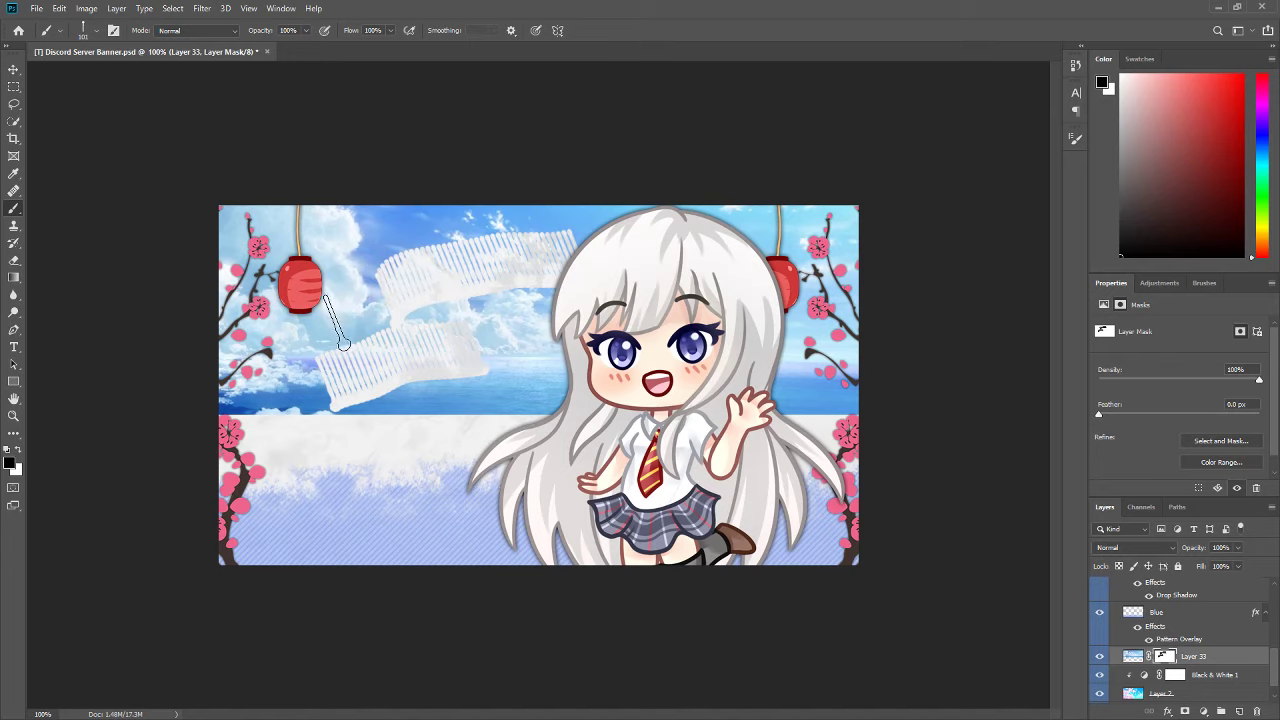
{"action": "key", "text": "ctrl+z"}
{"action": "key", "text": "ctrl+z"}
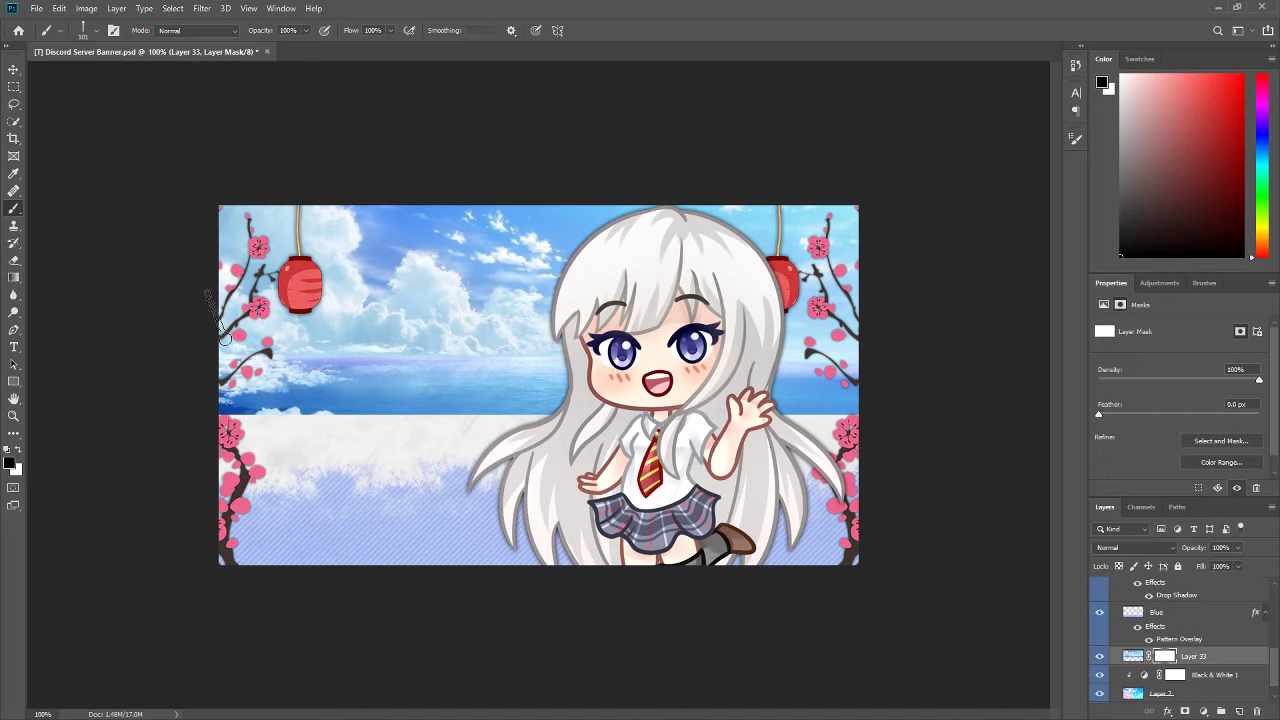
- Fade the lower edge of the sea with a roughly vertical black-to-white linear gradient on Layer 33's mask
{"action": "left_click", "coordinate": [12, 280]}
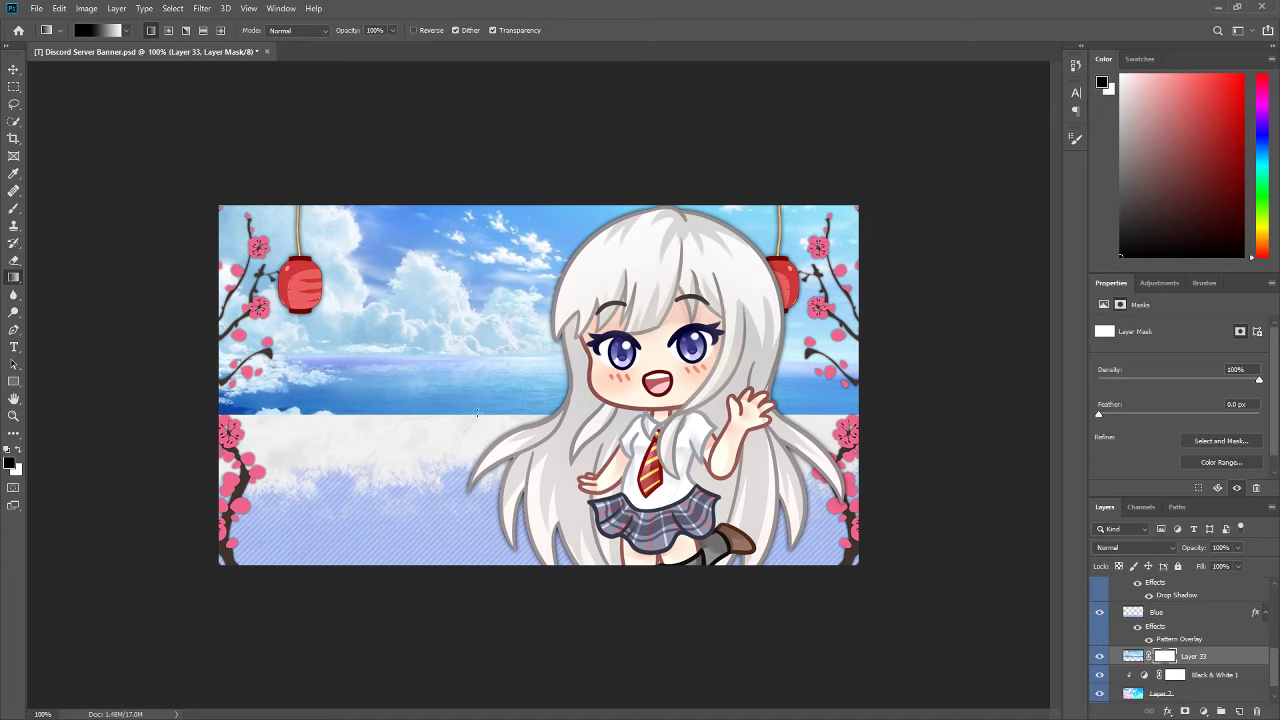
{"action": "left_click_drag", "start_coordinate": [489, 425], "coordinate": [469, 384]}
{"action": "left_click_drag", "start_coordinate": [449, 342], "coordinate": [486, 384]}
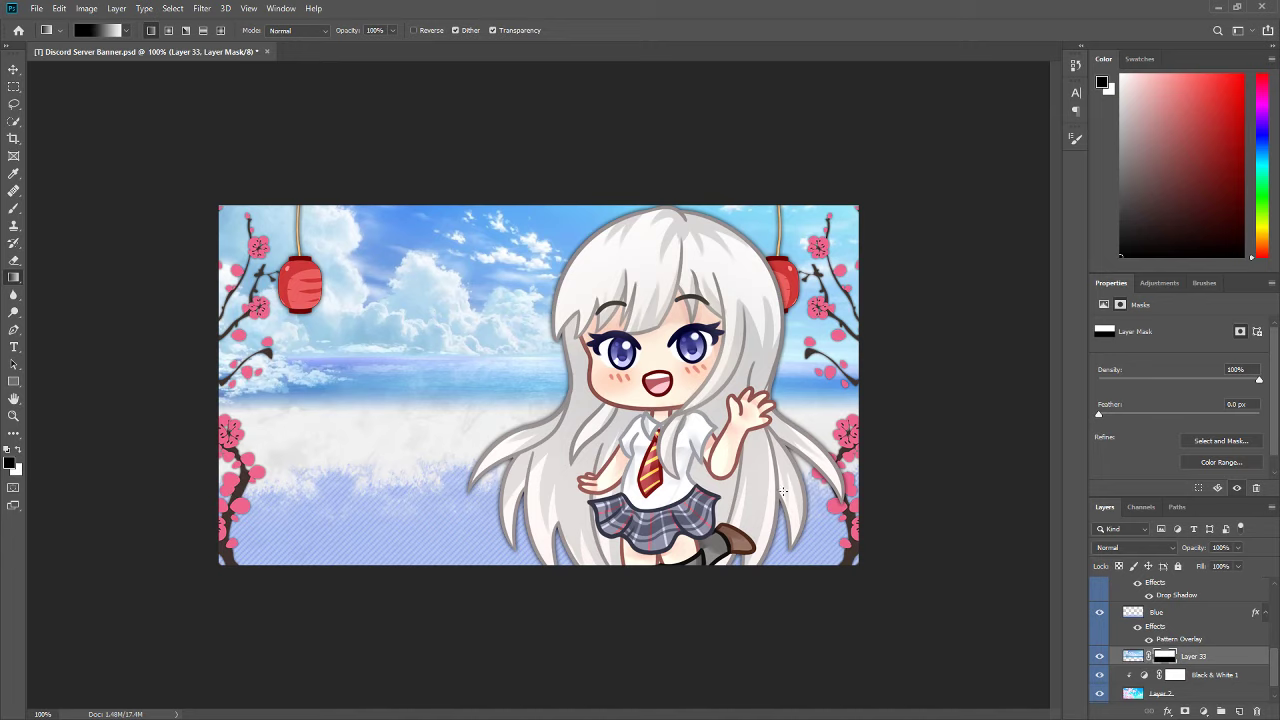
- Show the Tsukei text layer and redraw the gradient on Layer 33's mask for a softer fade of the sea's lower edge
{"action": "scroll", "coordinate": [1179, 583], "scroll_direction": "up", "scroll_amount": 3}
{"action": "left_click", "coordinate": [1100, 604]}
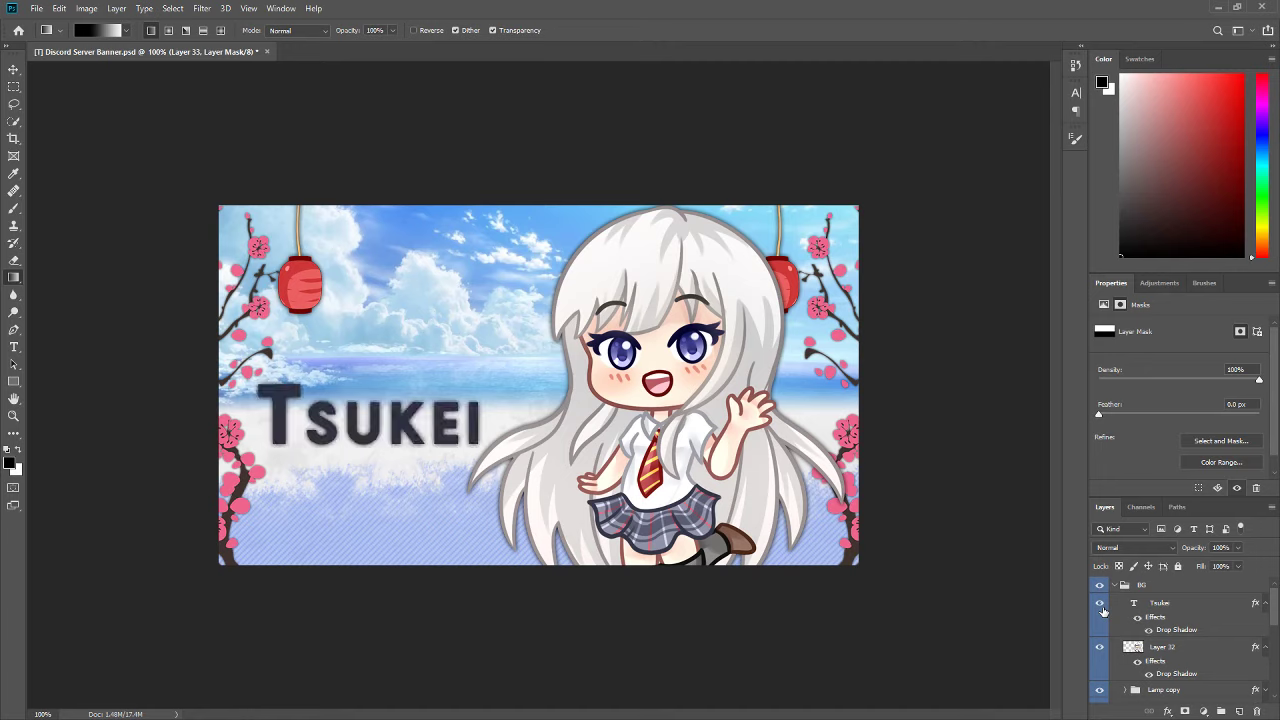
{"action": "scroll", "coordinate": [1160, 640], "scroll_direction": "down", "scroll_amount": 5}
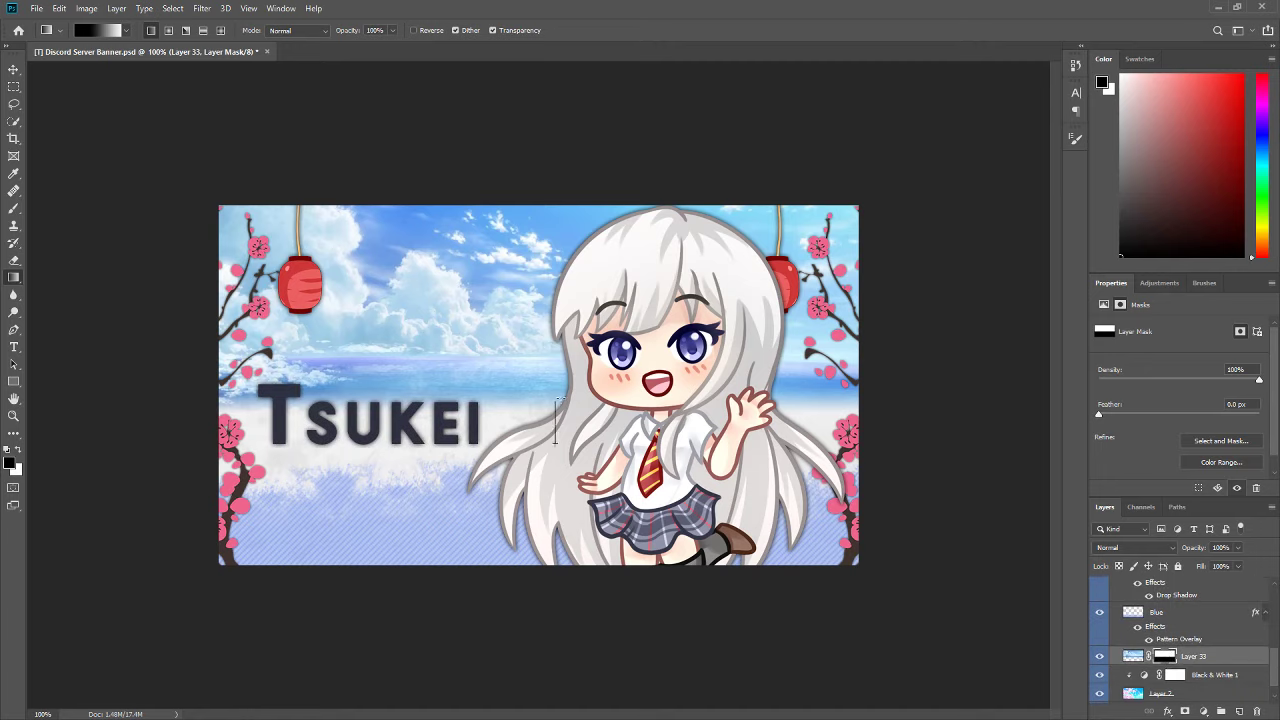
{"action": "left_click_drag", "start_coordinate": [560, 375], "coordinate": [560, 375]}
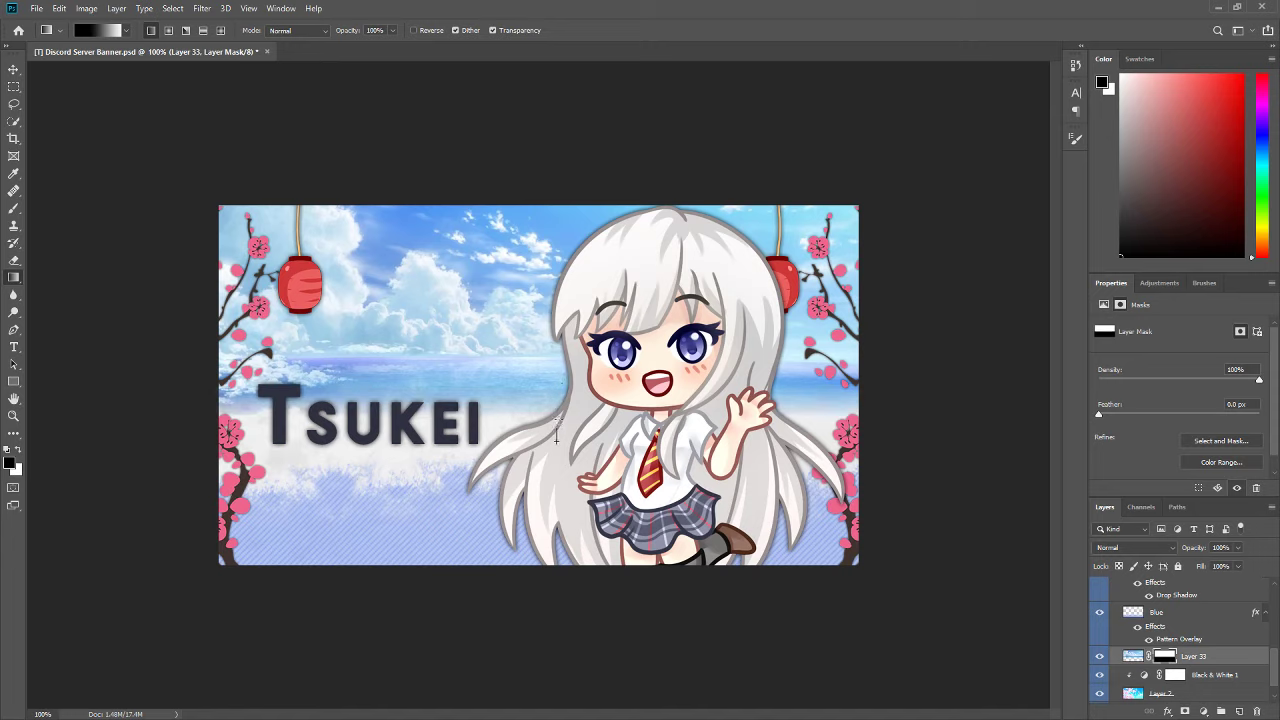
- Redraw the black-to-white gradient on Layer 33's mask, first over a short and then a longer upward span across the sea's lower edge
{"action": "left_click_drag", "start_coordinate": [557, 434], "coordinate": [553, 391]}
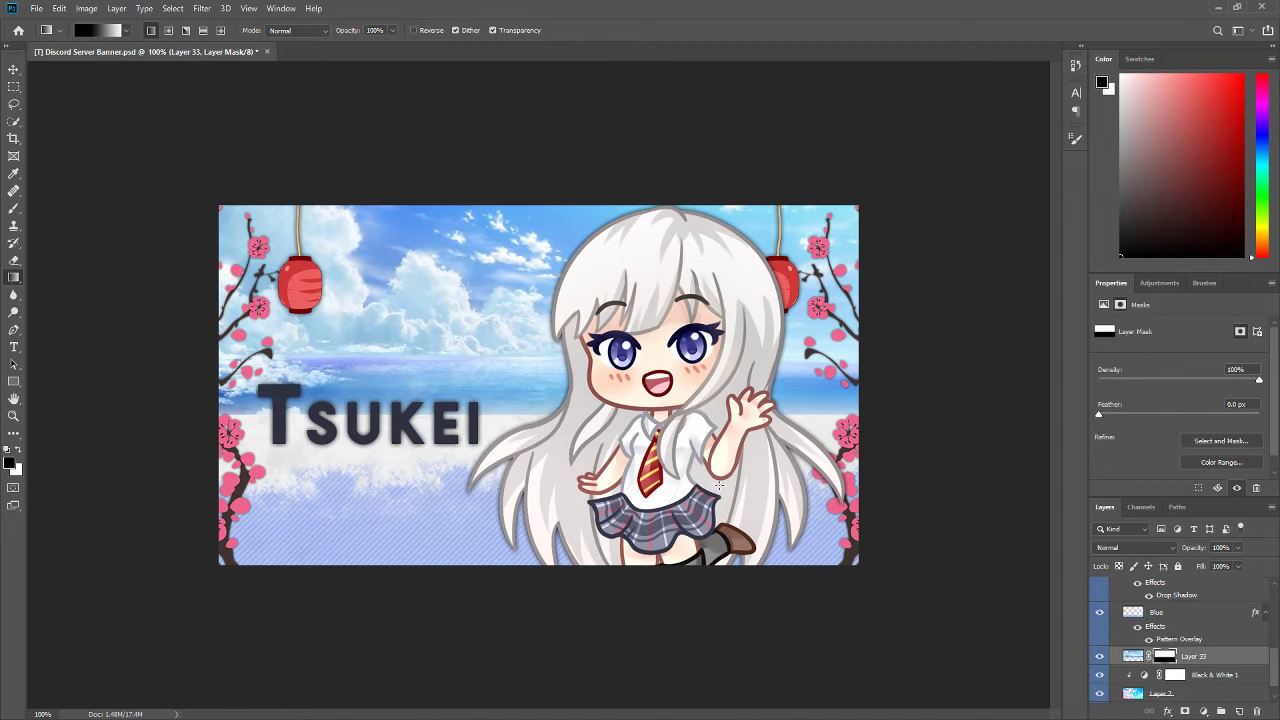
{"action": "left_click_drag", "start_coordinate": [509, 424], "coordinate": [519, 367]}
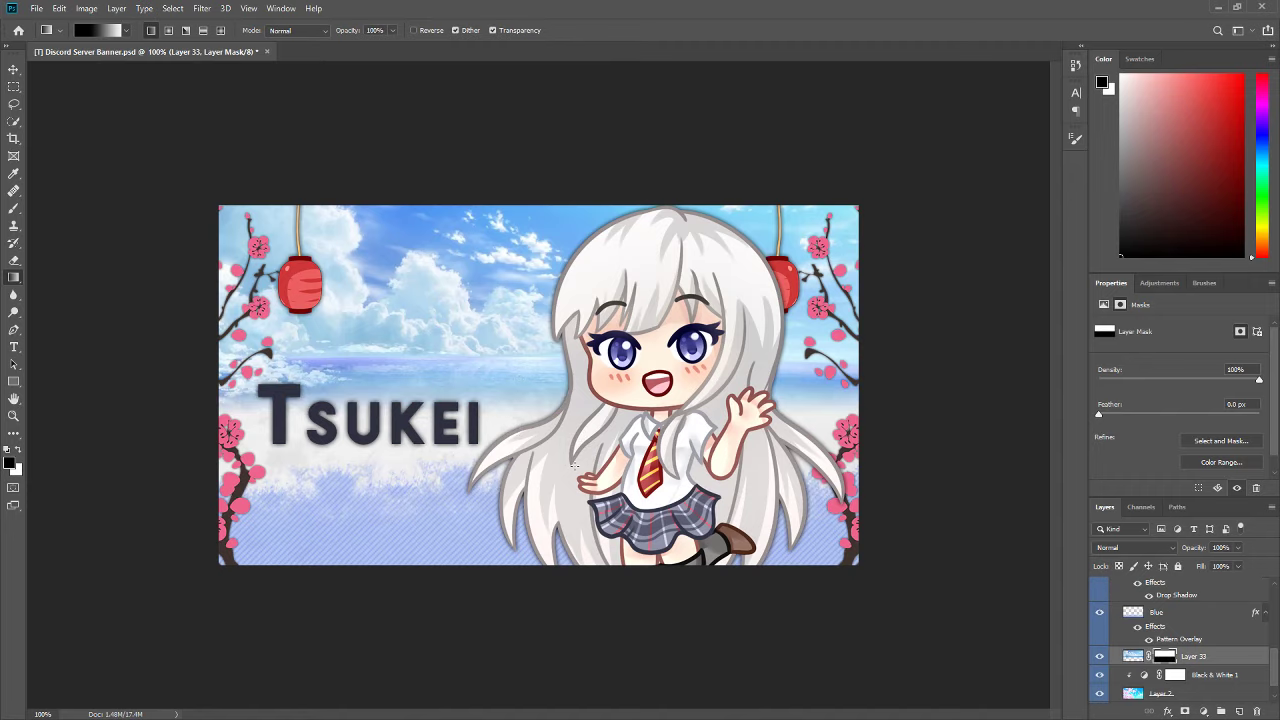
{"action": "scroll", "coordinate": [560, 528], "scroll_direction": "down", "scroll_amount": 3}
{"action": "scroll", "coordinate": [560, 528], "scroll_direction": "up", "scroll_amount": 3}
- Close the Discord server banner and open the recent file [T] Instagram Story Icon.psd
{"action": "left_click", "coordinate": [267, 52]}
{"action": "left_click", "coordinate": [650, 272]}
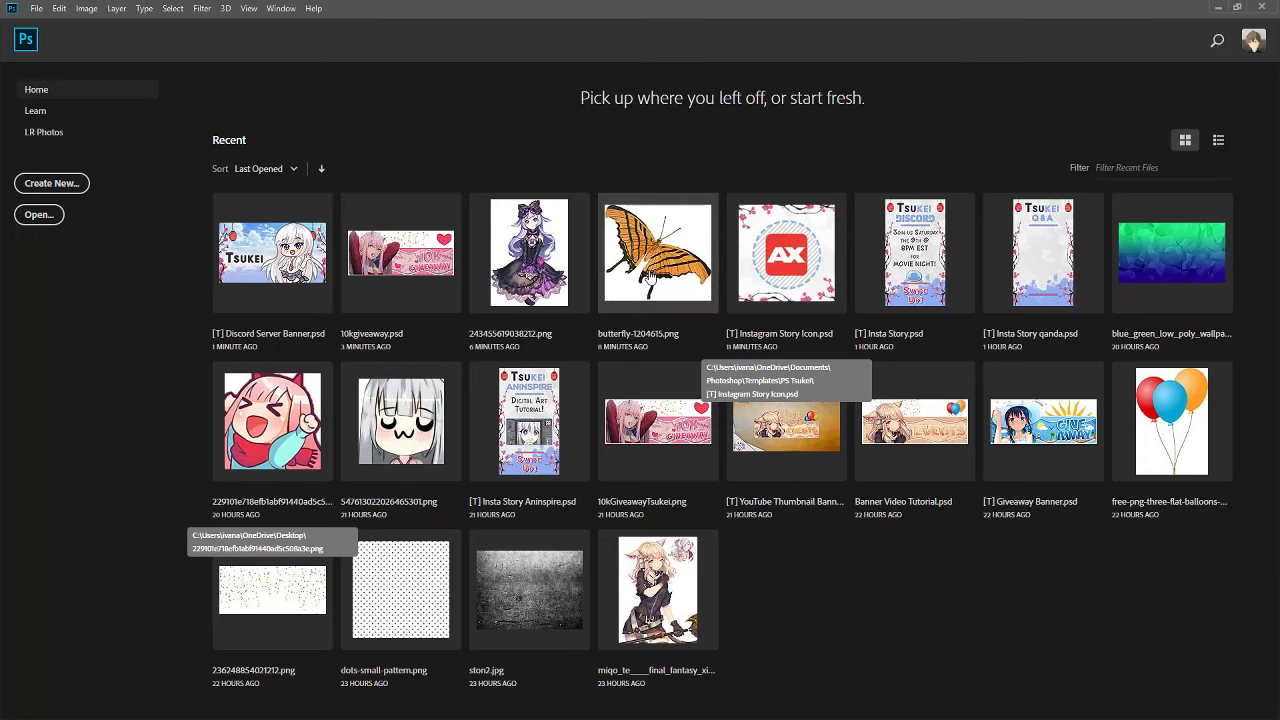
{"action": "left_click", "coordinate": [752, 265]}
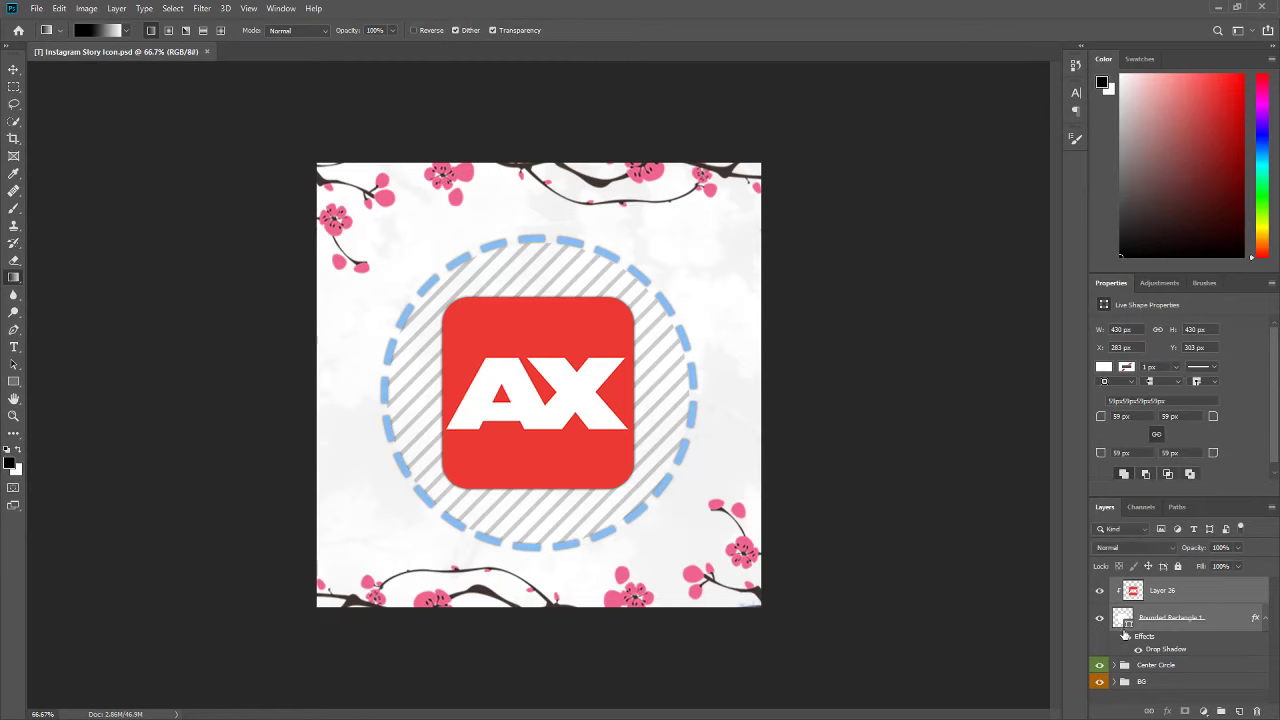
- Release Layer 26, the AX logo, from its clipping mask by placing it below Rounded Rectangle 1, and hide that rectangle
{"action": "left_click_drag", "start_coordinate": [1150, 598], "coordinate": [1157, 647]}
{"action": "left_click", "coordinate": [1100, 591]}
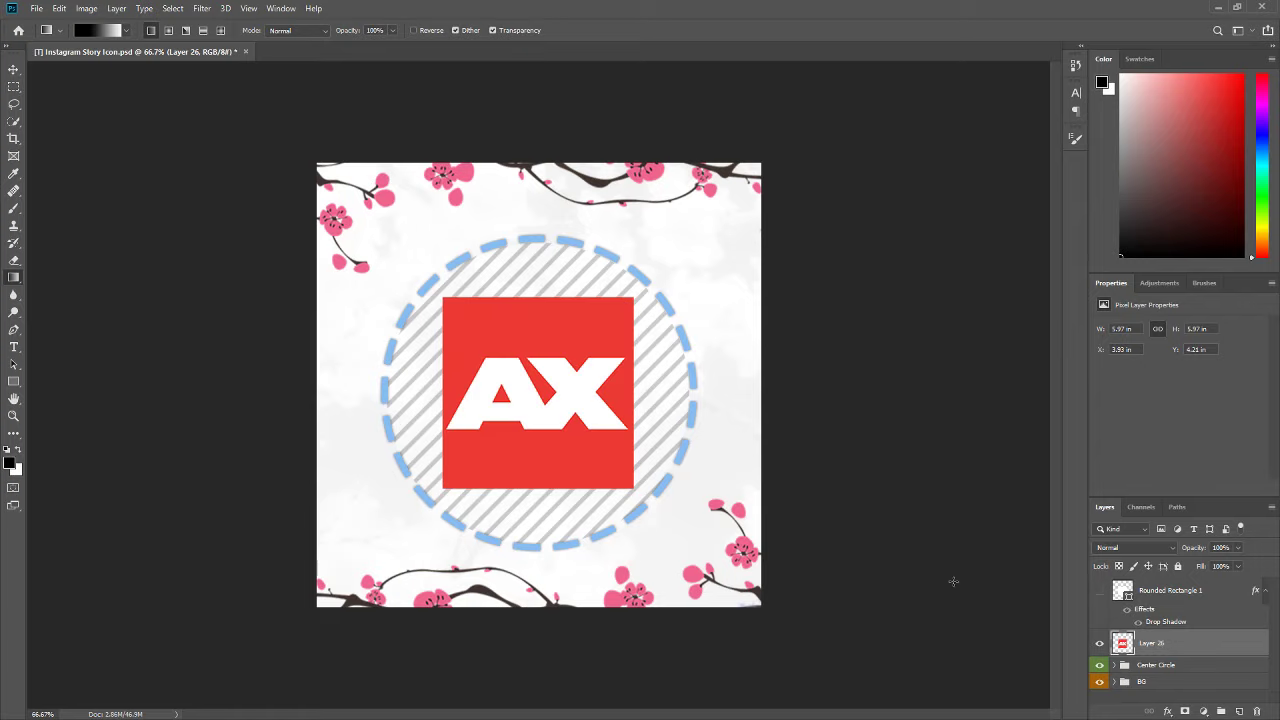
- Draw a pink rounded rectangle about 432 px square over the AX logo with the Rounded Rectangle tool
{"action": "left_click", "coordinate": [14, 382]}
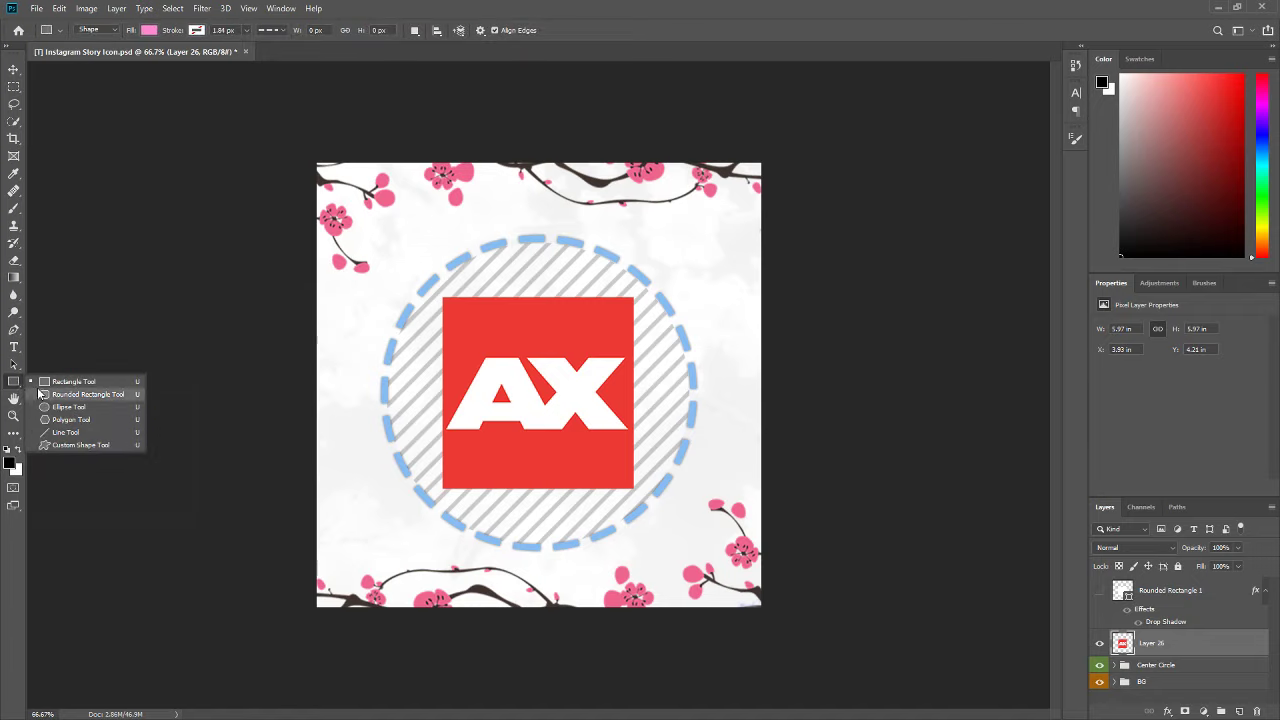
{"action": "left_click", "coordinate": [44, 396]}
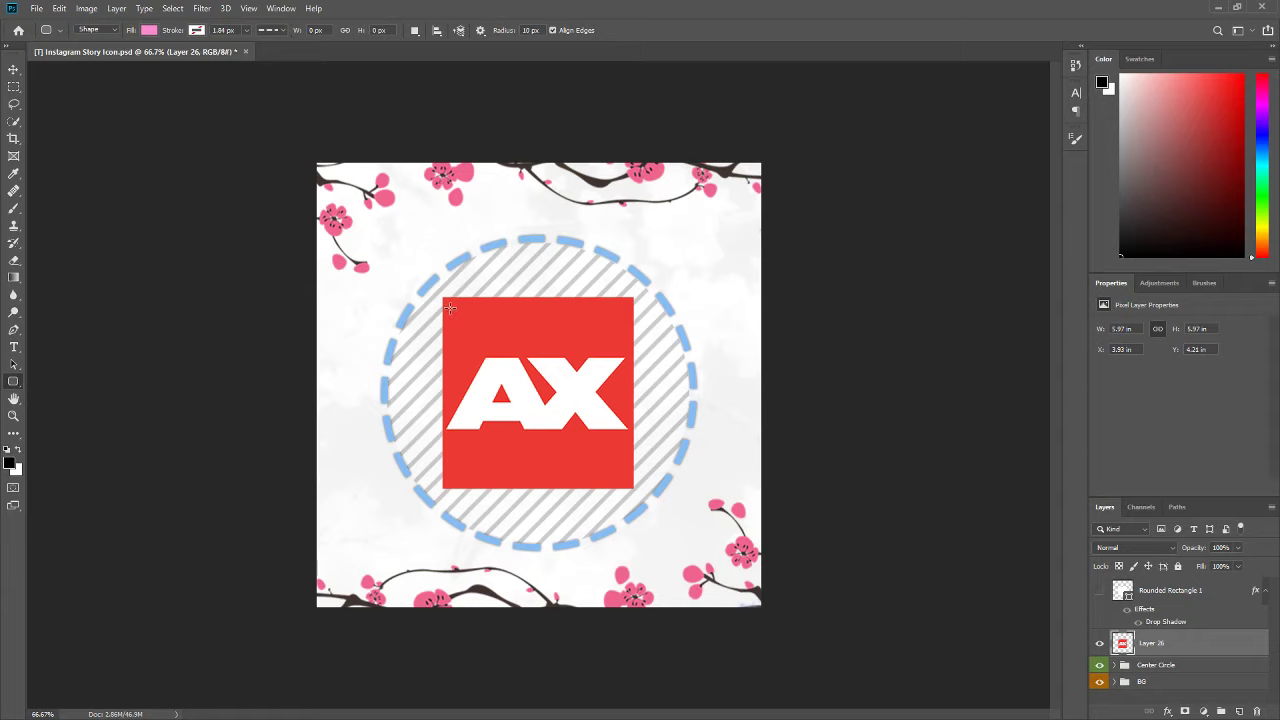
{"action": "right_click", "coordinate": [18, 383]}
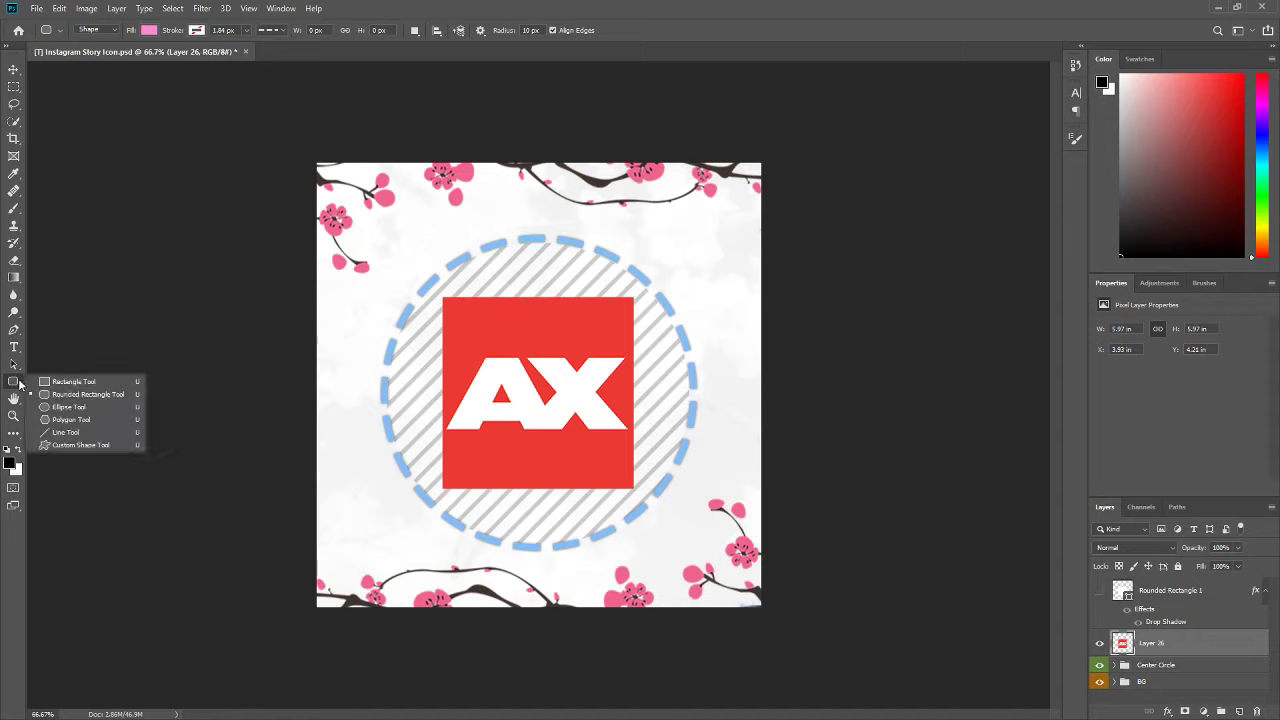
{"action": "left_click", "coordinate": [18, 383]}
{"action": "left_click_drag", "start_coordinate": [450, 299], "coordinate": [638, 516]}
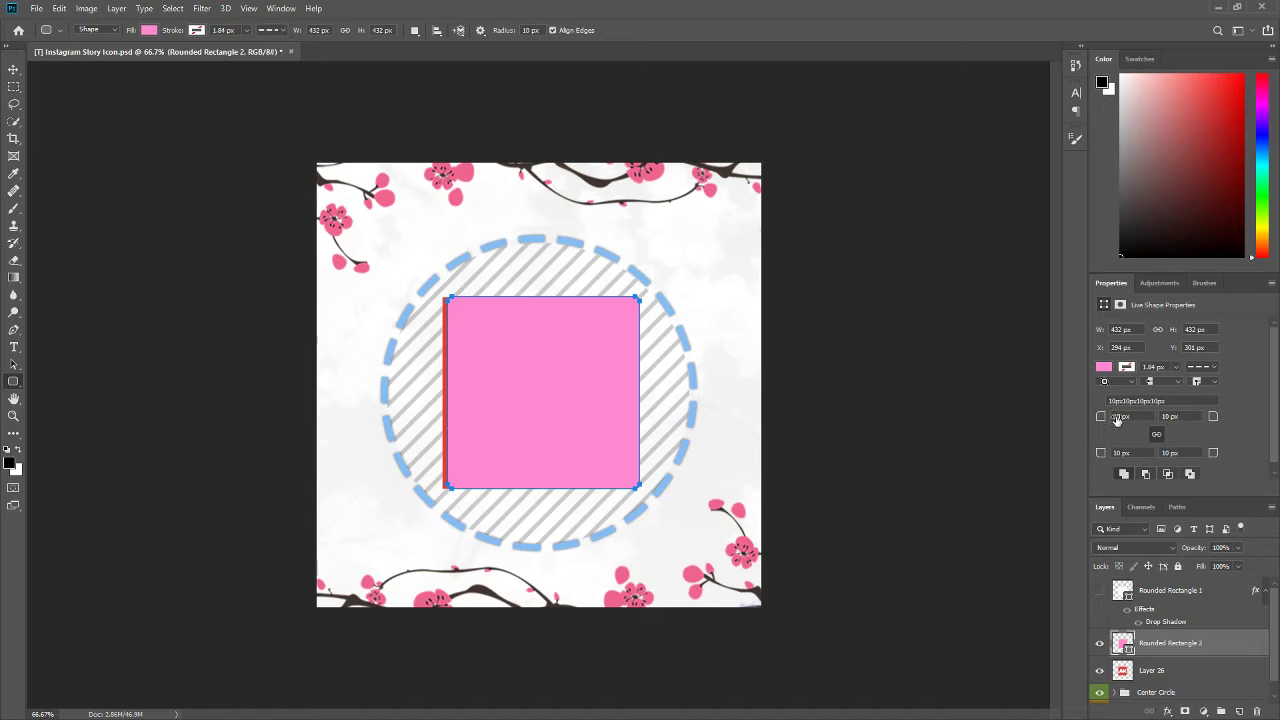
- Set the new rounded rectangle's corner radii to 30 px and move it to line up with the AX logo
{"action": "left_click_drag", "start_coordinate": [1117, 420], "coordinate": [1049, 410]}
{"action": "key", "text": "Return"}
{"action": "left_click", "coordinate": [14, 70]}
{"action": "left_click_drag", "start_coordinate": [600, 363], "coordinate": [558, 356]}
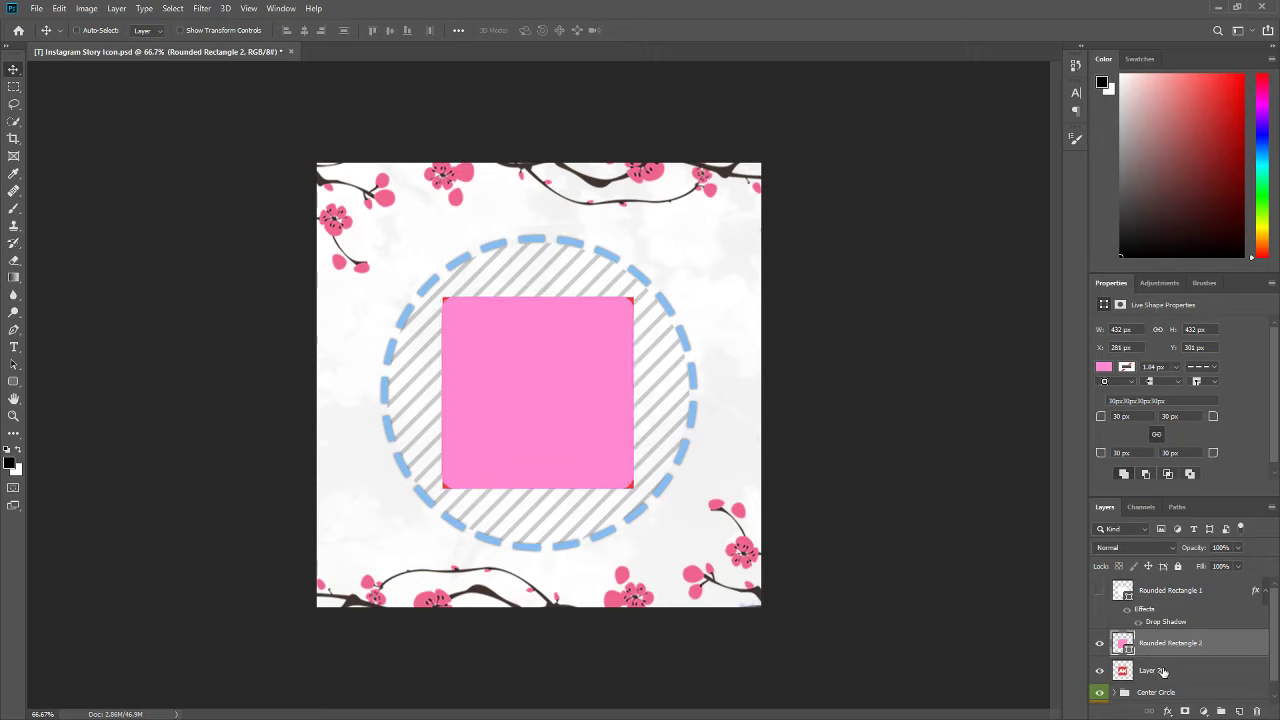
- Place Layer 26 directly above Rounded Rectangle 2 and clip it to that shape
{"action": "left_click_drag", "start_coordinate": [1163, 671], "coordinate": [1160, 640]}
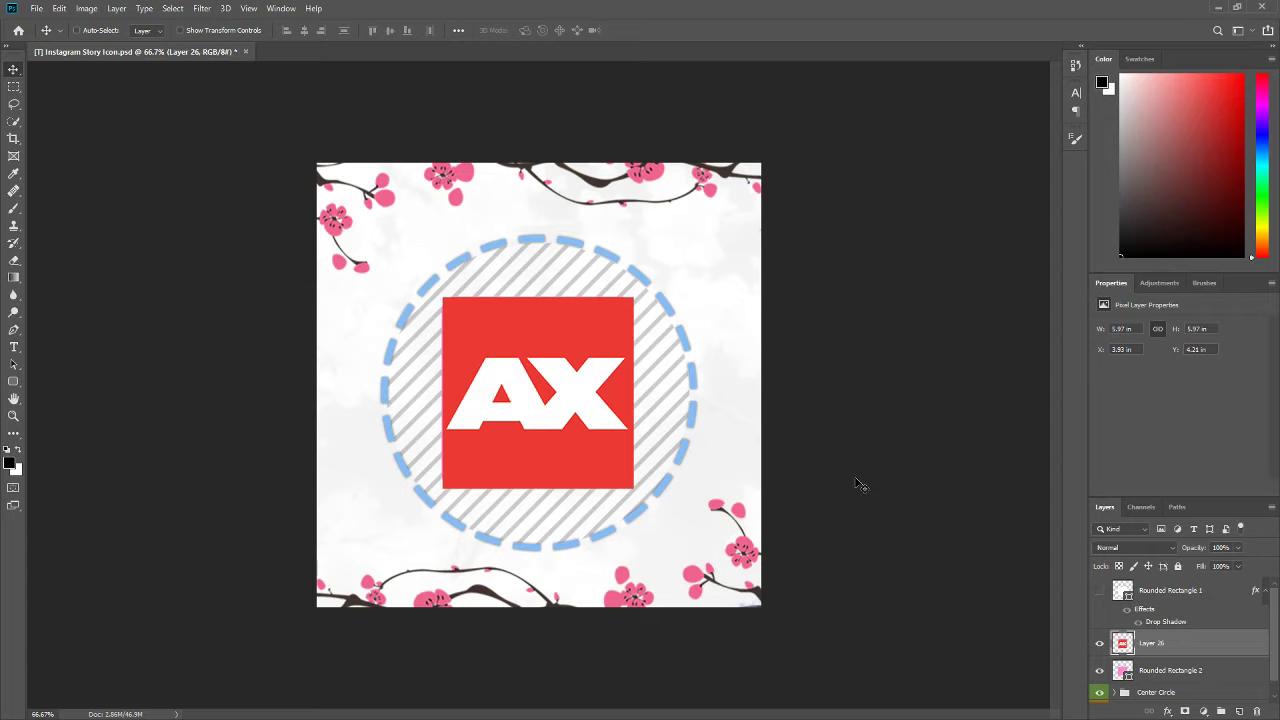
{"action": "mouse_move", "coordinate": [1170, 650]}
{"action": "left_mouse_down"}
{"action": "mouse_move", "coordinate": [1160, 664]}
{"action": "mouse_move", "coordinate": [1155, 647]}
{"action": "left_mouse_up"}
{"action": "right_click", "coordinate": [1155, 647]}
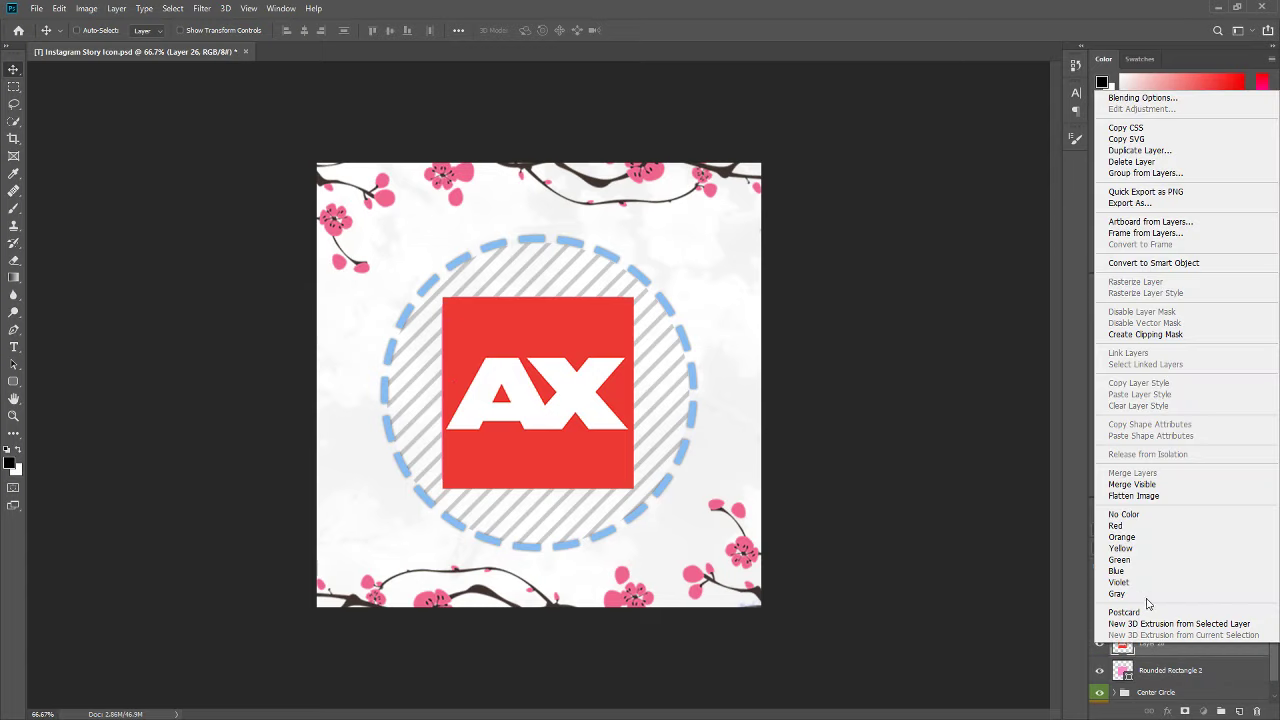
{"action": "left_click", "coordinate": [1199, 336]}
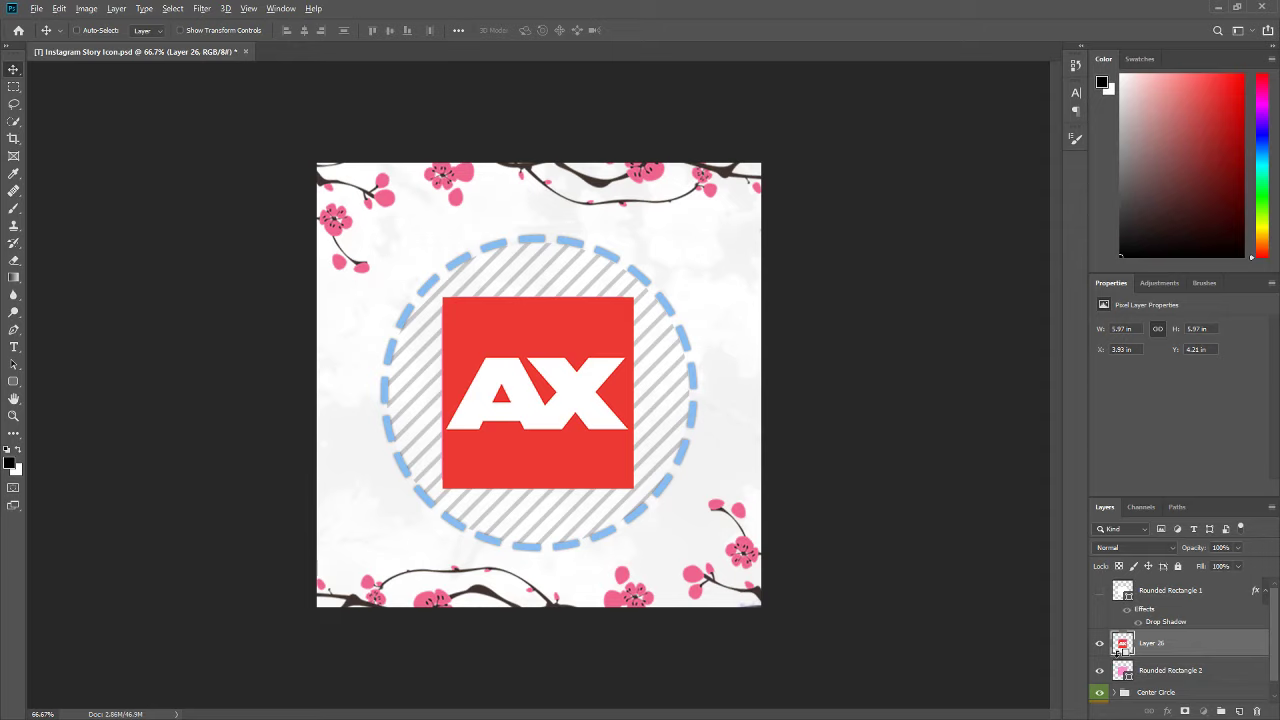
{"action": "left_click", "coordinate": [1118, 652], "text": "alt"}
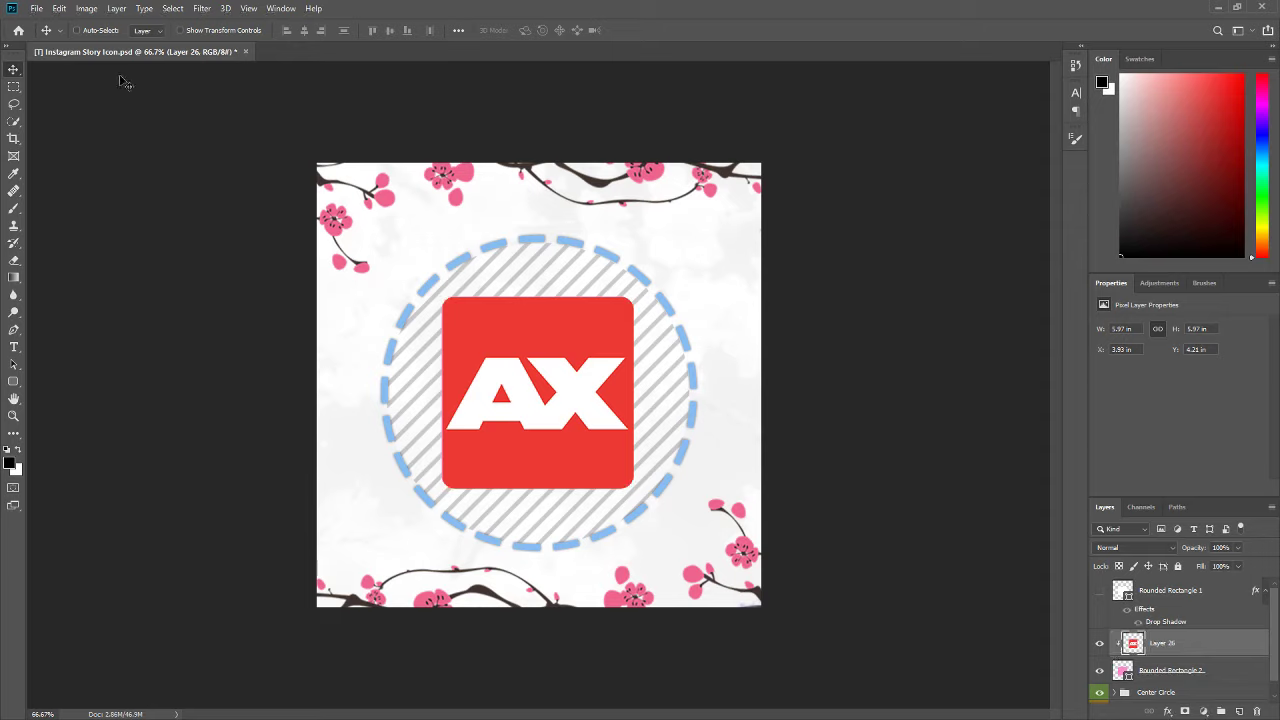
- Scale the clipped AX logo to about 101.61% and reposition it to cover the pink edges of the rounded rectangle
{"action": "scroll", "coordinate": [373, 319], "scroll_direction": "up", "scroll_amount": 10}
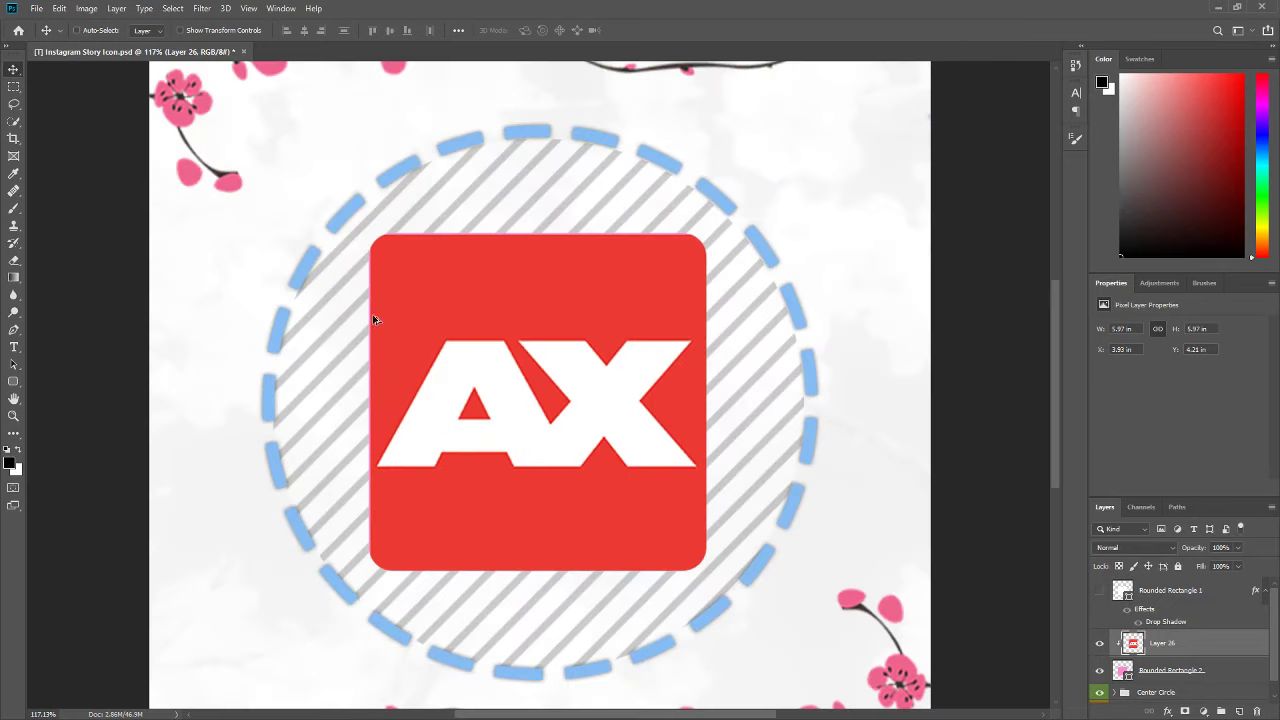
{"action": "scroll", "coordinate": [356, 285], "scroll_direction": "up", "scroll_amount": 7}
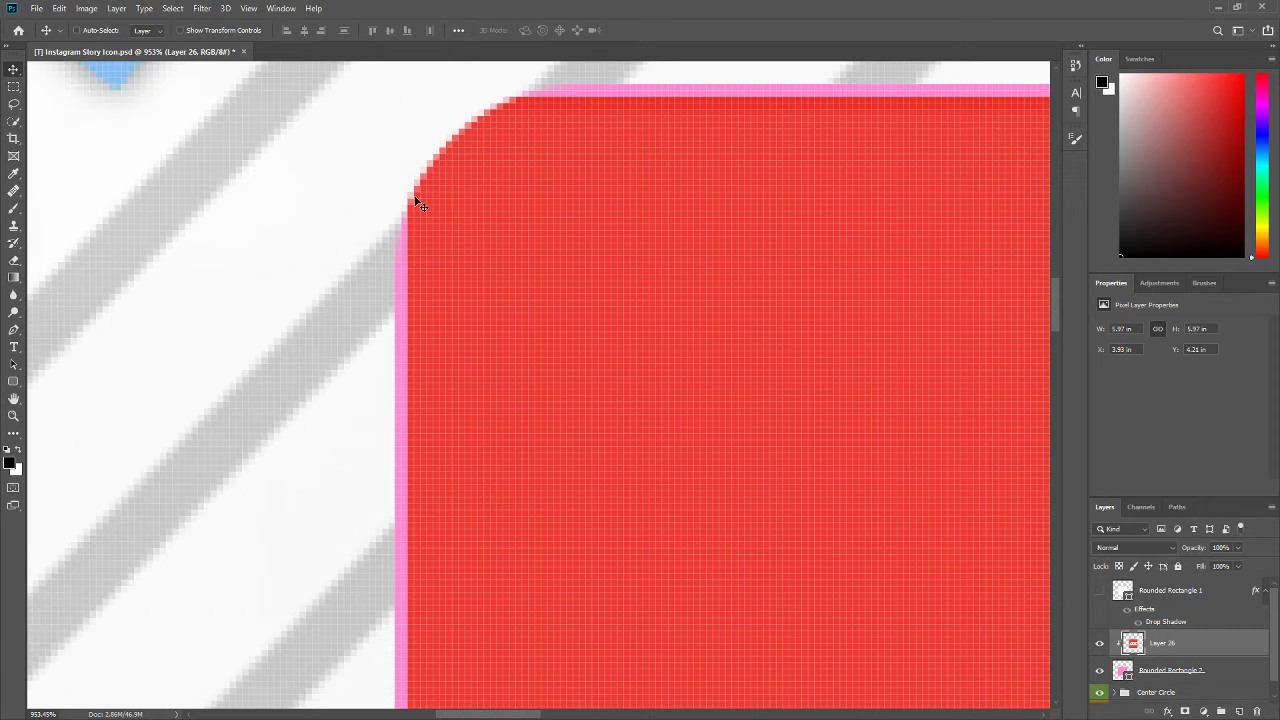
{"action": "scroll", "coordinate": [490, 390], "scroll_direction": "down", "scroll_amount": 15}
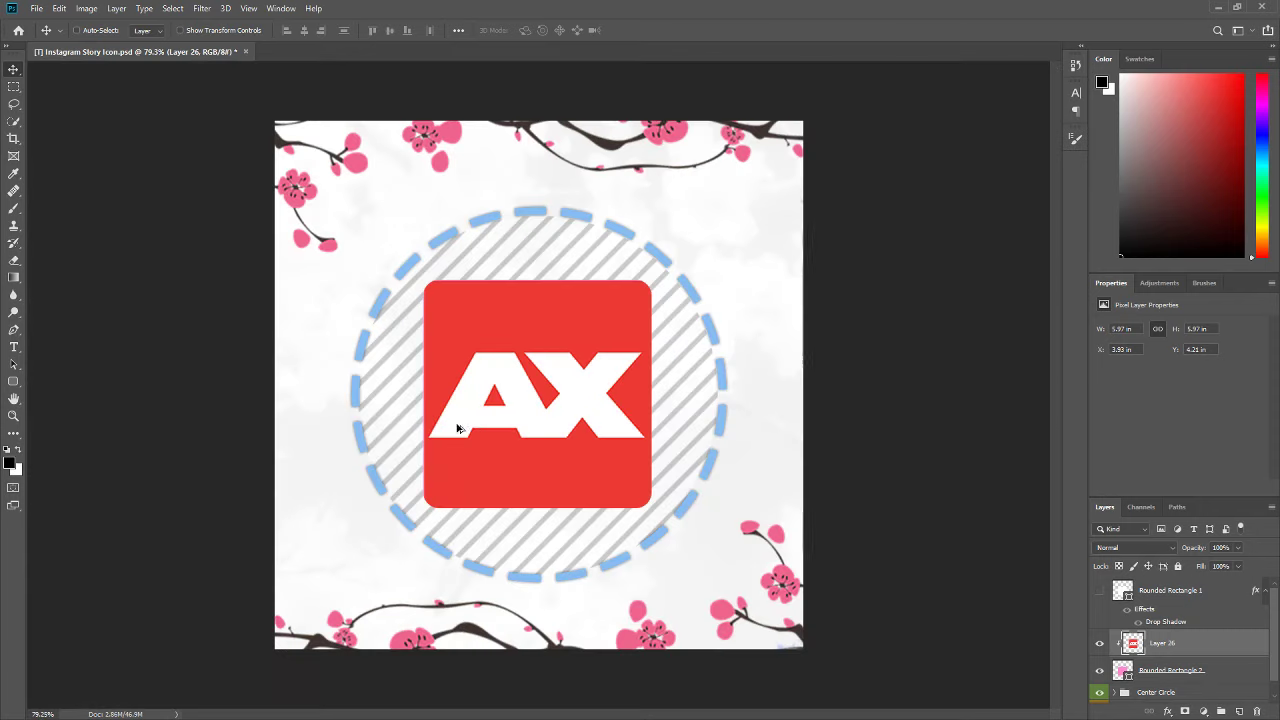
{"action": "key", "text": "ctrl+t"}
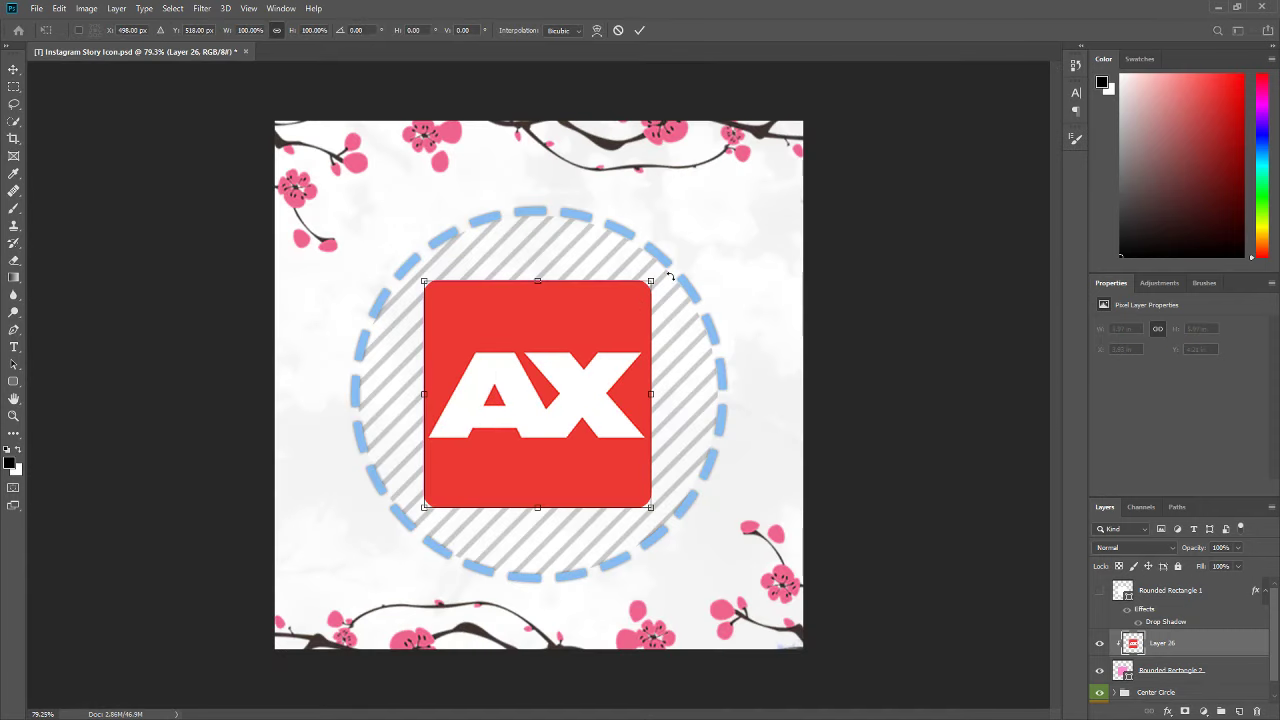
{"action": "mouse_move", "coordinate": [651, 281]}
{"action": "left_mouse_down"}
{"action": "mouse_move", "coordinate": [674, 254]}
{"action": "mouse_move", "coordinate": [662, 269]}
{"action": "left_mouse_up"}
{"action": "left_click_drag", "start_coordinate": [424, 510], "coordinate": [420, 514]}
{"action": "left_click_drag", "start_coordinate": [504, 454], "coordinate": [499, 451]}
{"action": "left_click_drag", "start_coordinate": [658, 265], "coordinate": [652, 271]}
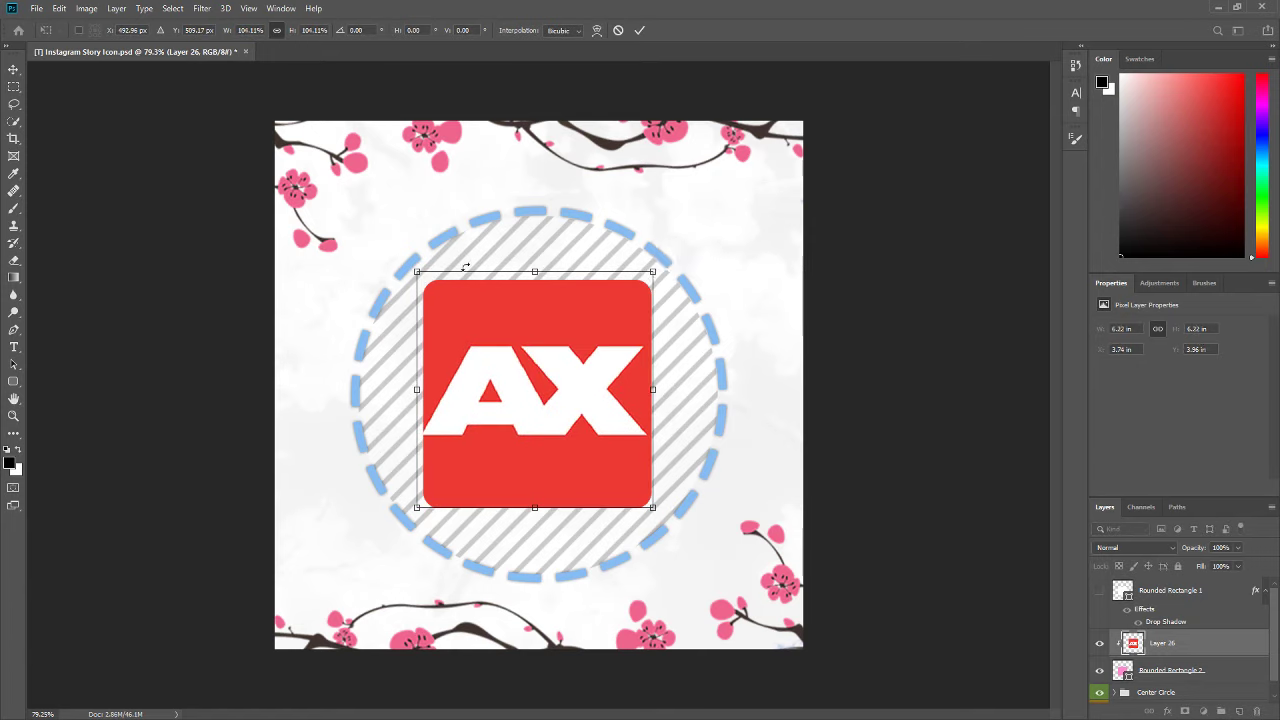
{"action": "left_click_drag", "start_coordinate": [419, 271], "coordinate": [421, 280]}
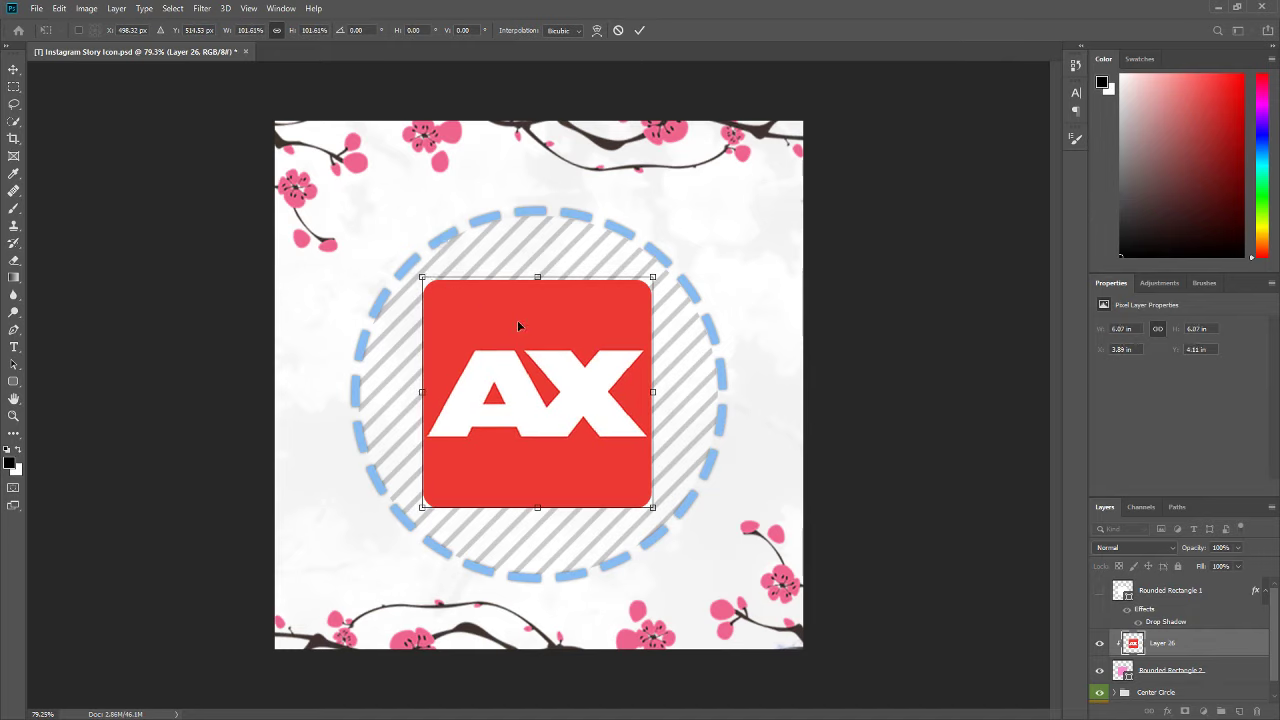
{"action": "left_click_drag", "start_coordinate": [560, 364], "coordinate": [555, 362]}
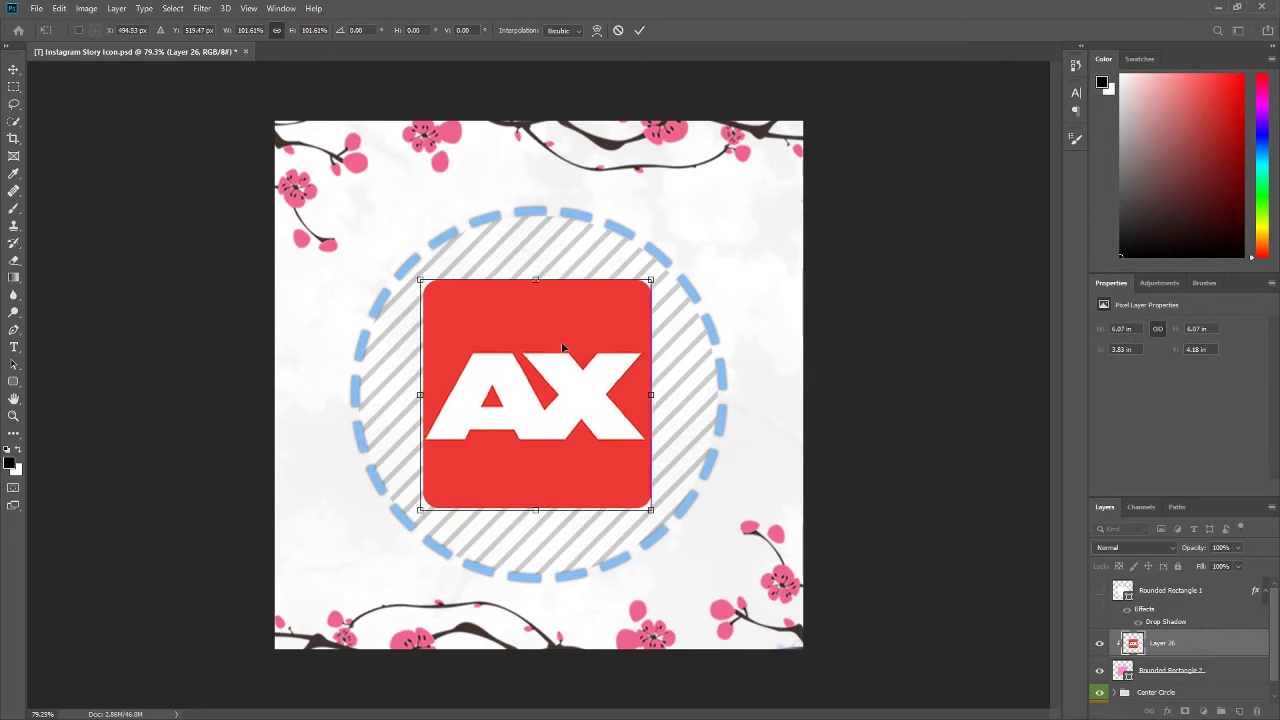
{"action": "left_click", "coordinate": [639, 31]}
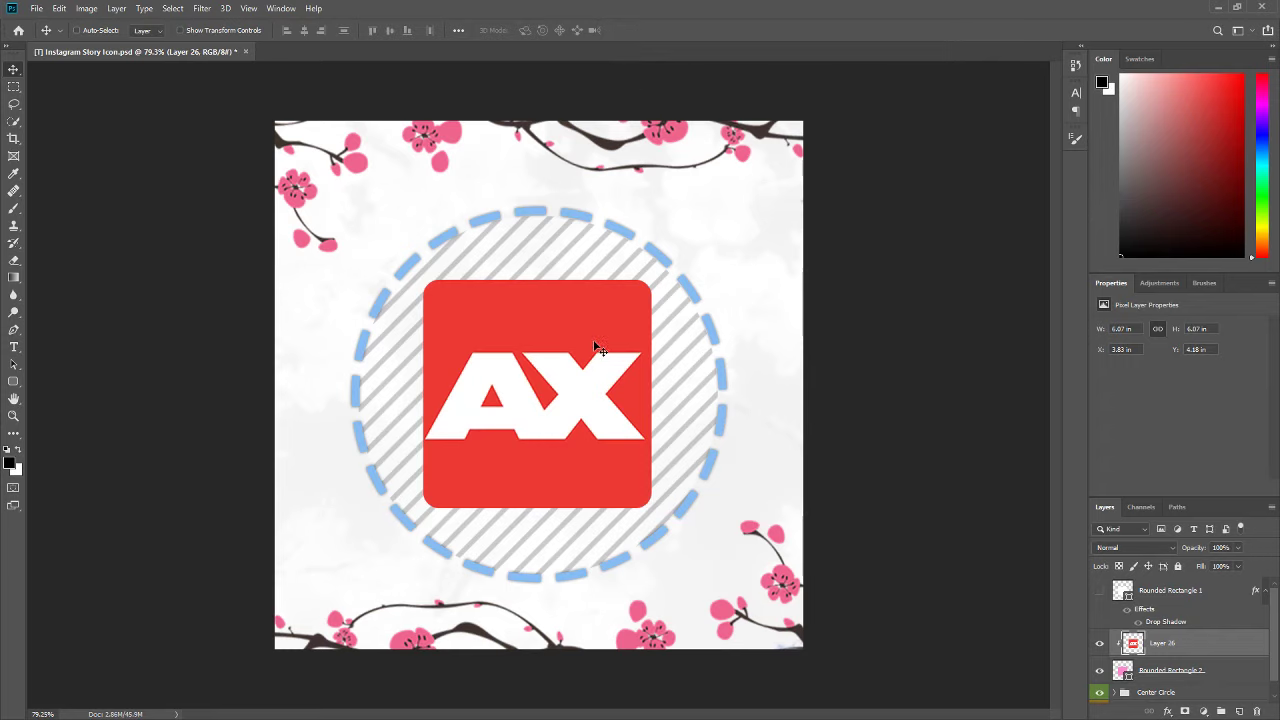
- On a new layer above the logo, draw a horizontal rectangle about 519 × 63 px, crossed by two vertical ones about 51 × 278 and 53 × 248 px
{"action": "scroll", "coordinate": [617, 332], "scroll_direction": "down", "scroll_amount": 9}
{"action": "scroll", "coordinate": [519, 383], "scroll_direction": "up", "scroll_amount": 8}
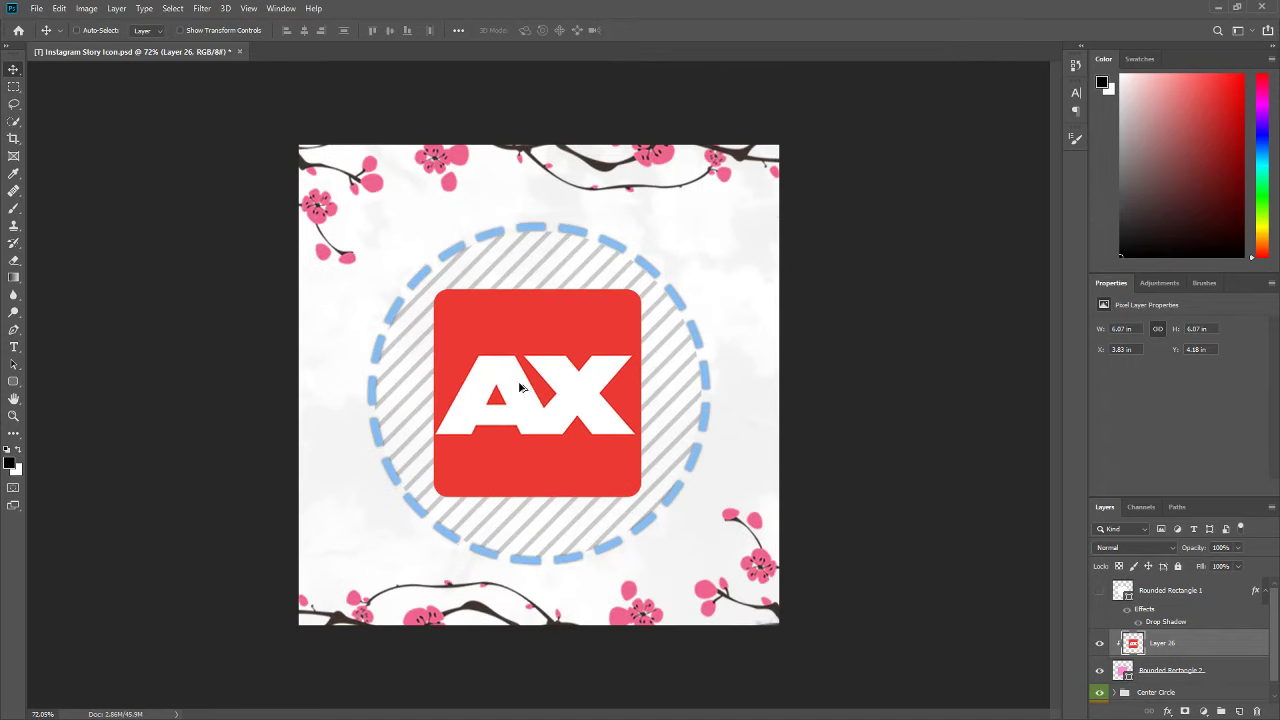
{"action": "scroll", "coordinate": [519, 387], "scroll_direction": "up", "scroll_amount": 2}
{"action": "scroll", "coordinate": [531, 371], "scroll_direction": "down", "scroll_amount": 3}
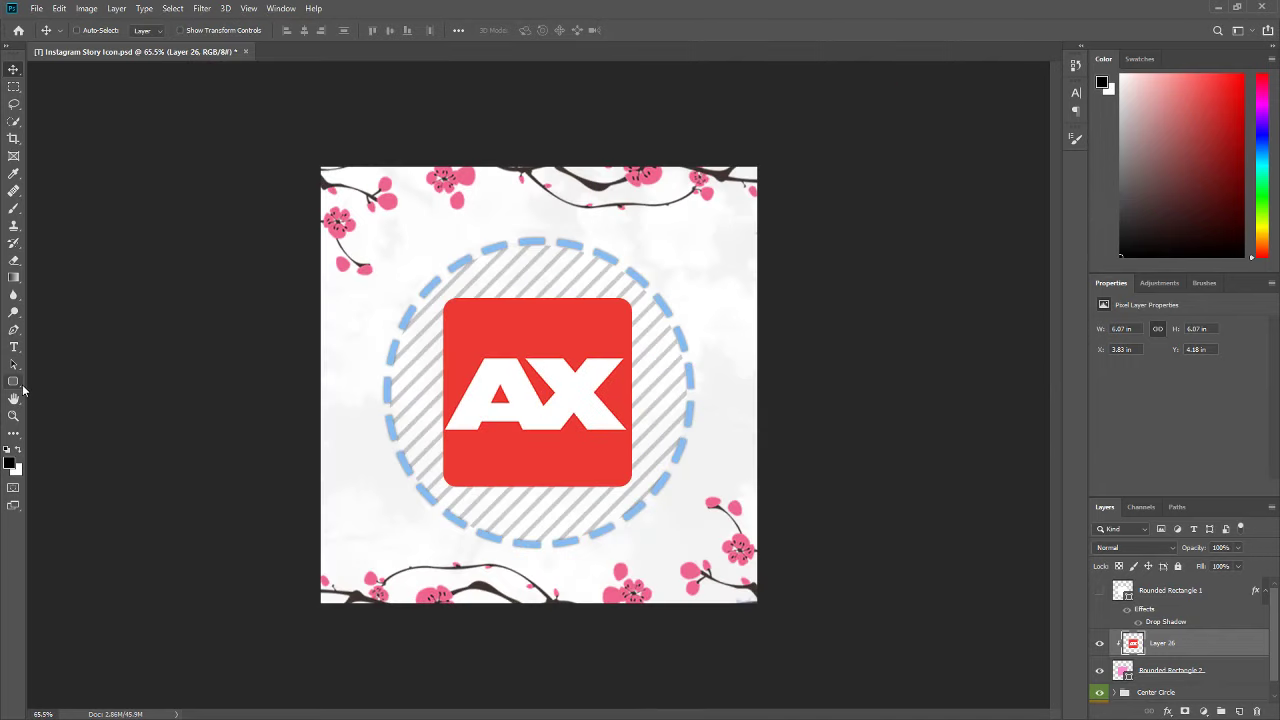
{"action": "left_click", "coordinate": [20, 386]}
{"action": "left_click", "coordinate": [45, 386]}
{"action": "scroll", "coordinate": [419, 205], "scroll_direction": "up", "scroll_amount": 3}
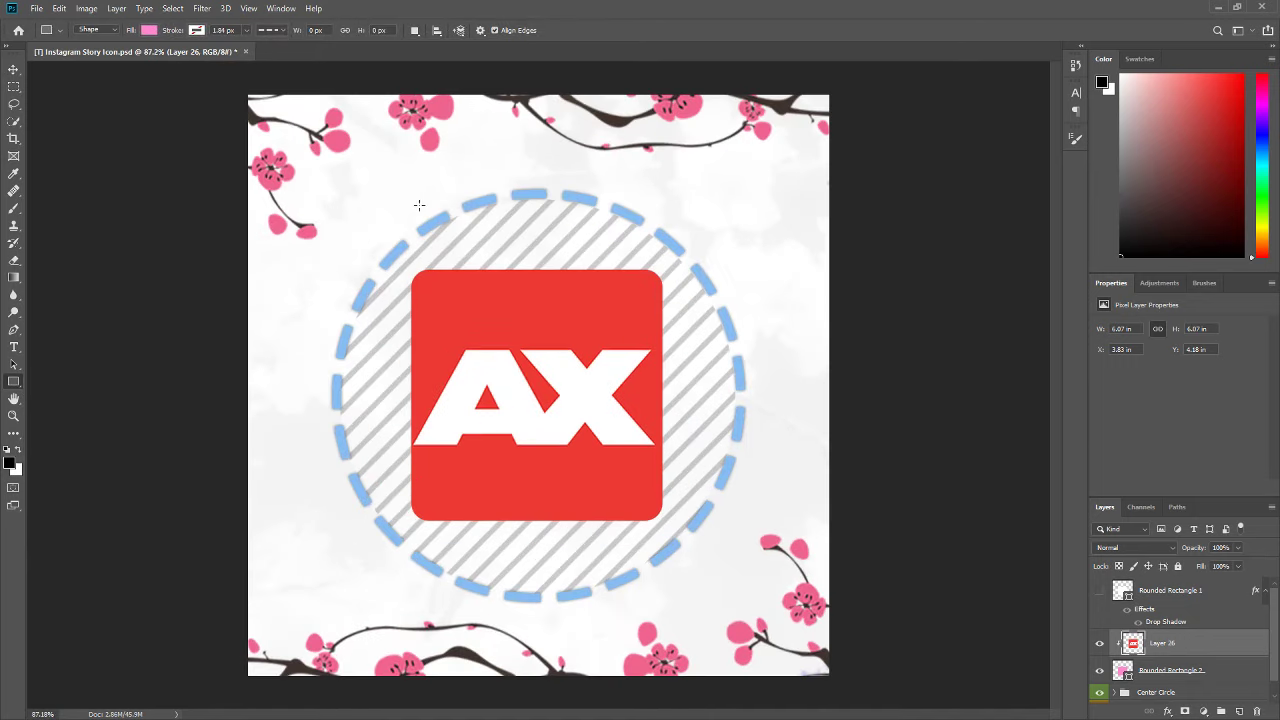
{"action": "left_click", "coordinate": [1239, 711]}
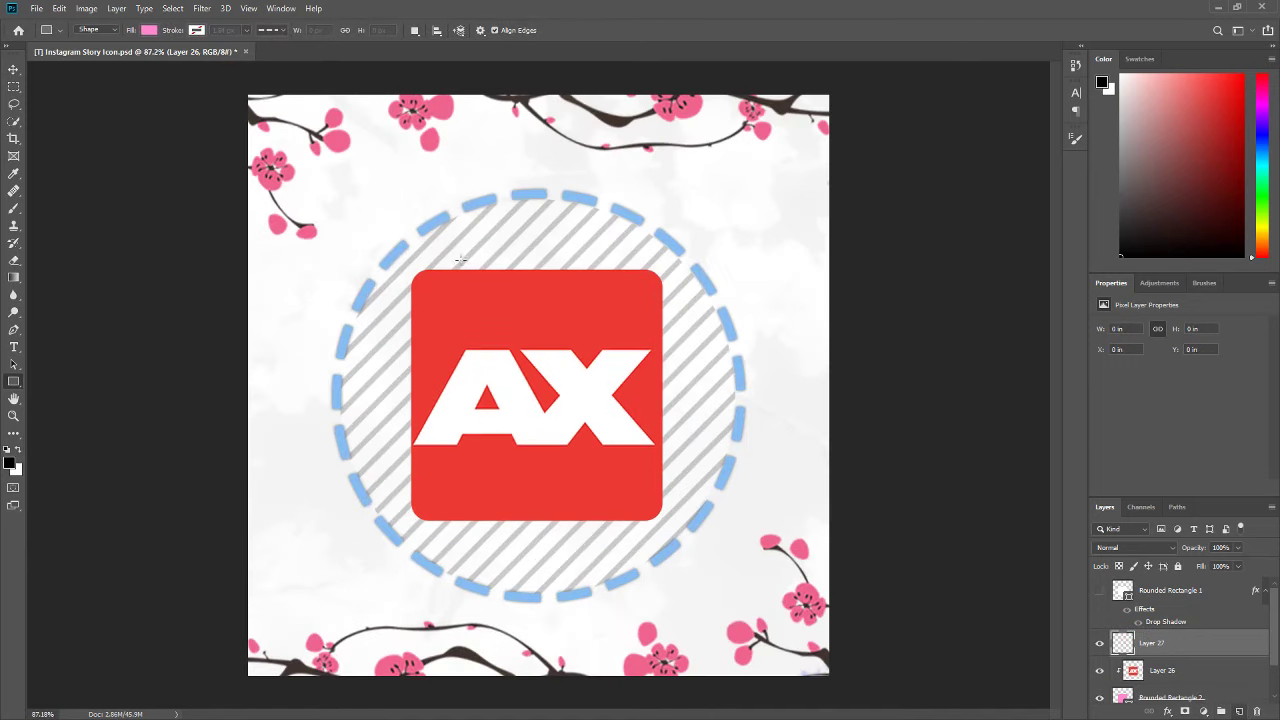
{"action": "left_click_drag", "start_coordinate": [365, 183], "coordinate": [668, 218]}
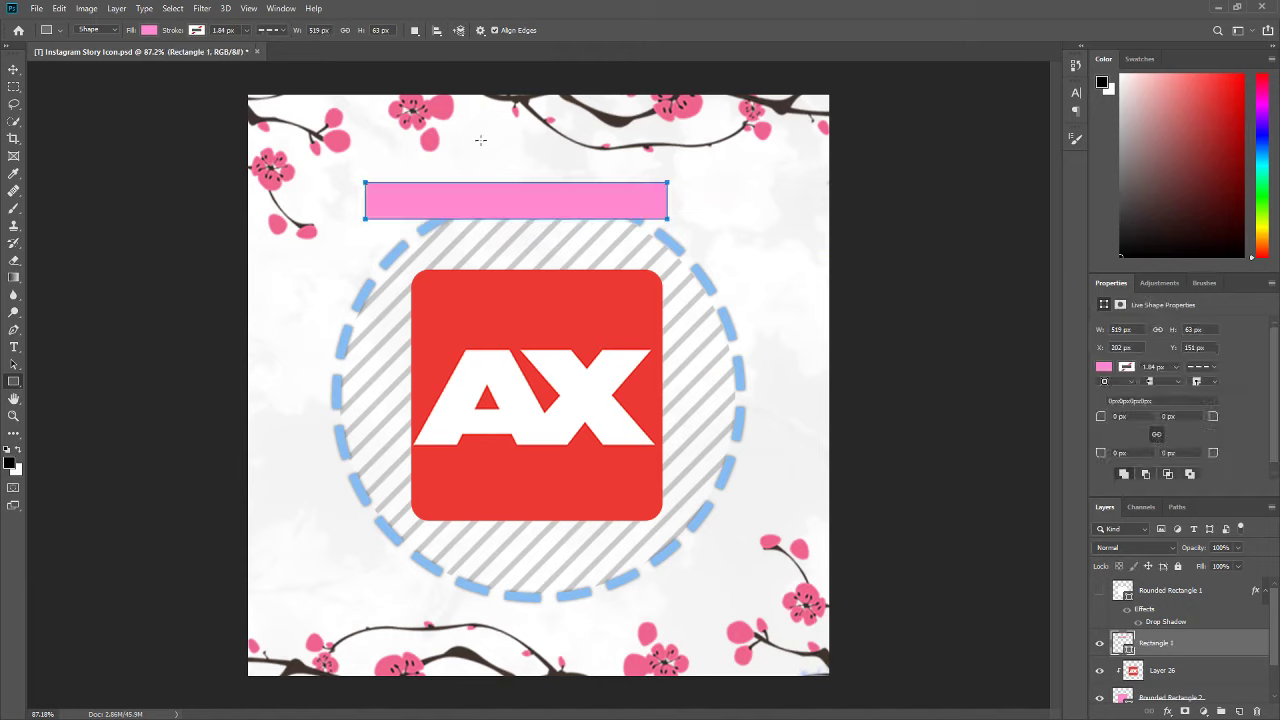
{"action": "left_click_drag", "start_coordinate": [473, 127], "coordinate": [503, 290]}
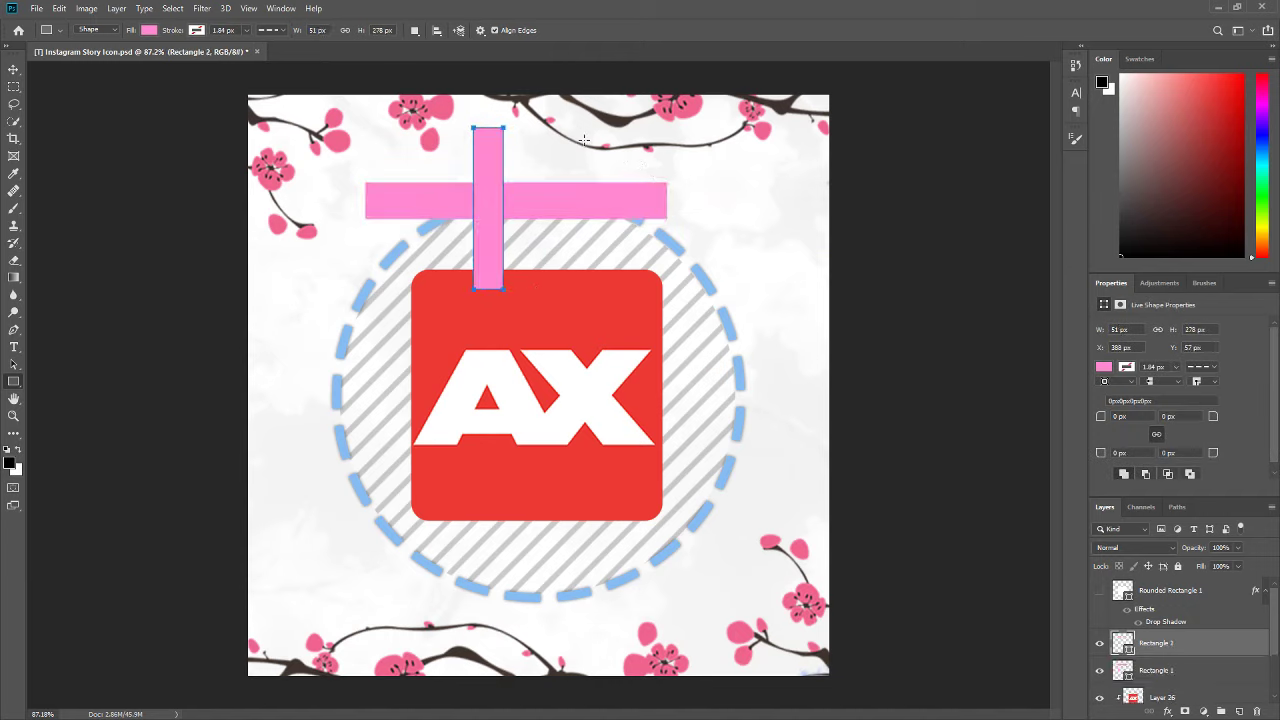
{"action": "left_click_drag", "start_coordinate": [580, 134], "coordinate": [611, 278]}
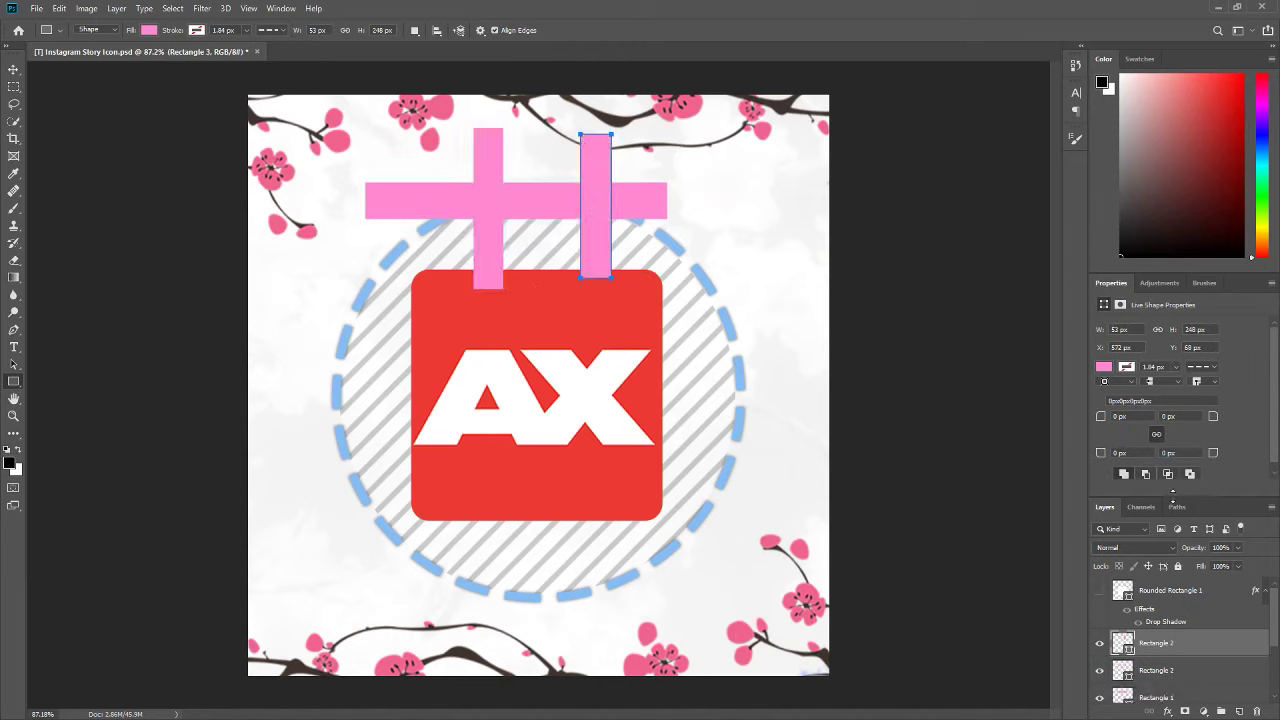
- Rasterize the three crossing rectangle layers and merge them into one layer
{"action": "scroll", "coordinate": [1199, 663], "scroll_direction": "down", "scroll_amount": 1}
{"action": "left_click", "coordinate": [1160, 645], "text": "shift"}
{"action": "right_click", "coordinate": [1160, 645]}
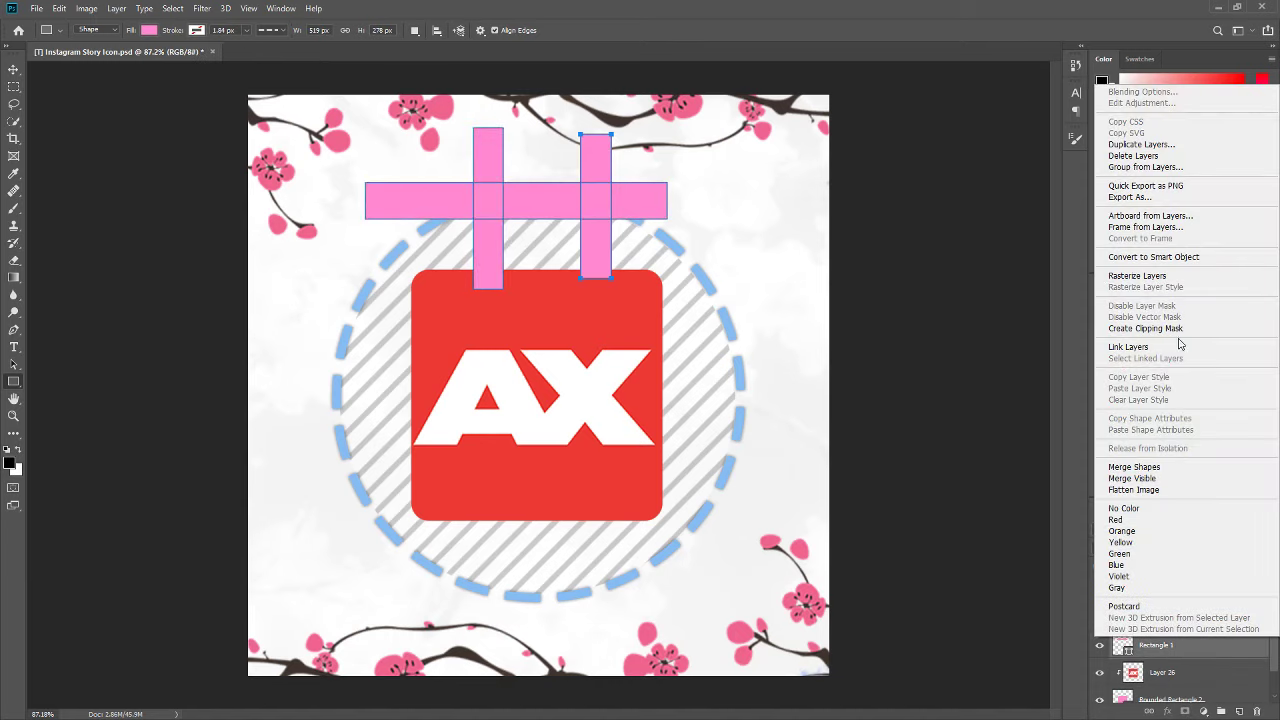
{"action": "left_click", "coordinate": [1152, 276]}
{"action": "right_click", "coordinate": [1165, 635]}
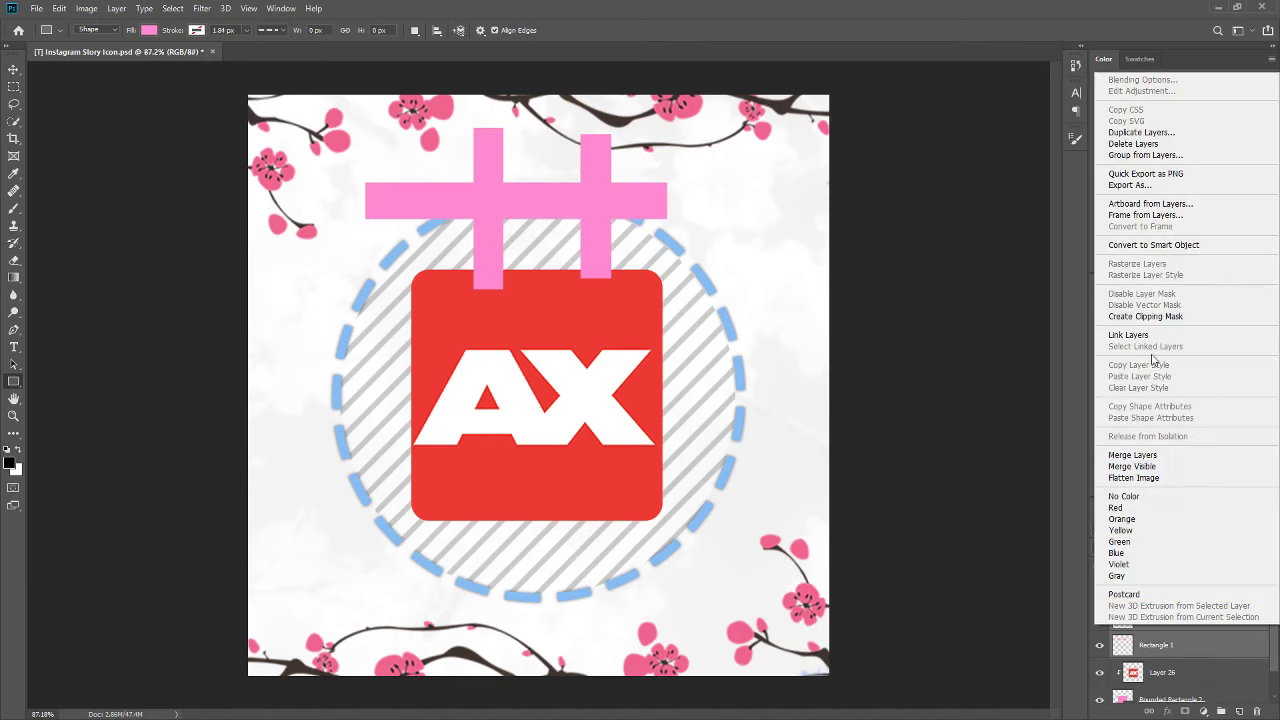
{"action": "left_click", "coordinate": [1190, 456]}
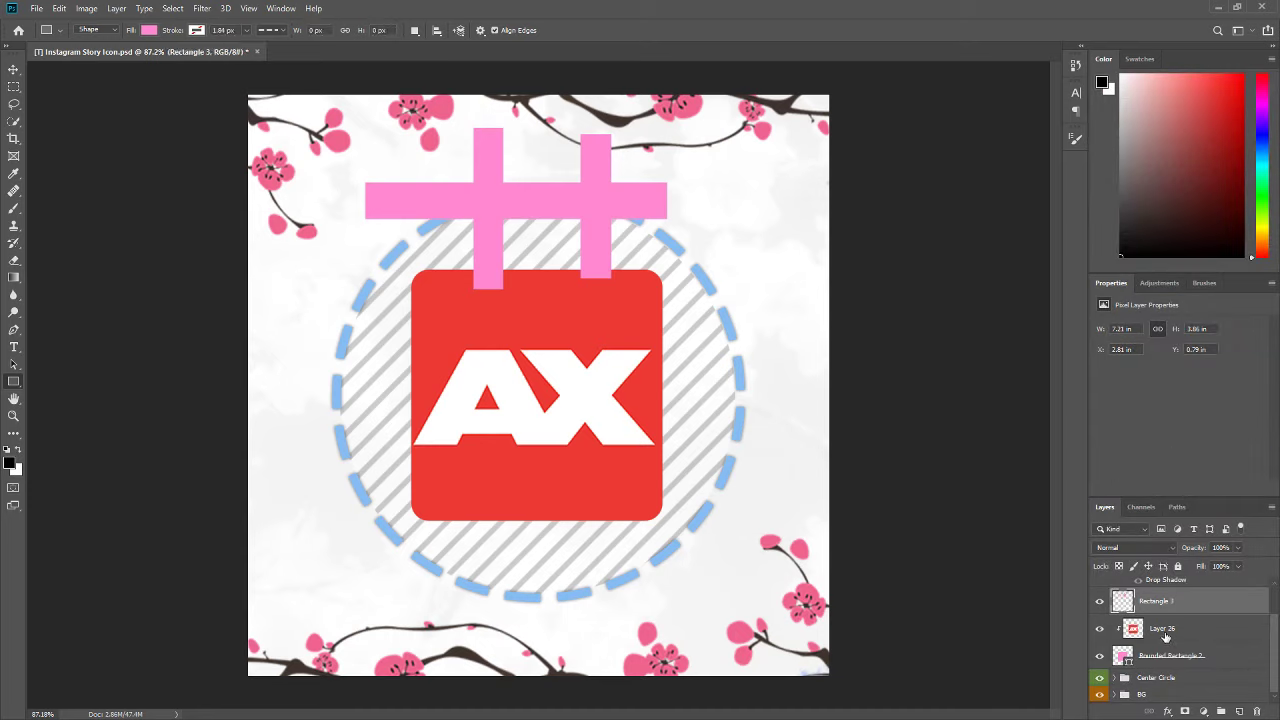
- Move Layer 26 directly above the merged rectangles and create a clipping mask onto them
{"action": "left_click_drag", "start_coordinate": [1168, 672], "coordinate": [1163, 642]}
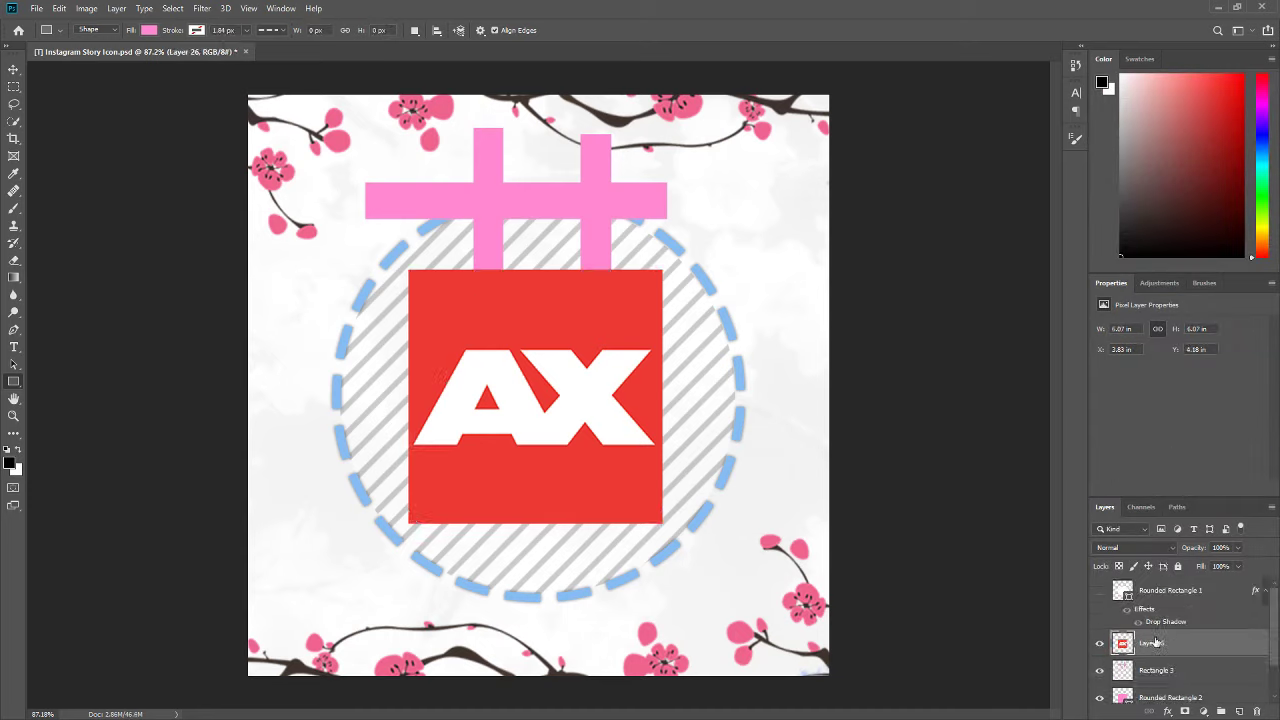
{"action": "right_click", "coordinate": [1160, 643]}
{"action": "left_click", "coordinate": [1140, 328]}
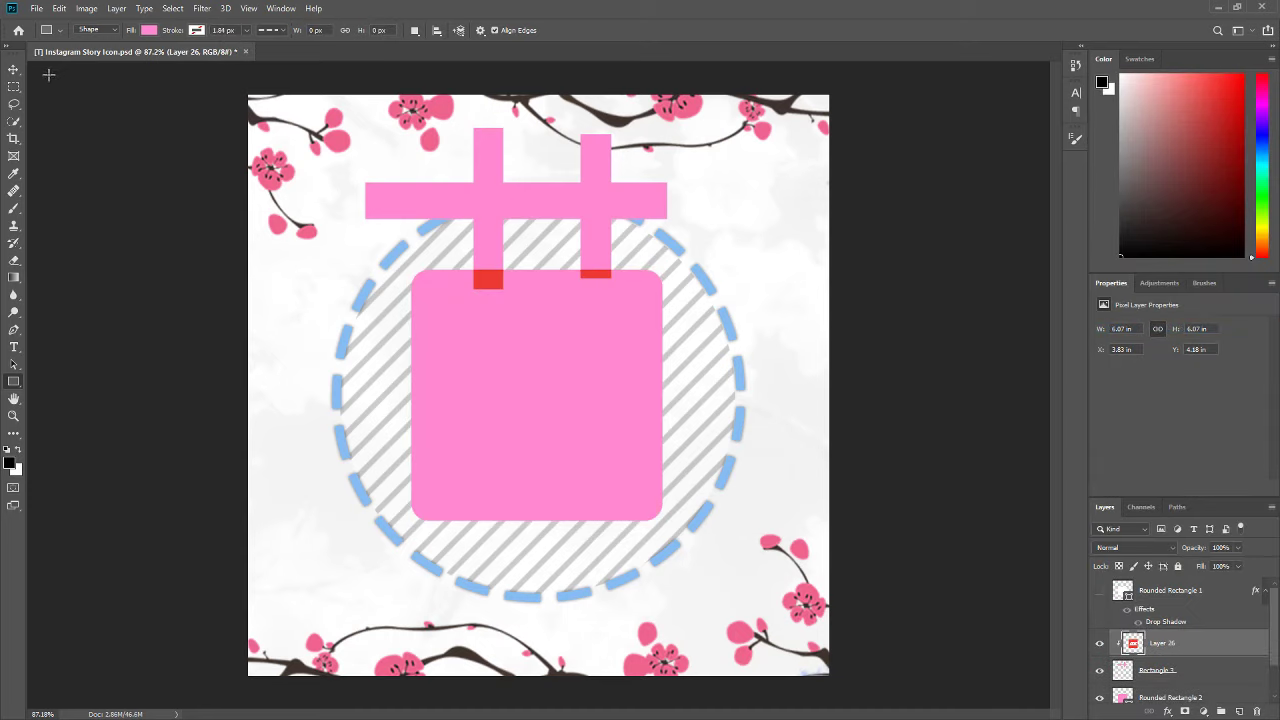
- Move the clipped AX logo up over the merged rectangles and enlarge it to about 7.61 in wide to fill them
{"action": "left_click", "coordinate": [13, 69]}
{"action": "left_click_drag", "start_coordinate": [622, 400], "coordinate": [611, 322]}
{"action": "key", "text": "ctrl+t"}
{"action": "key", "text": "Return"}
{"action": "key", "text": "ctrl+minus"}
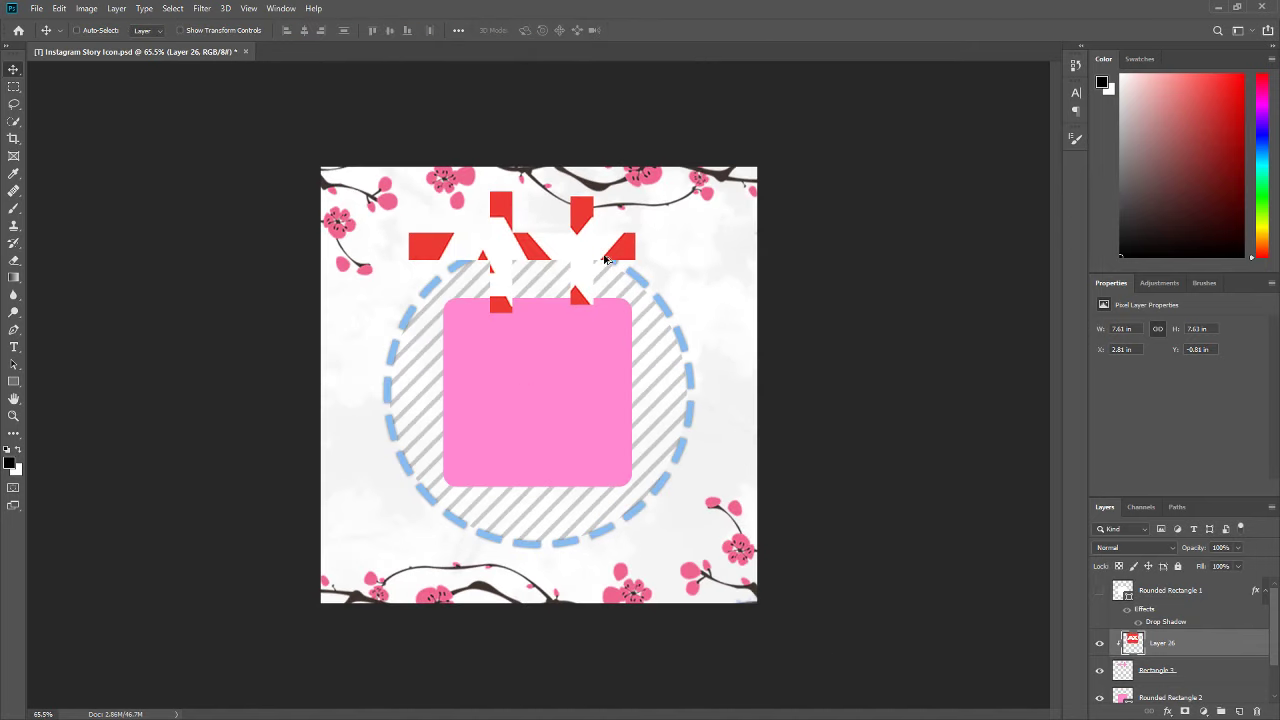
- Move Layer 26 and the merged rectangles layer together down to the middle of the pink rounded rectangle
{"action": "scroll", "coordinate": [1130, 667], "scroll_direction": "down", "scroll_amount": 1}
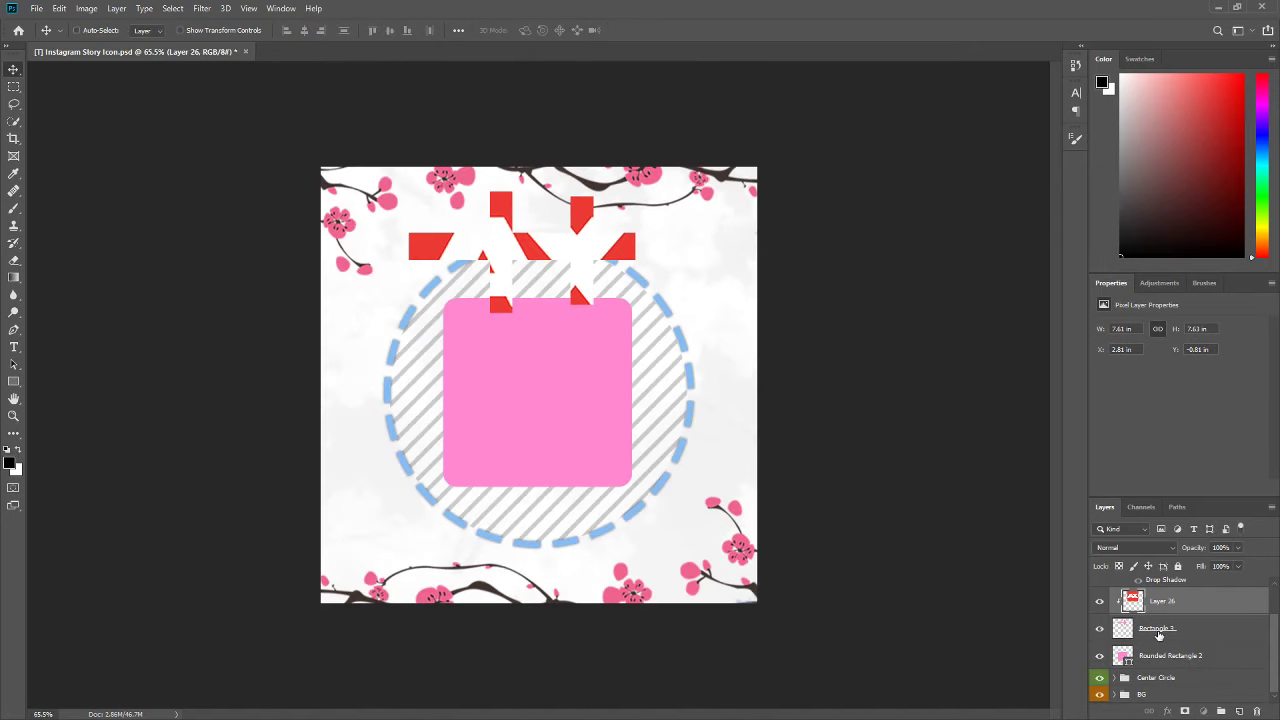
{"action": "left_click", "coordinate": [1158, 628], "text": "ctrl"}
{"action": "left_click_drag", "start_coordinate": [580, 263], "coordinate": [582, 415]}
{"action": "left_click", "coordinate": [14, 87]}
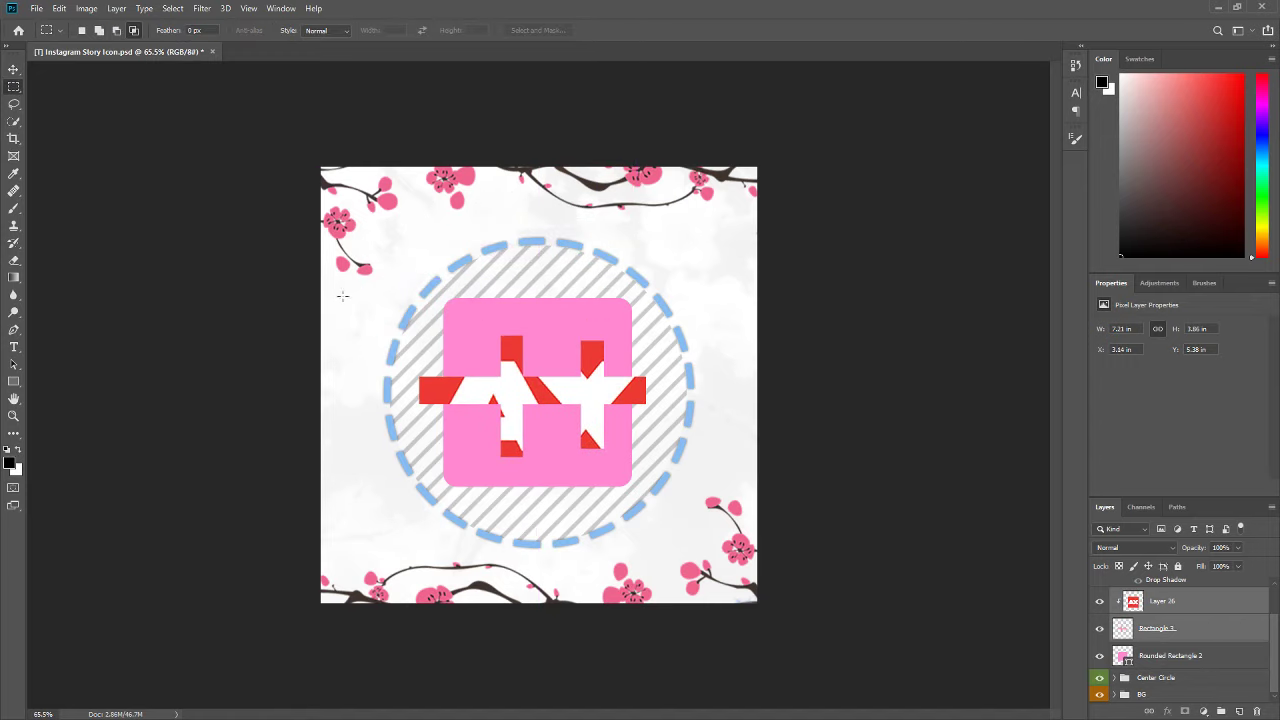
{"action": "right_click", "coordinate": [478, 364]}
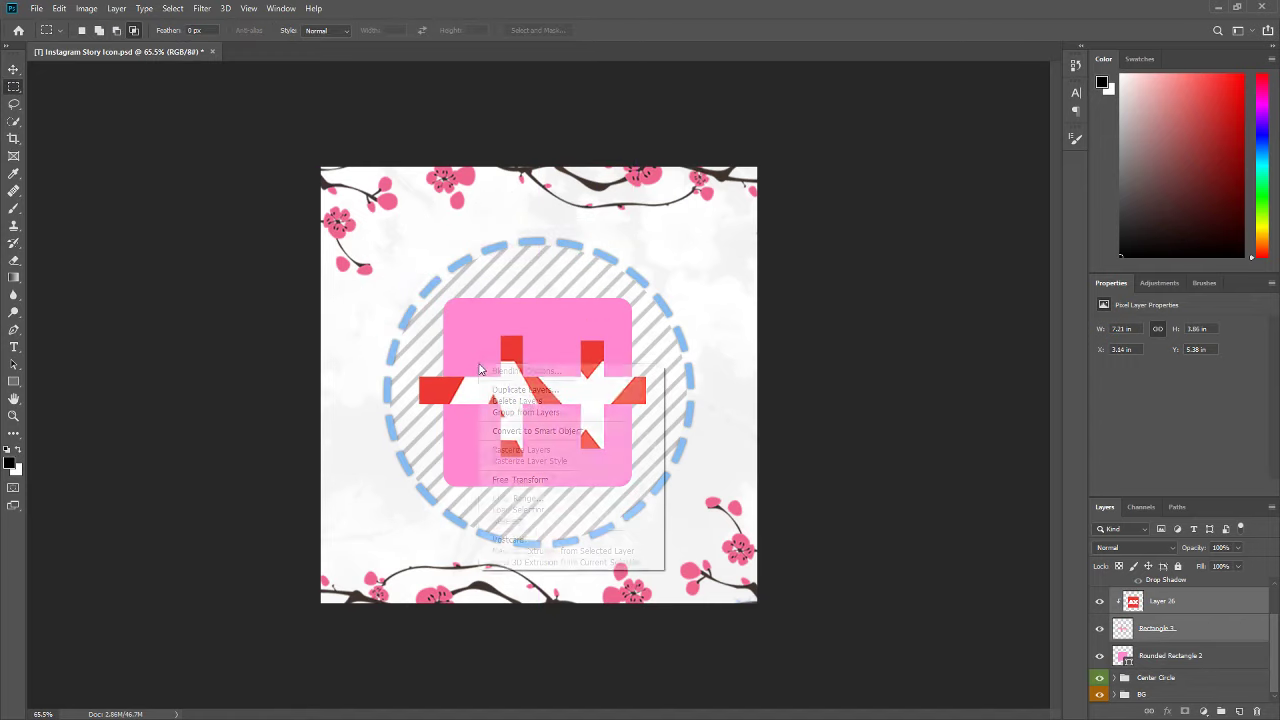
{"action": "left_click", "coordinate": [385, 302]}
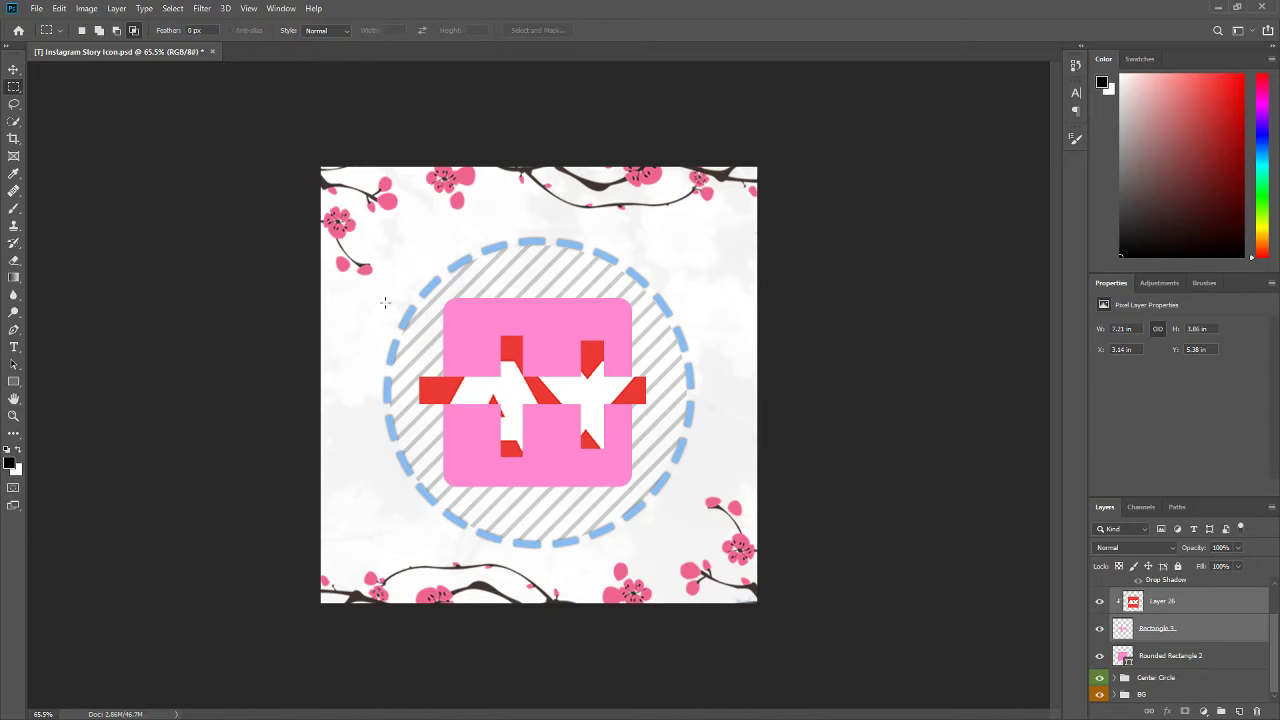
- Close the Instagram story icon document and create a new 1000 × 1000 pixel document with a white background
{"action": "left_click", "coordinate": [213, 52]}
{"action": "left_click", "coordinate": [614, 273]}
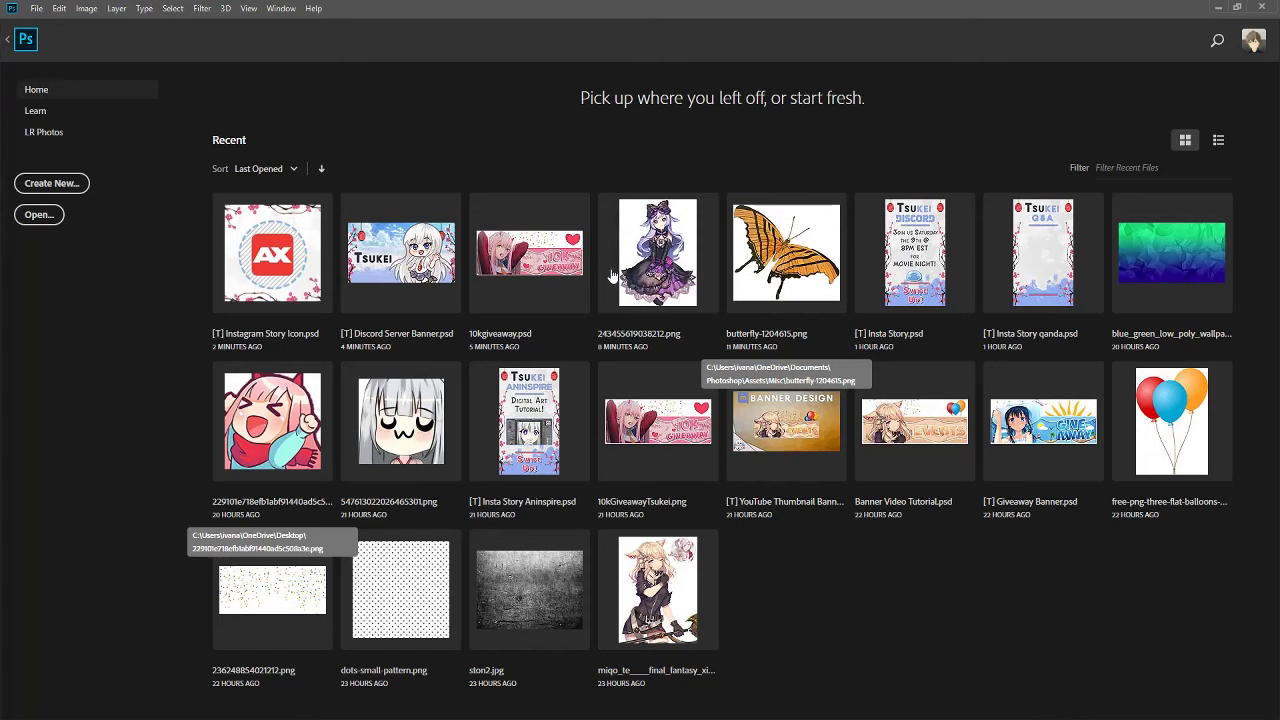
{"action": "left_click", "coordinate": [28, 186]}
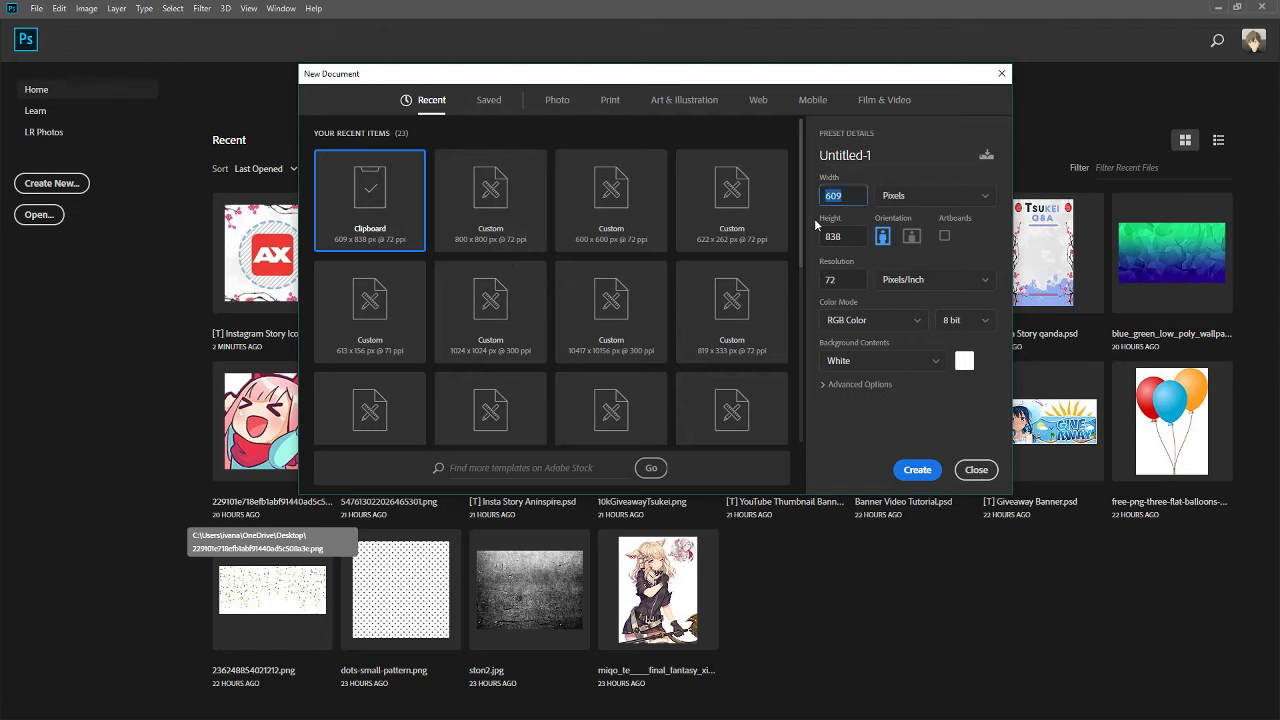
{"action": "type", "text": "100"}
{"action": "key", "text": "Tab"}
{"action": "type", "text": "1"}
{"action": "left_click", "coordinate": [859, 191]}
{"action": "type", "text": "0000"}
{"action": "left_click", "coordinate": [917, 469]}
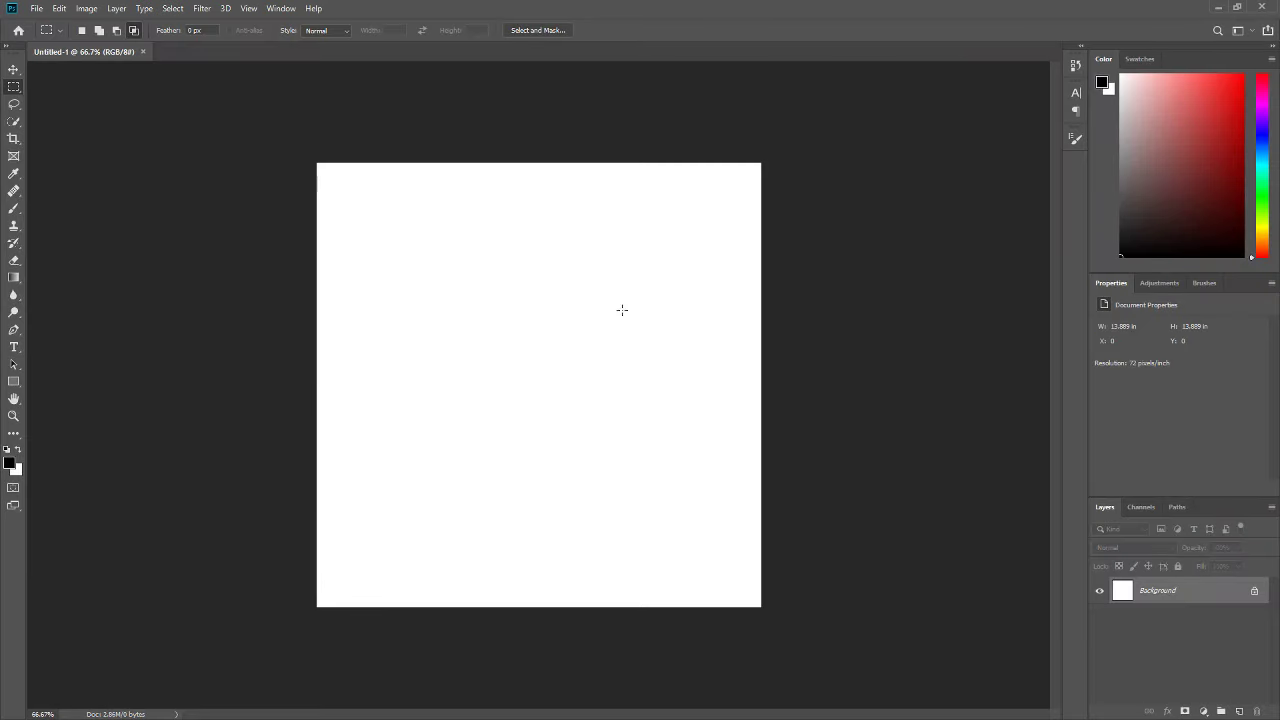
- Start opening a file and look through the images in the Photoshop > Assets > Misc folder
{"action": "left_click", "coordinate": [35, 8]}
{"action": "left_click", "coordinate": [45, 31]}
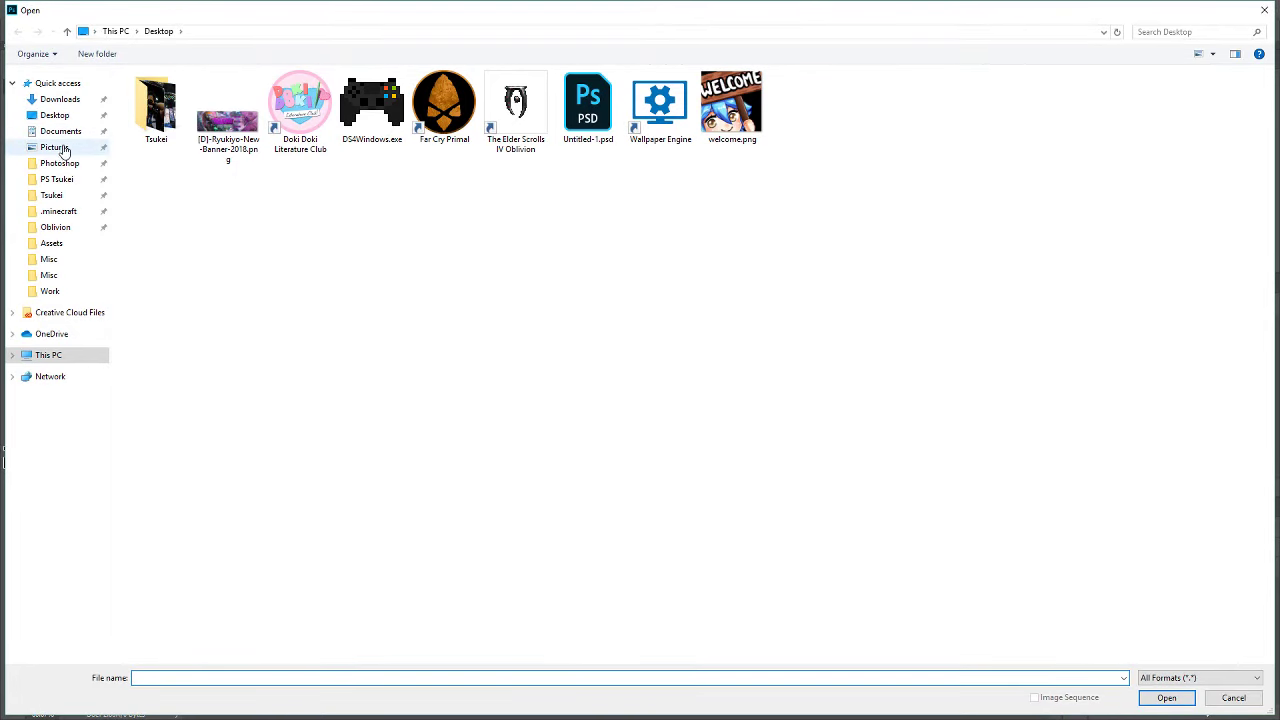
{"action": "left_click", "coordinate": [60, 165]}
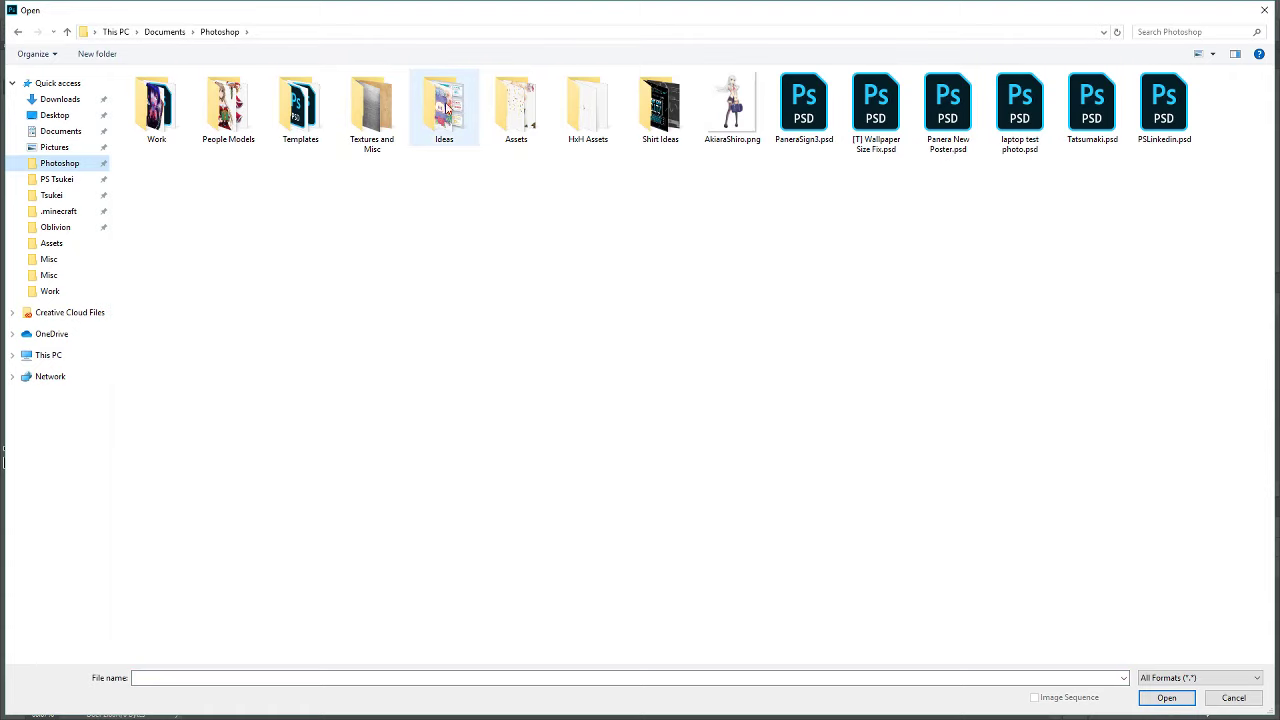
{"action": "double_click", "coordinate": [503, 112]}
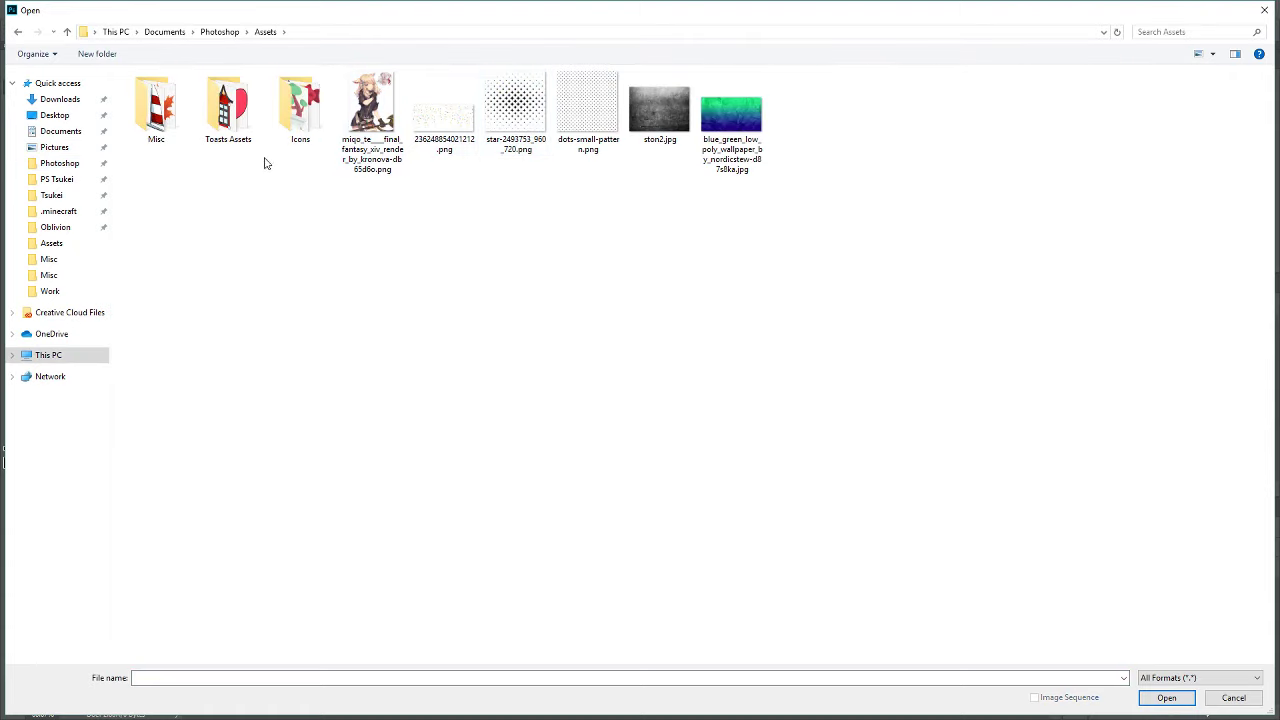
{"action": "double_click", "coordinate": [172, 118]}
{"action": "scroll", "coordinate": [432, 451], "scroll_direction": "down", "scroll_amount": 5}
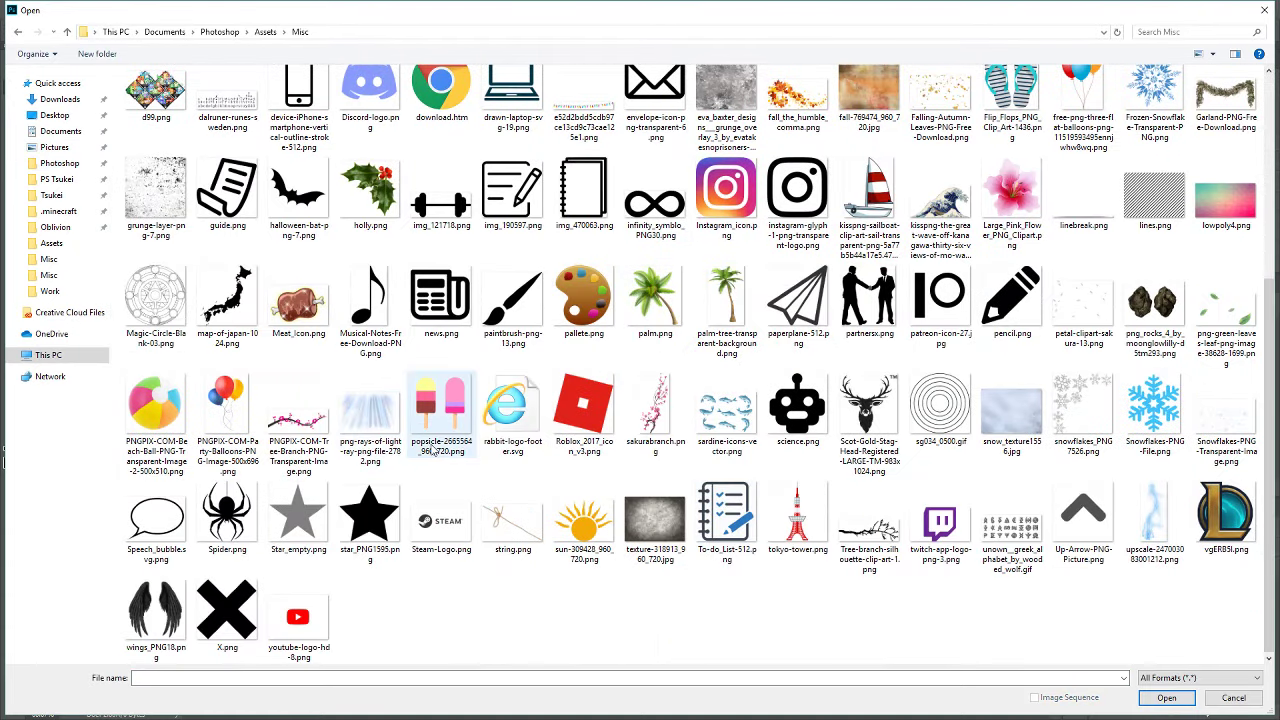
{"action": "scroll", "coordinate": [388, 438], "scroll_direction": "up", "scroll_amount": 2}
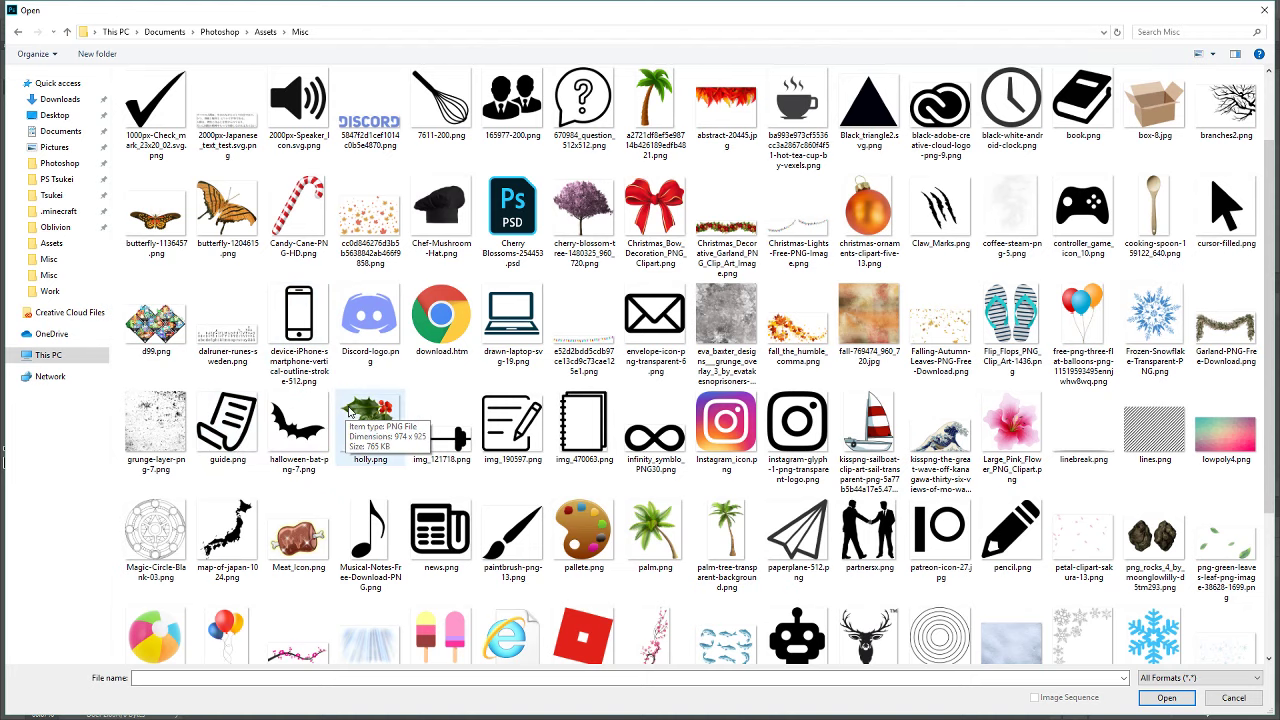
- Delete holly.png, img_121718.png, Flip_Flops_PNG_Clip_Art-1436.png and Garland-PNG-Free-Download.png from the Misc folder
{"action": "left_click", "coordinate": [368, 424]}
{"action": "key", "text": "Delete"}
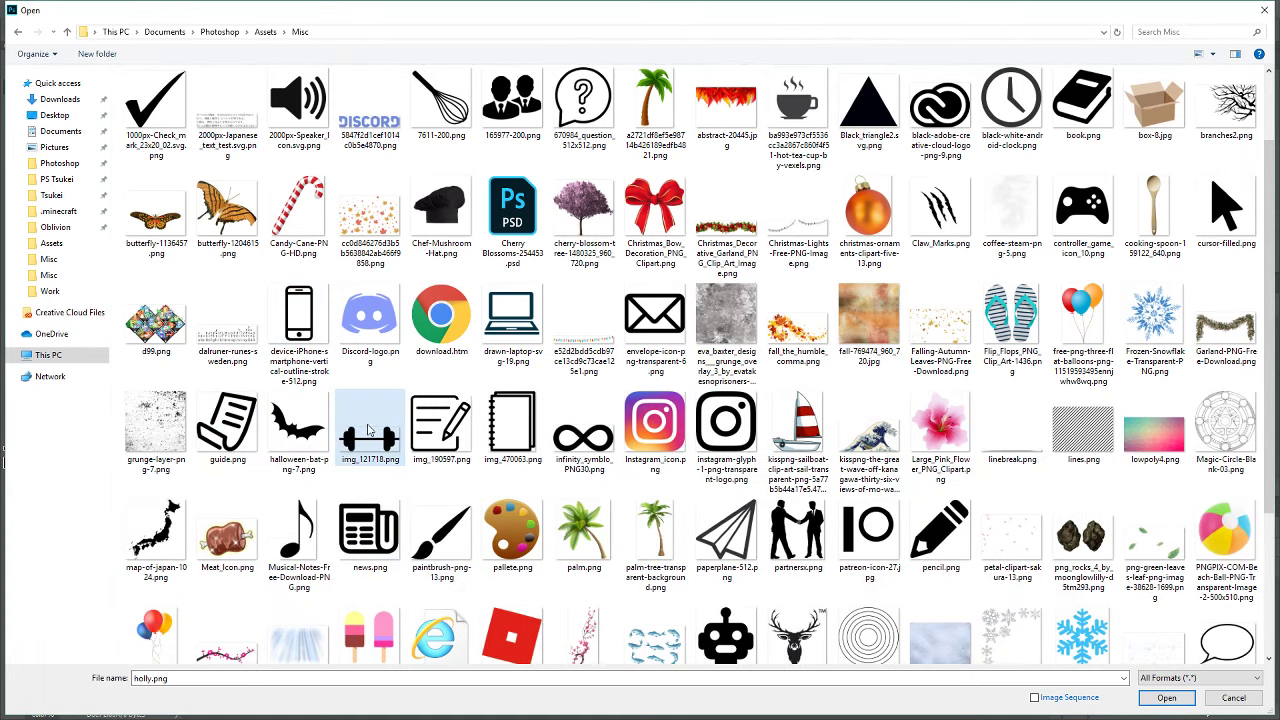
{"action": "key", "text": "Delete"}
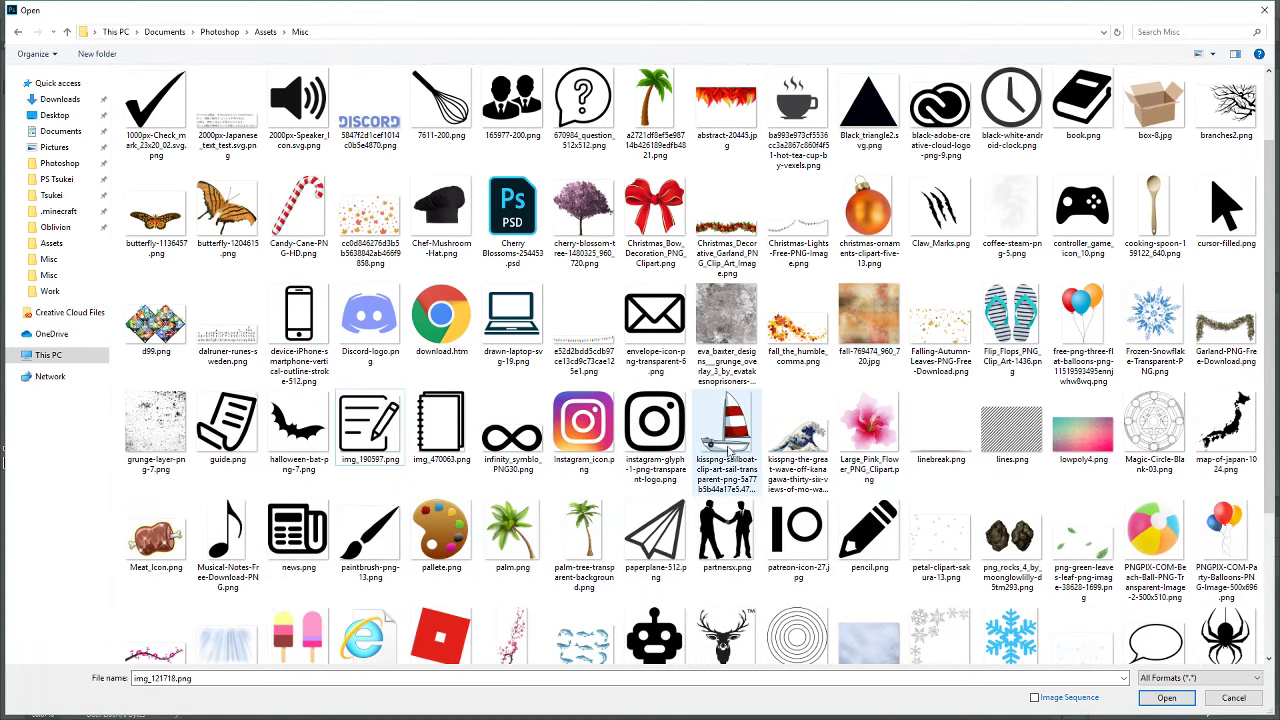
{"action": "left_click", "coordinate": [1034, 315]}
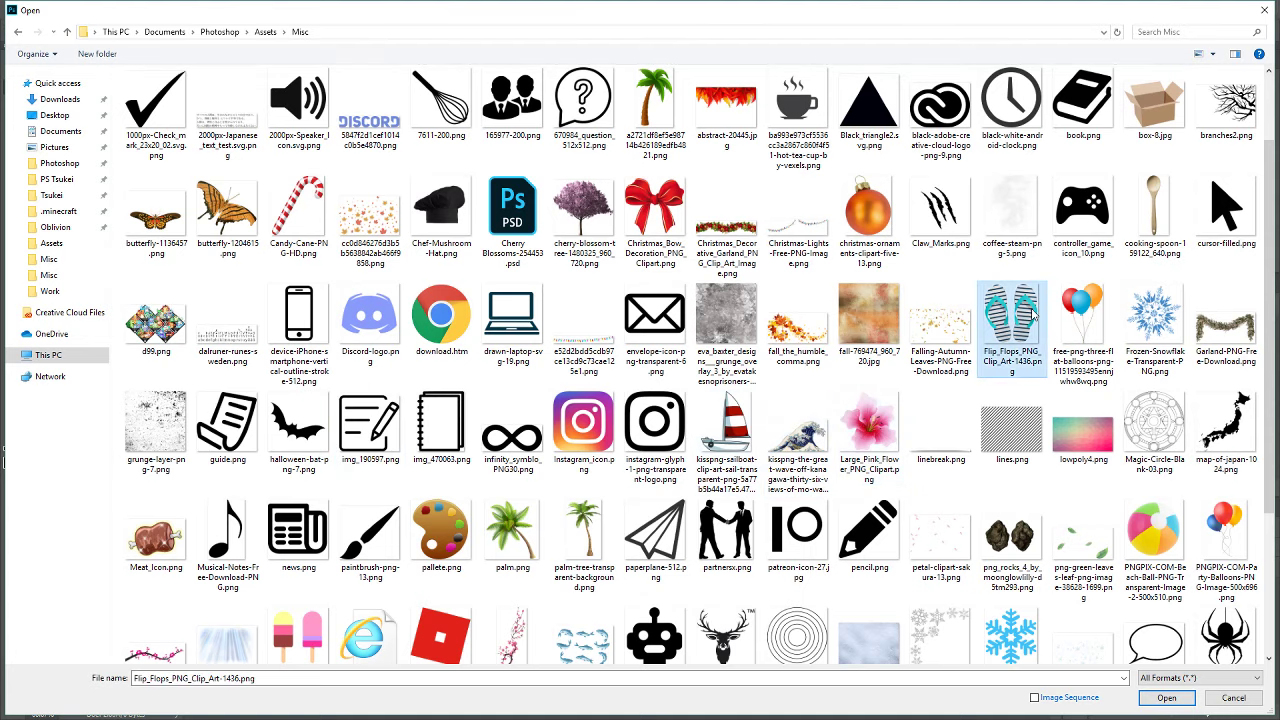
{"action": "key", "text": "Delete"}
{"action": "left_click", "coordinate": [1163, 333]}
{"action": "key", "text": "Delete"}
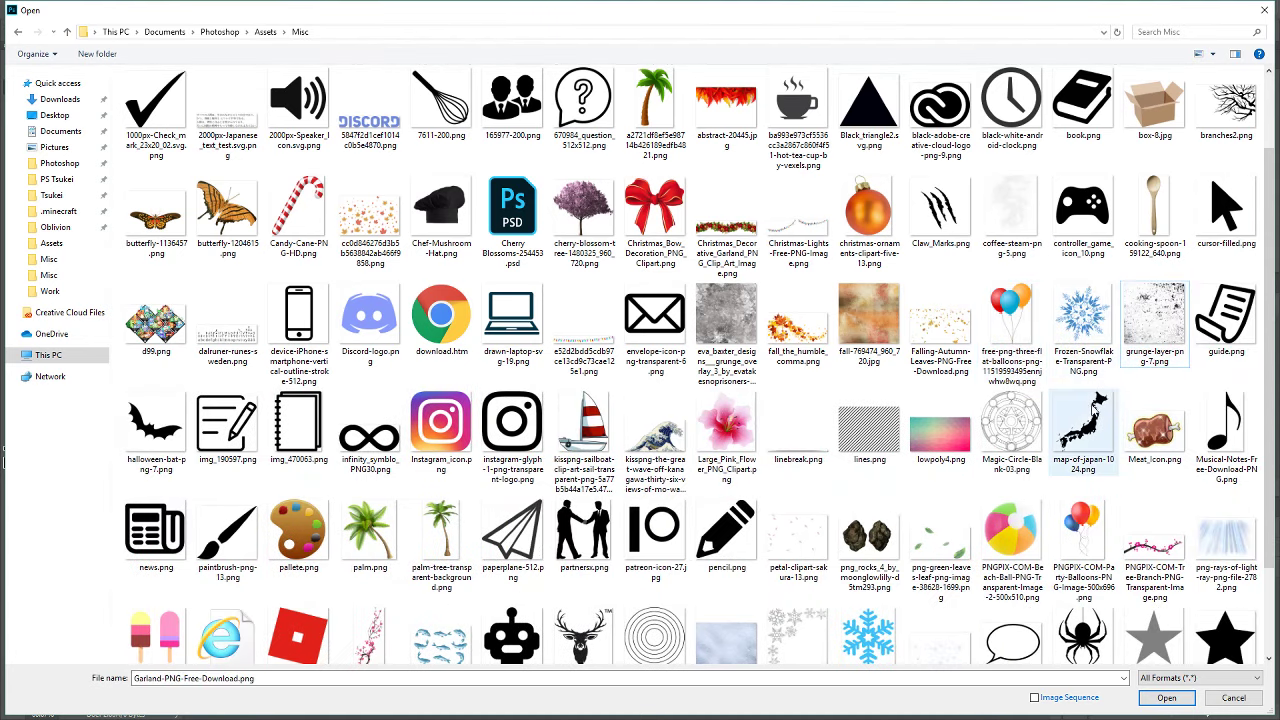
- Examine the remaining Misc images and the Textures and Misc folder, and leave without opening a file
{"action": "scroll", "coordinate": [963, 421], "scroll_direction": "up", "scroll_amount": 1}
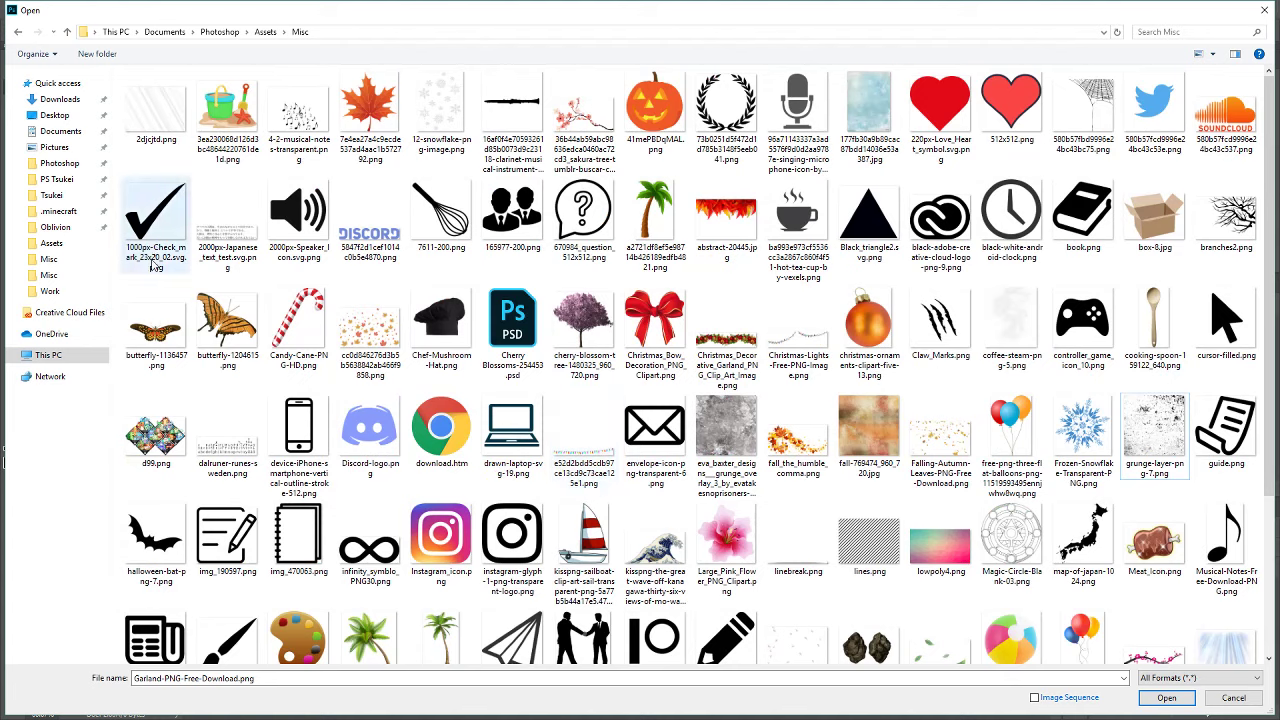
{"action": "left_click", "coordinate": [355, 322]}
{"action": "left_click", "coordinate": [935, 445]}
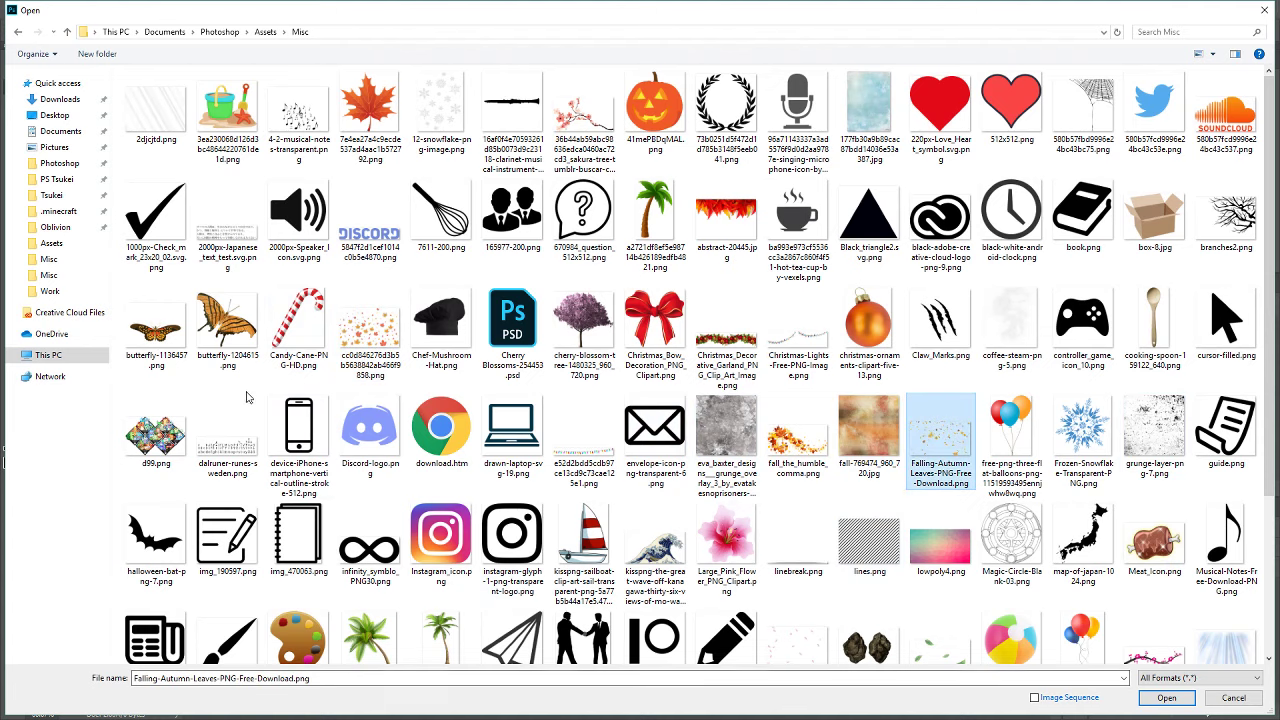
{"action": "left_click", "coordinate": [229, 34]}
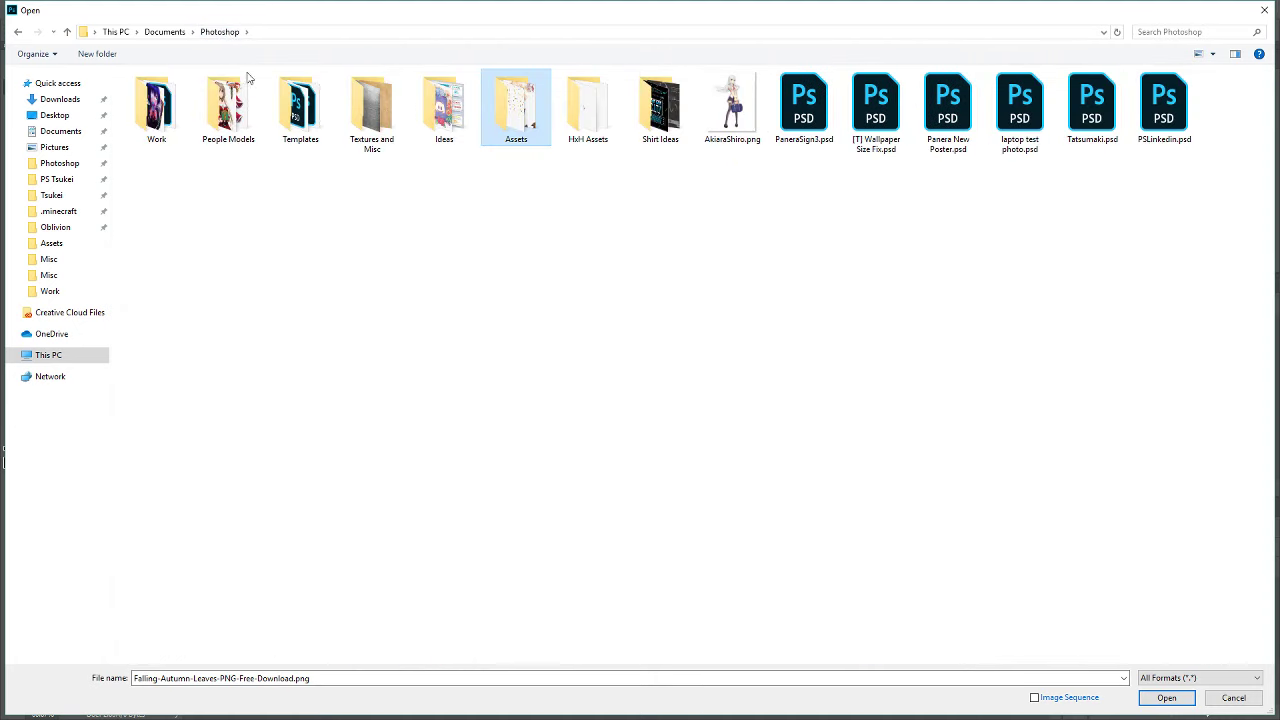
{"action": "left_click", "coordinate": [365, 139]}
{"action": "double_click", "coordinate": [365, 139]}
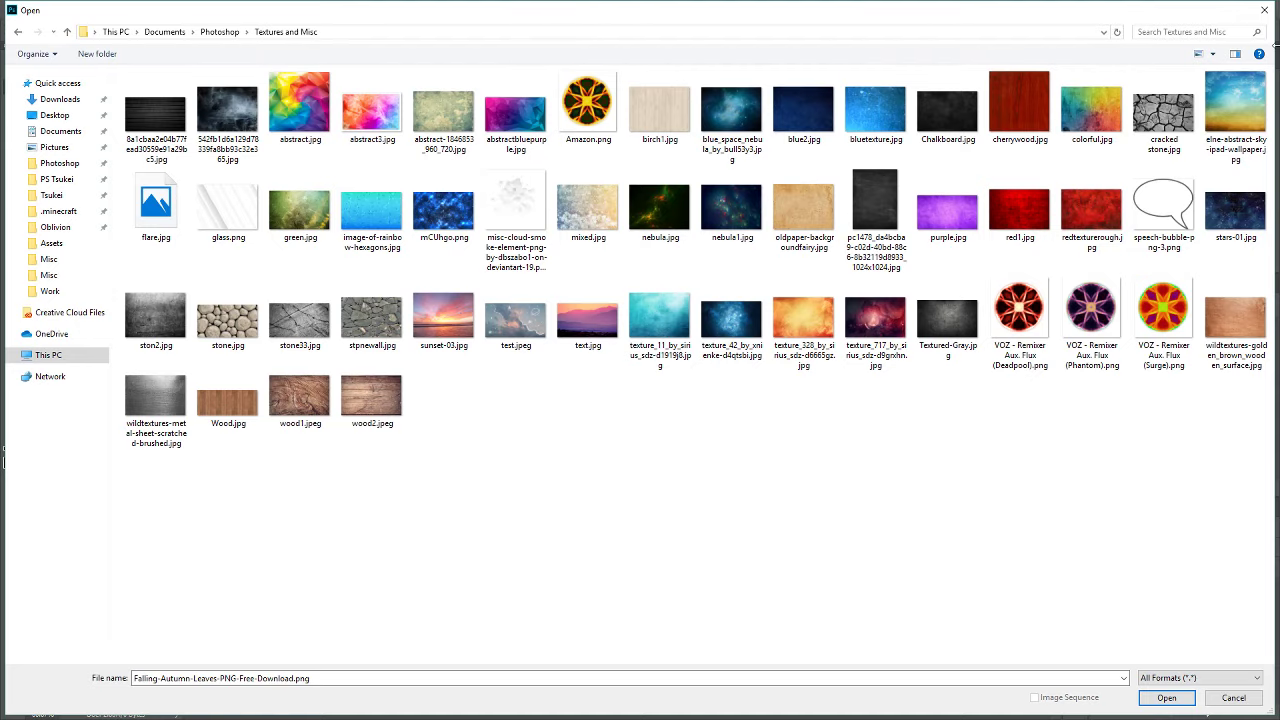
{"action": "left_click", "coordinate": [1265, 10]}
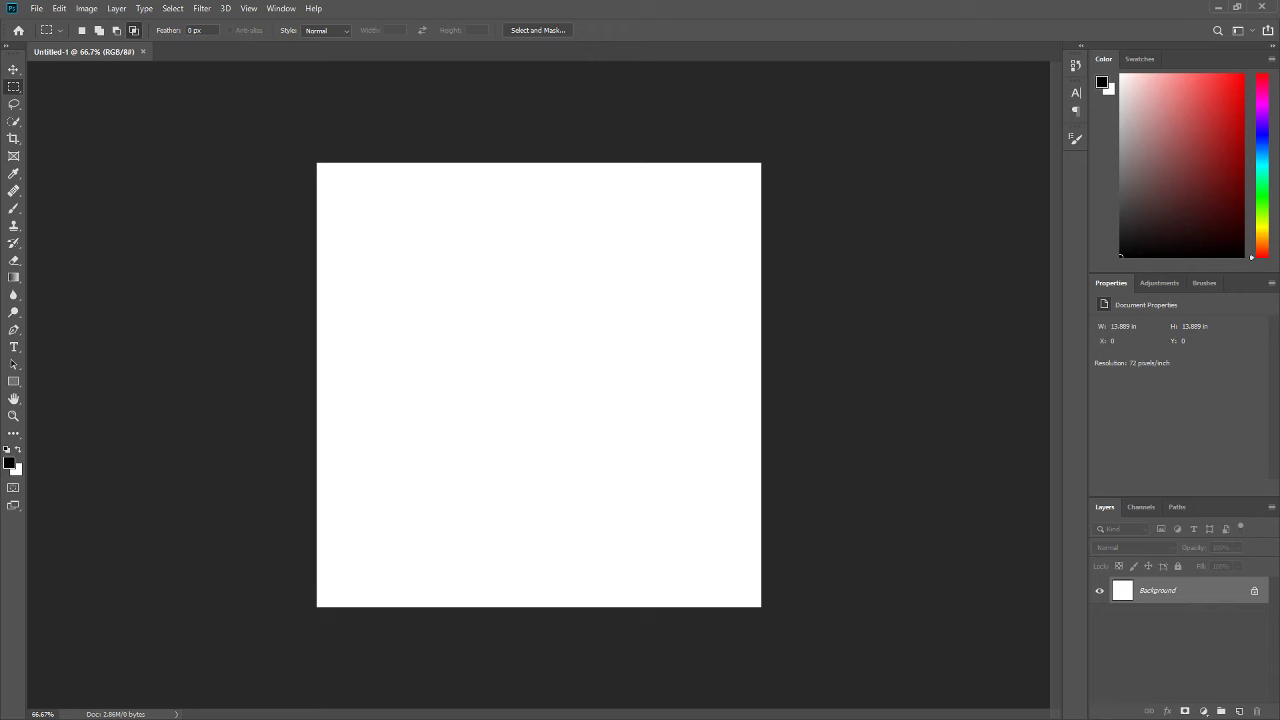
- Switch to Chrome and filter the "anime girl png render" image results to transparent images
{"action": "key", "text": "alt+Tab"}
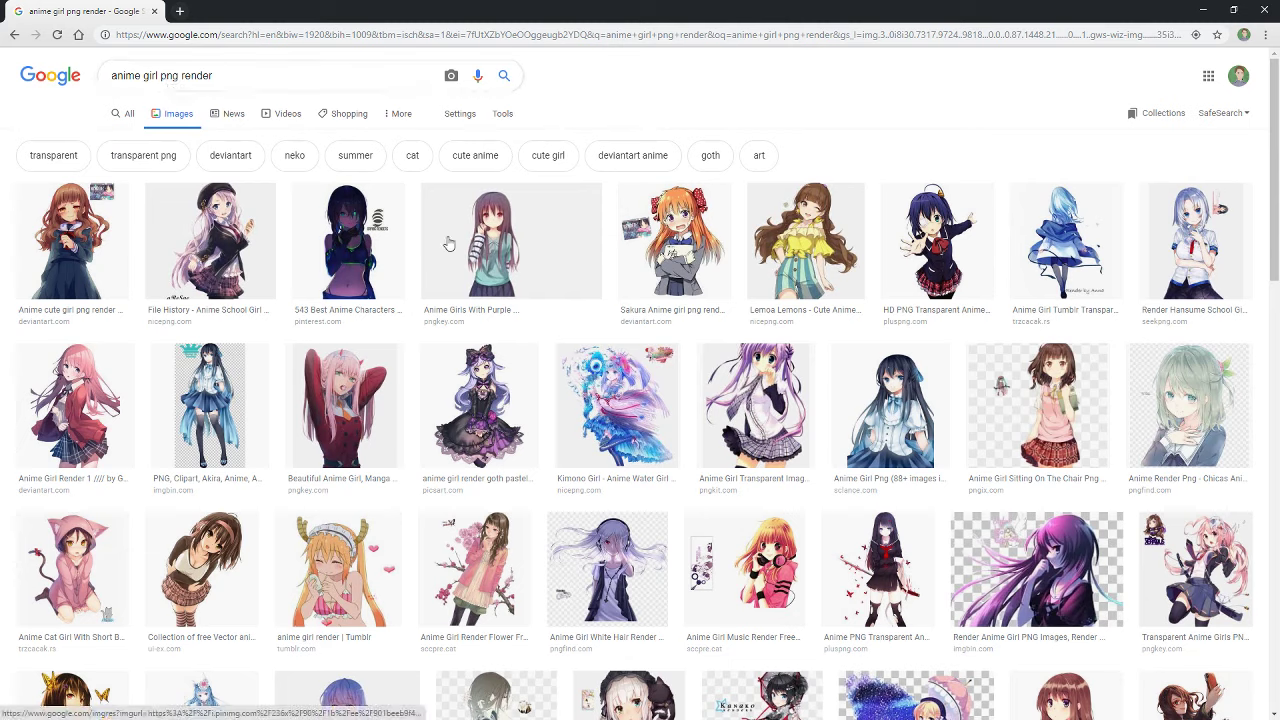
{"action": "left_click", "coordinate": [258, 222]}
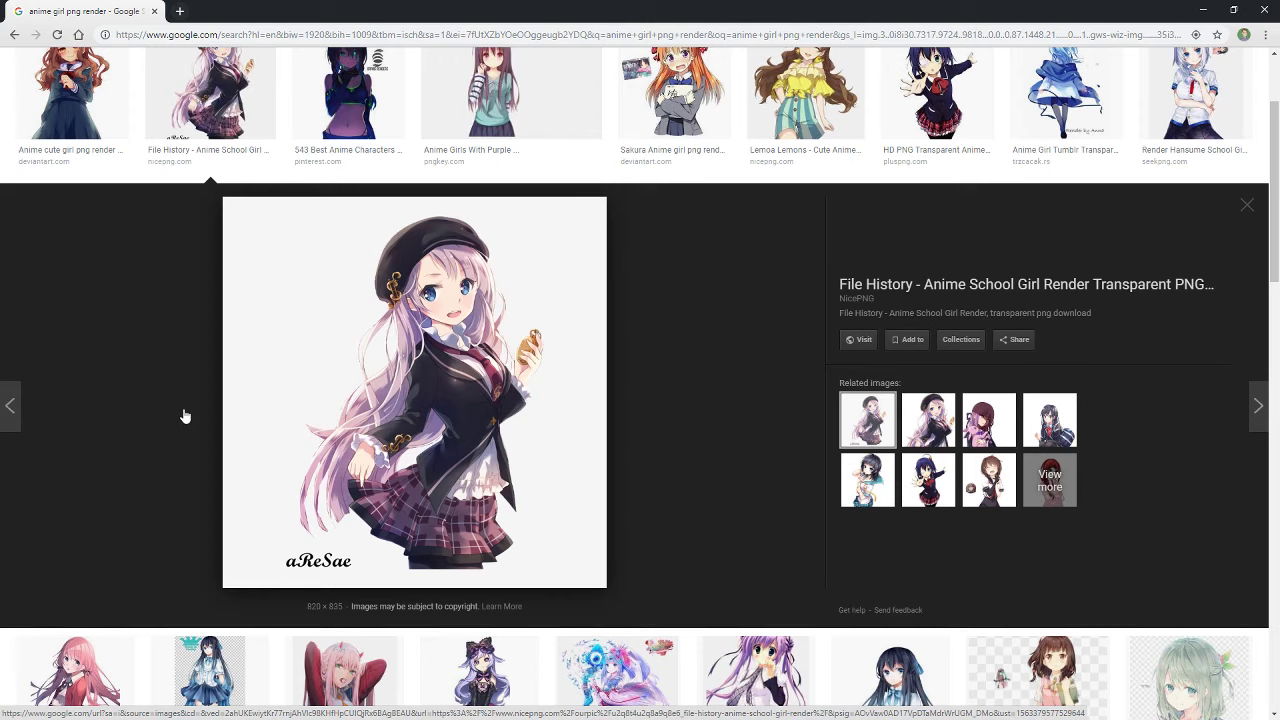
{"action": "scroll", "coordinate": [226, 428], "scroll_direction": "up", "scroll_amount": 2}
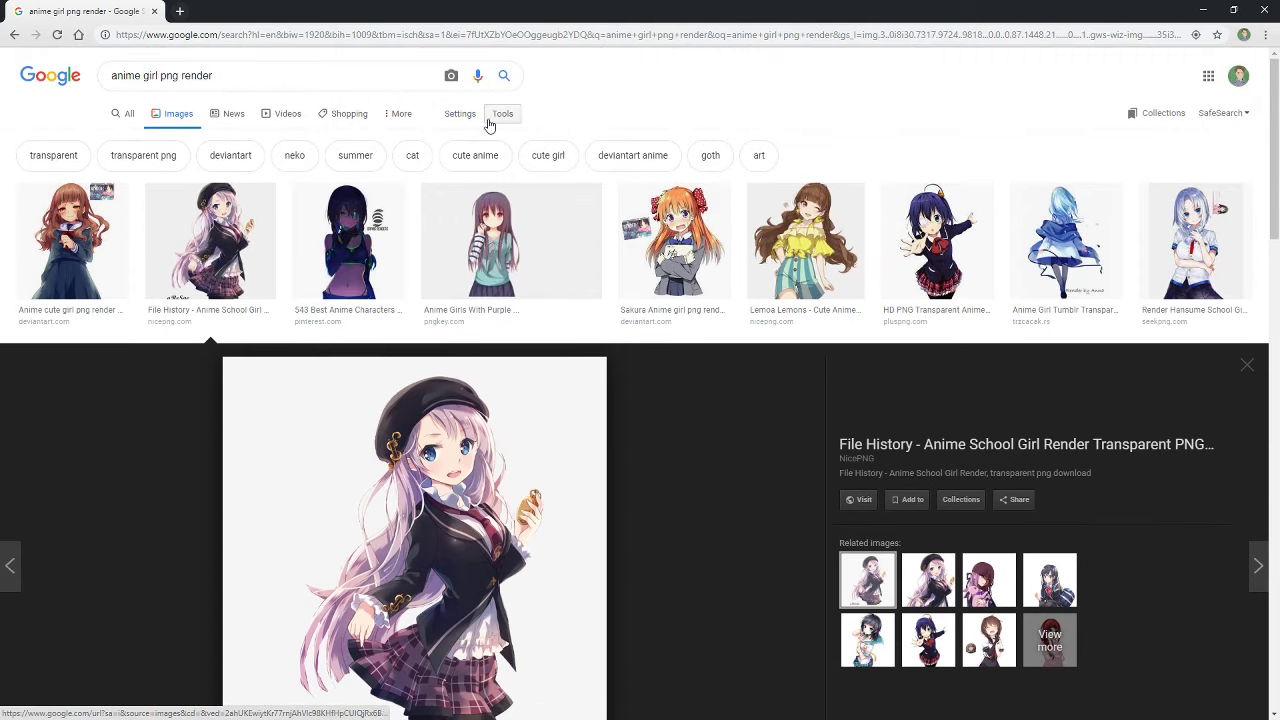
{"action": "left_click", "coordinate": [502, 116]}
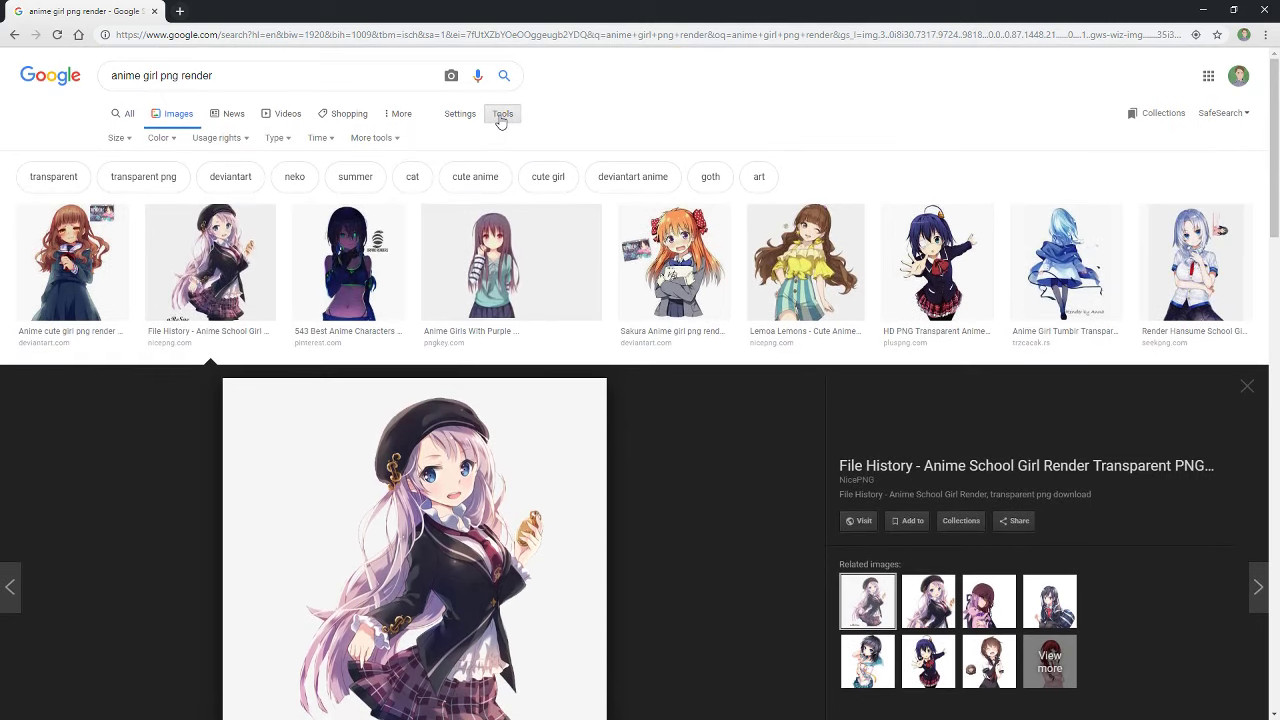
{"action": "left_click", "coordinate": [166, 140]}
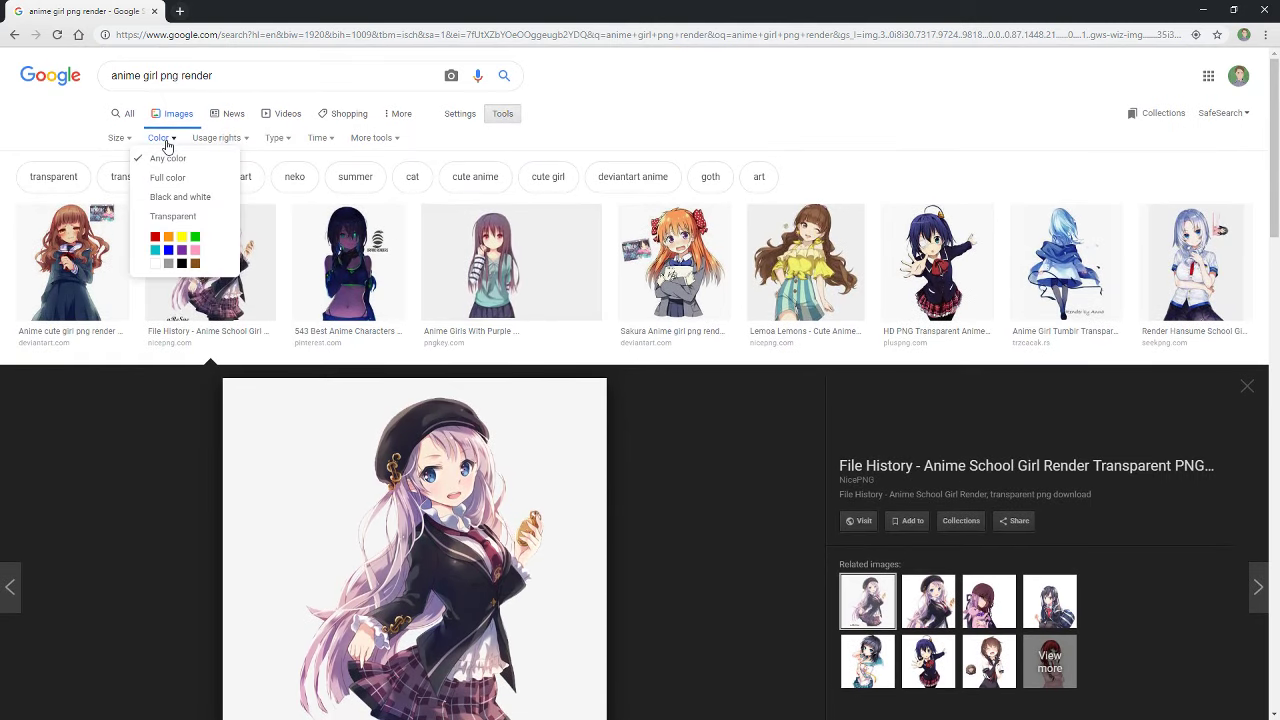
{"action": "left_click", "coordinate": [190, 216]}
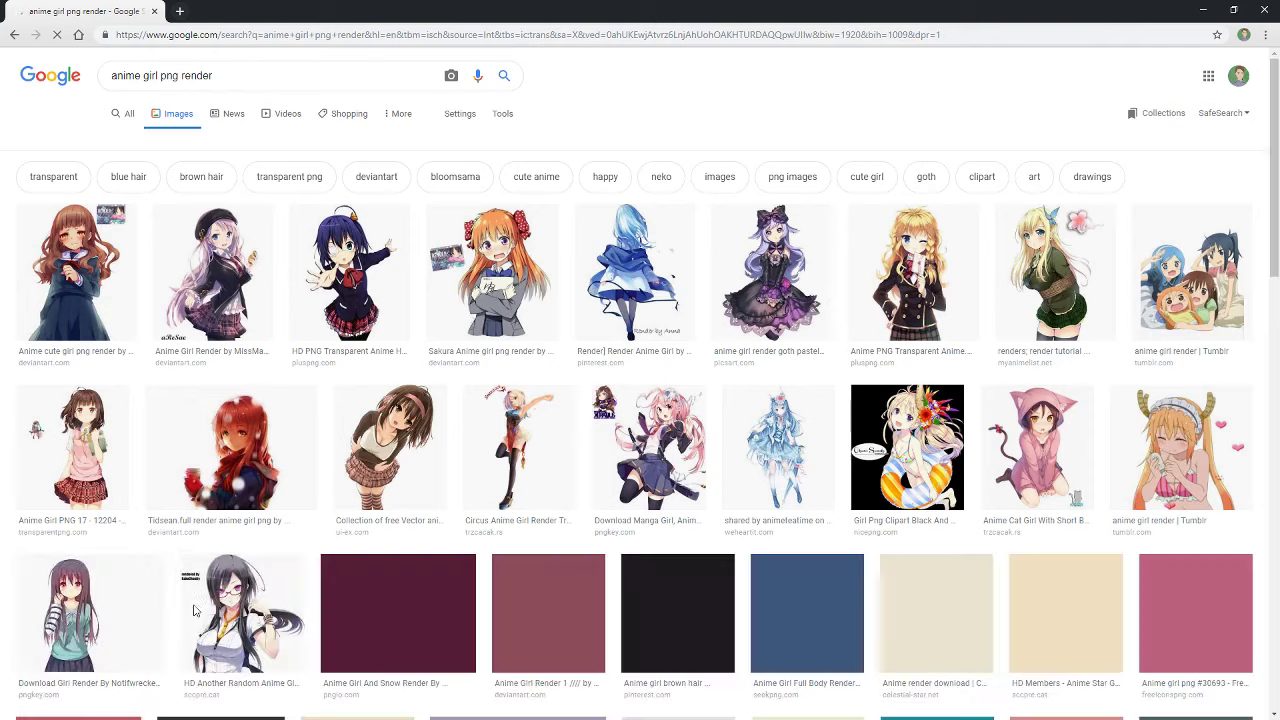
- Preview several of the filtered anime girl renders to check for transparent checkerboard backgrounds
{"action": "left_click", "coordinate": [231, 273]}
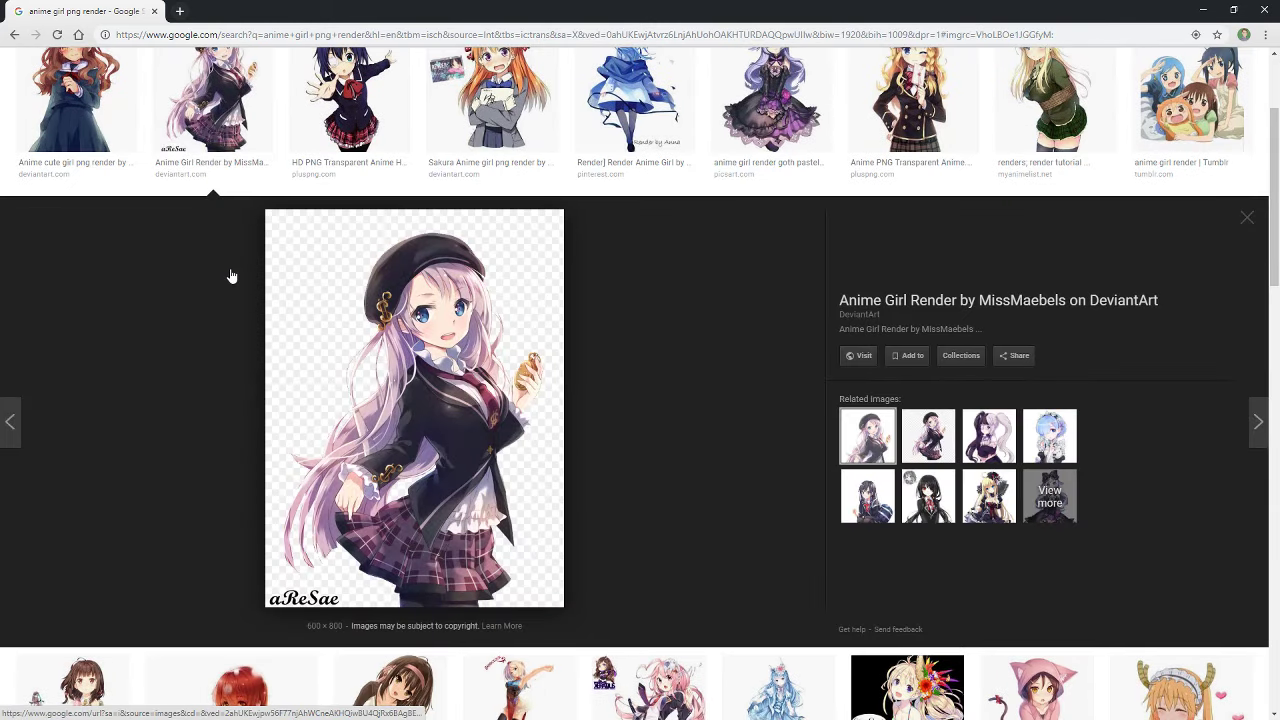
{"action": "scroll", "coordinate": [343, 347], "scroll_direction": "down", "scroll_amount": 3}
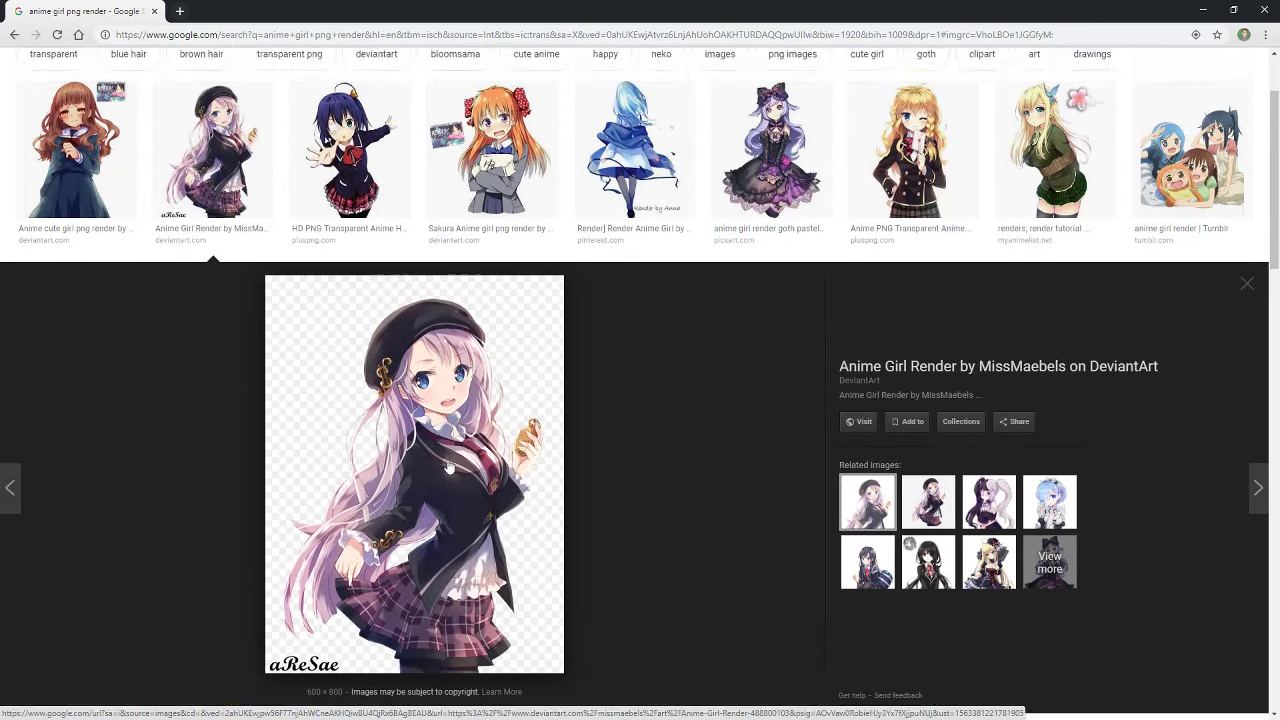
{"action": "left_click", "coordinate": [648, 385]}
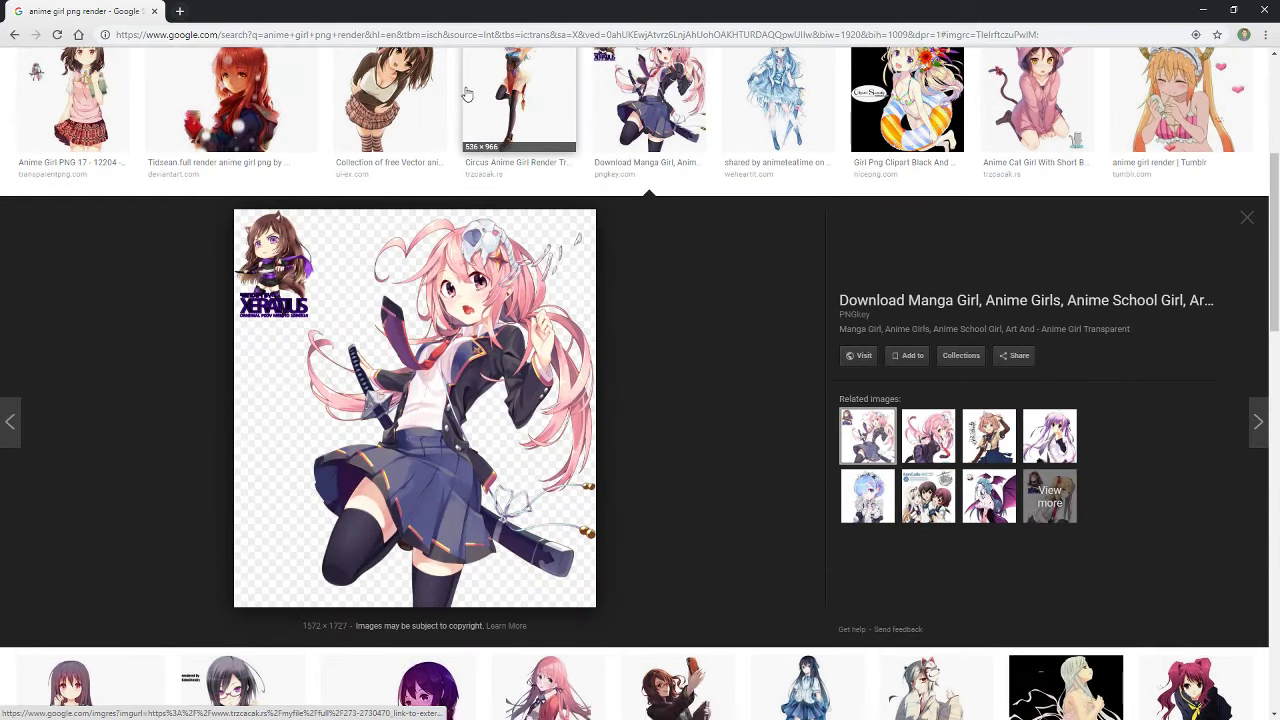
{"action": "left_click", "coordinate": [551, 114]}
{"action": "left_click", "coordinate": [406, 93]}
{"action": "left_click", "coordinate": [230, 95]}
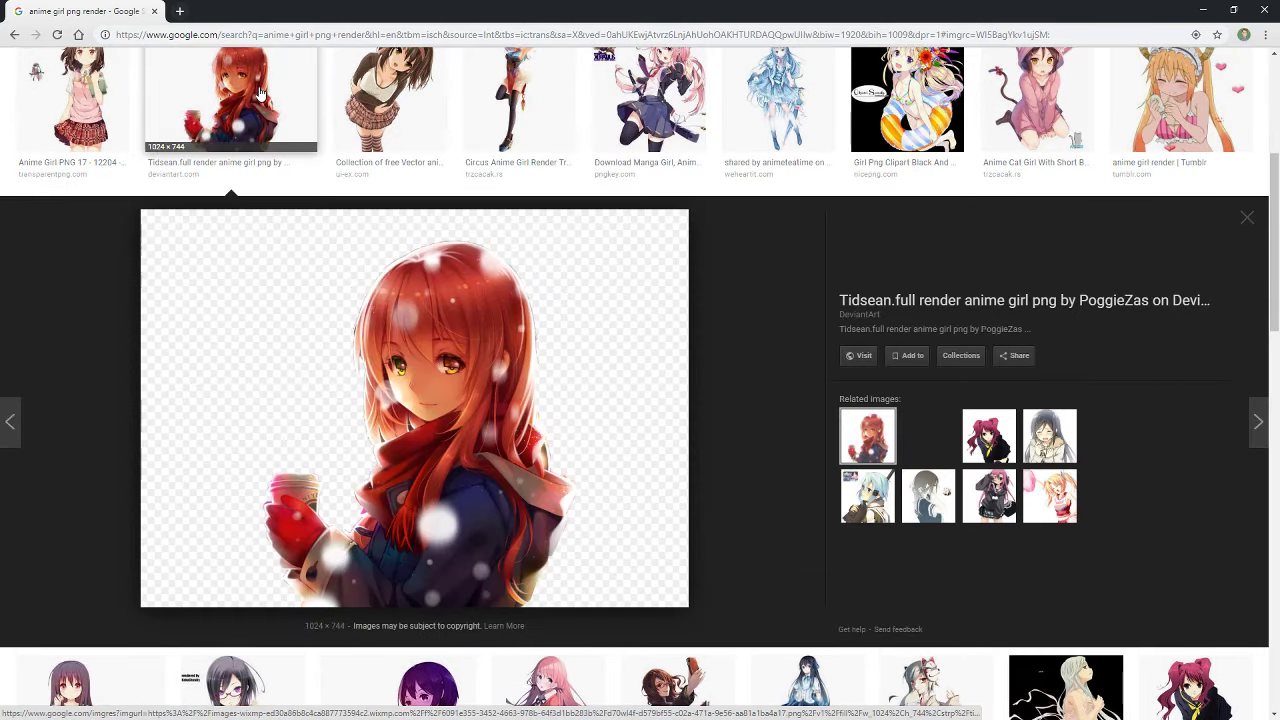
{"action": "left_click", "coordinate": [25, 94]}
{"action": "left_click", "coordinate": [797, 128]}
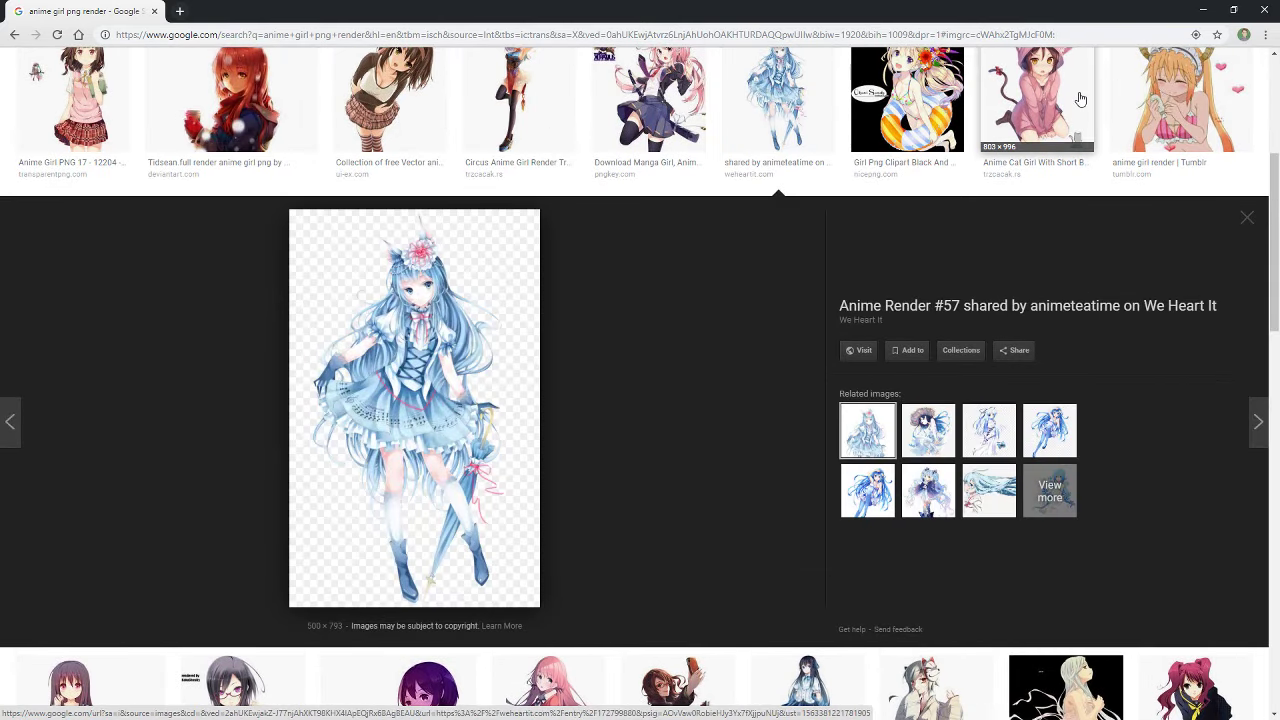
{"action": "left_click", "coordinate": [1035, 100]}
{"action": "left_click", "coordinate": [1180, 88]}
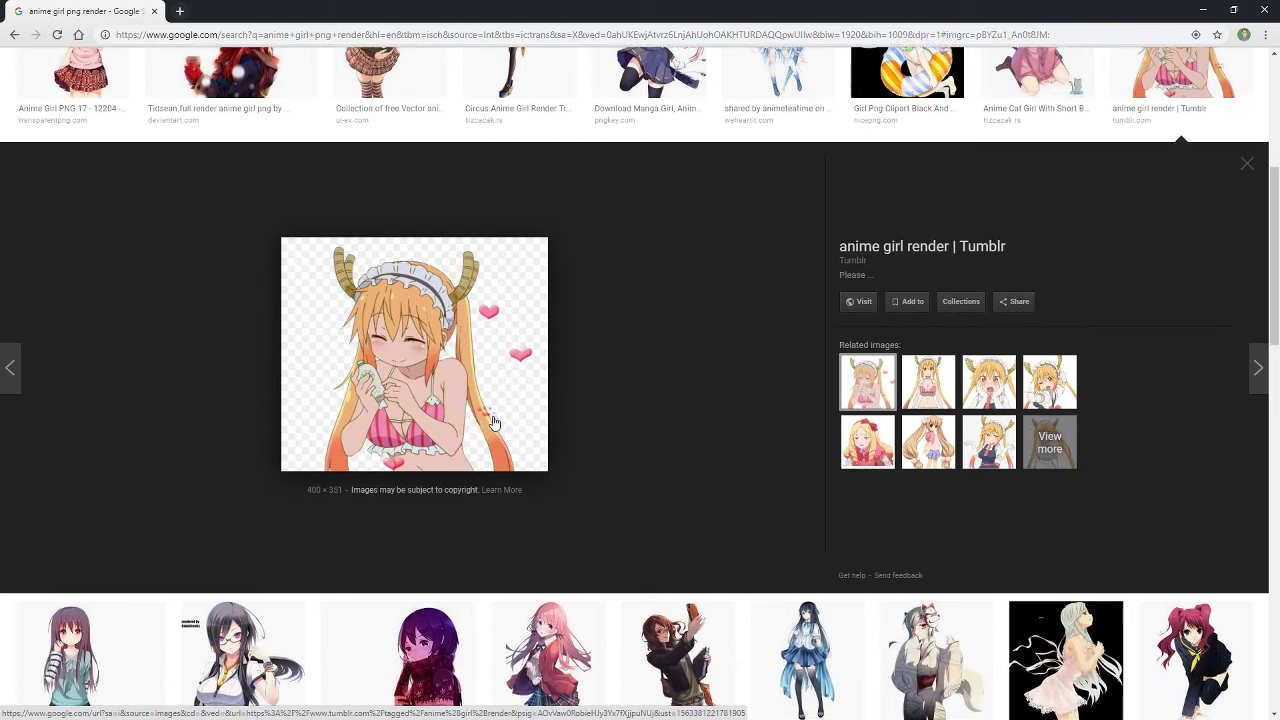
{"action": "scroll", "coordinate": [480, 425], "scroll_direction": "up", "scroll_amount": 4}
- Preview the render of the girl in the black beret and plaid skirt and copy the image
{"action": "left_click", "coordinate": [260, 295]}
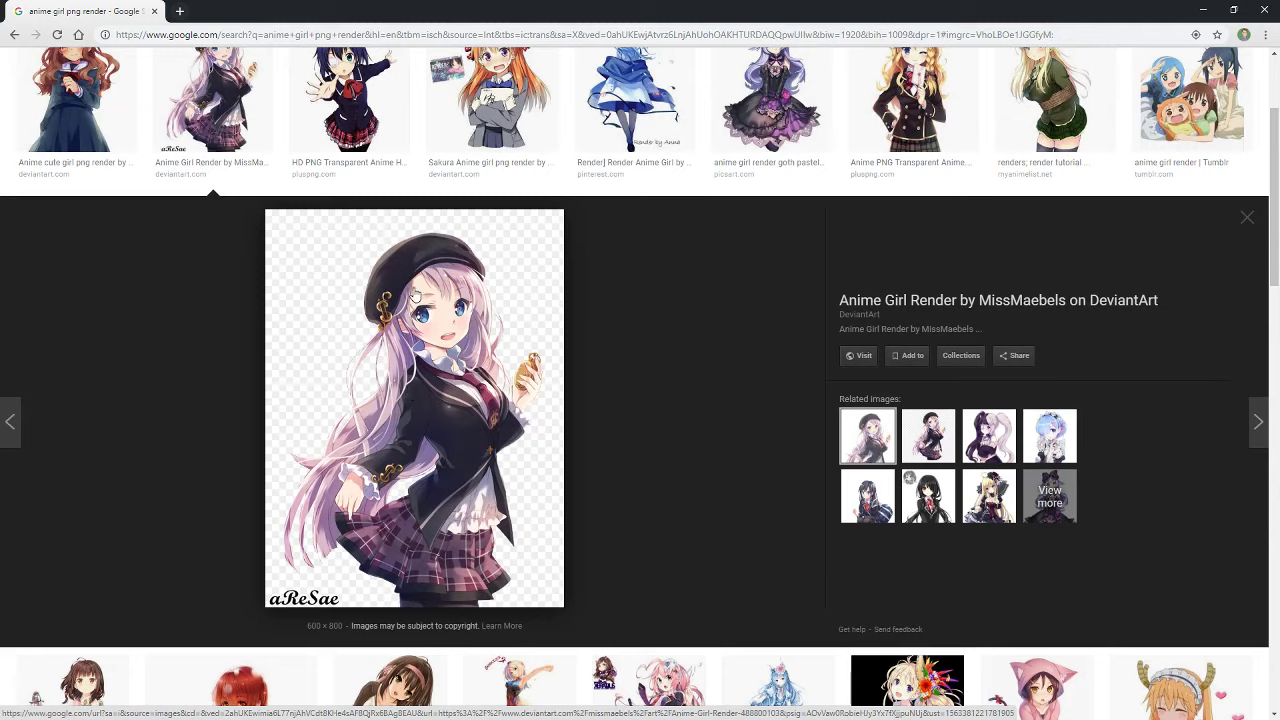
{"action": "right_click", "coordinate": [418, 306]}
{"action": "left_click", "coordinate": [463, 438]}
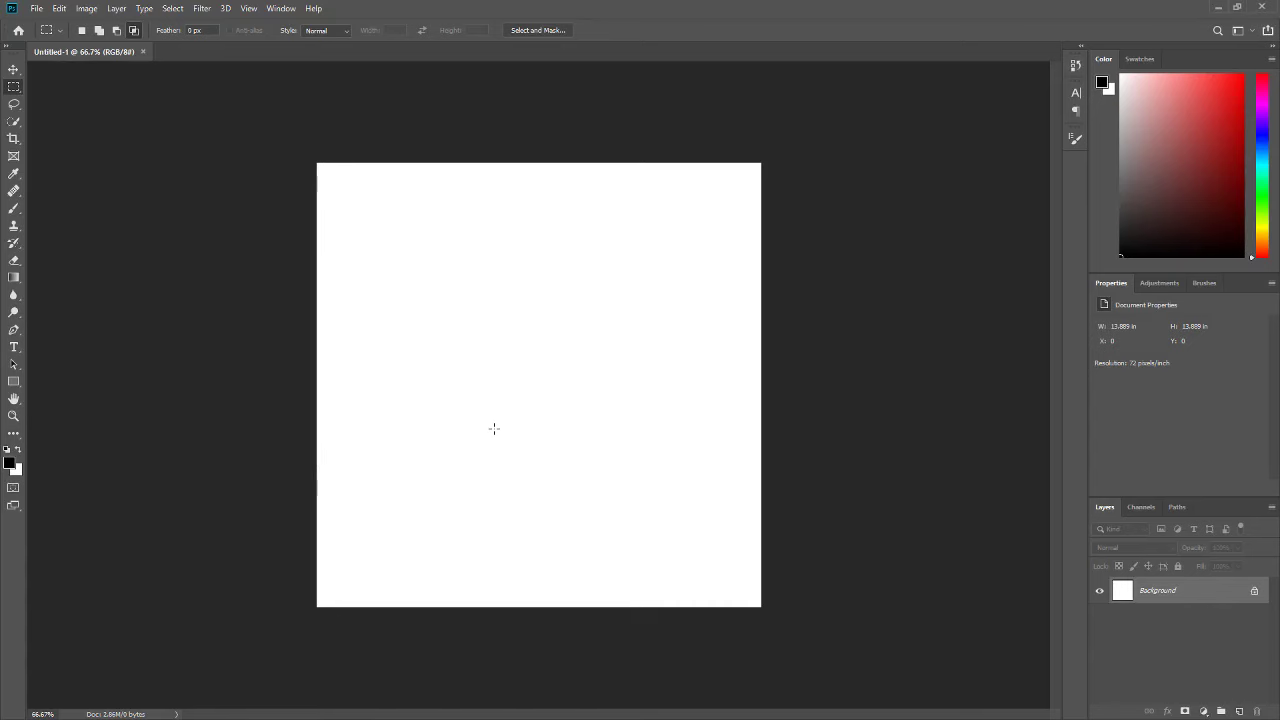
- Try pasting the copied render into the blank Untitled-1 document, and undo the paste
{"action": "key", "text": "ctrl+v"}
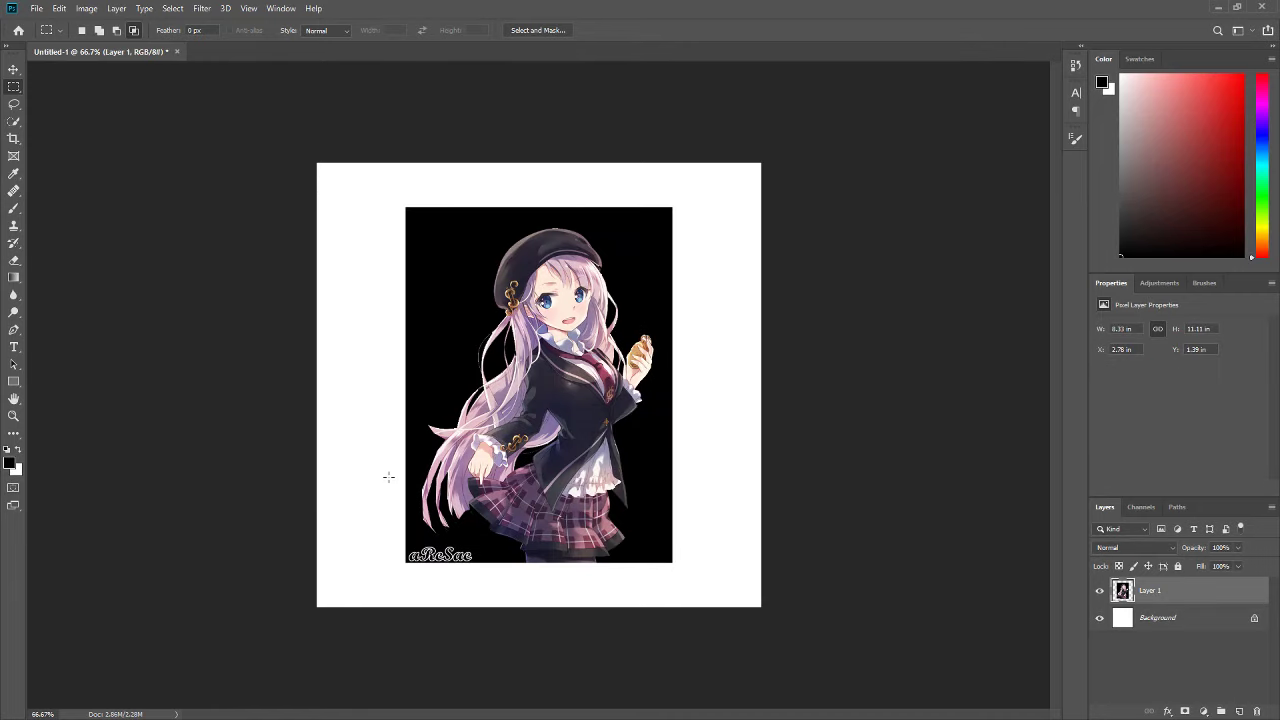
{"action": "key", "text": "ctrl+z"}
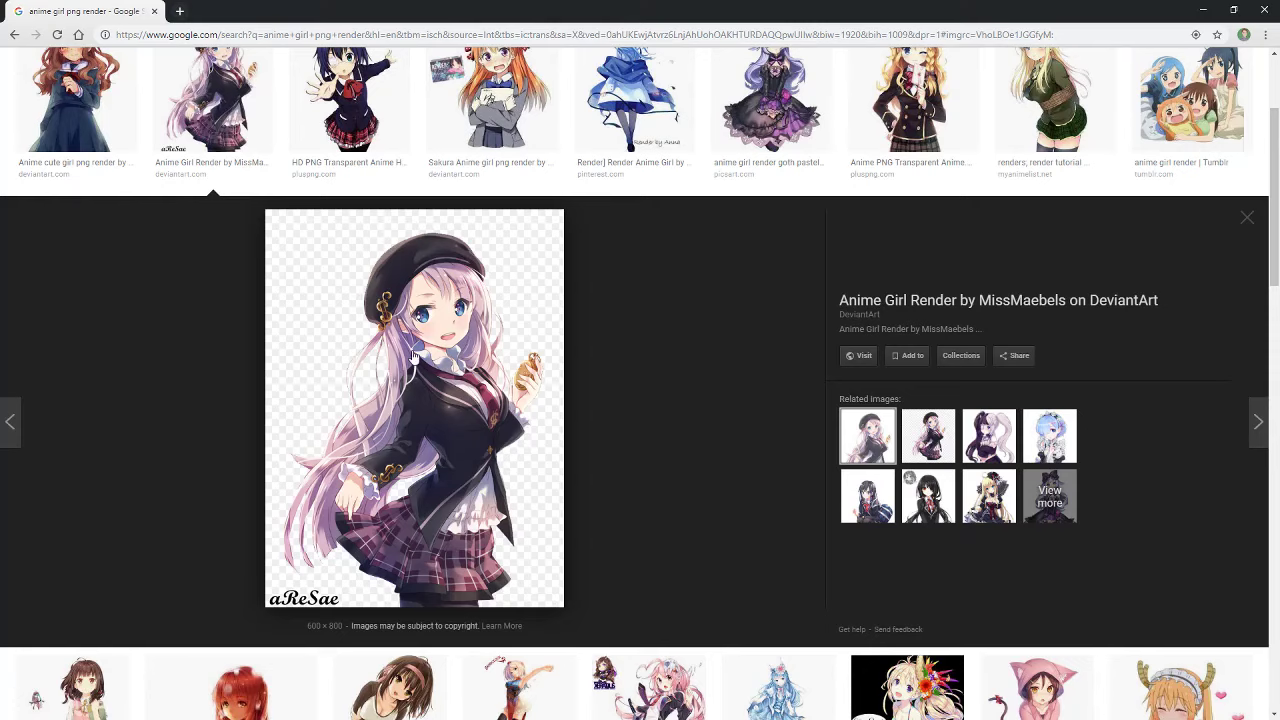
- Switch to Chrome and save the previewed black beret girl render to the Desktop as a PNG image
{"action": "right_click", "coordinate": [412, 352]}
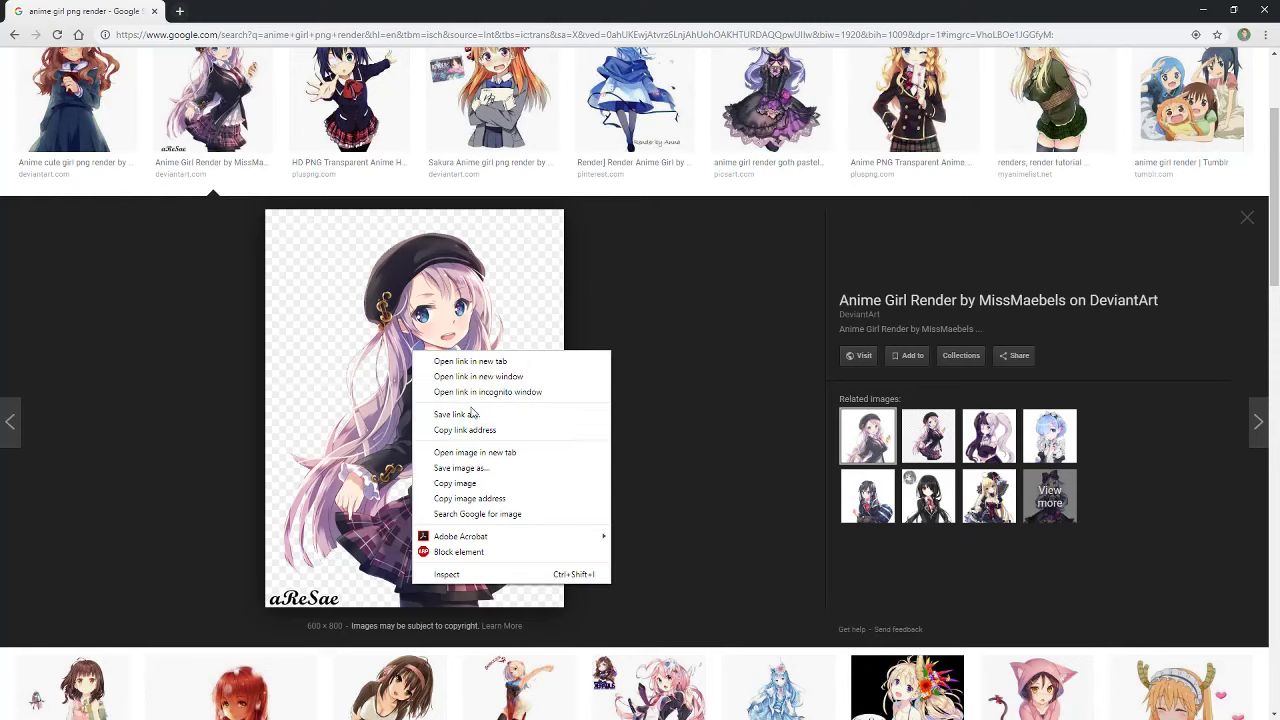
{"action": "left_click", "coordinate": [469, 470]}
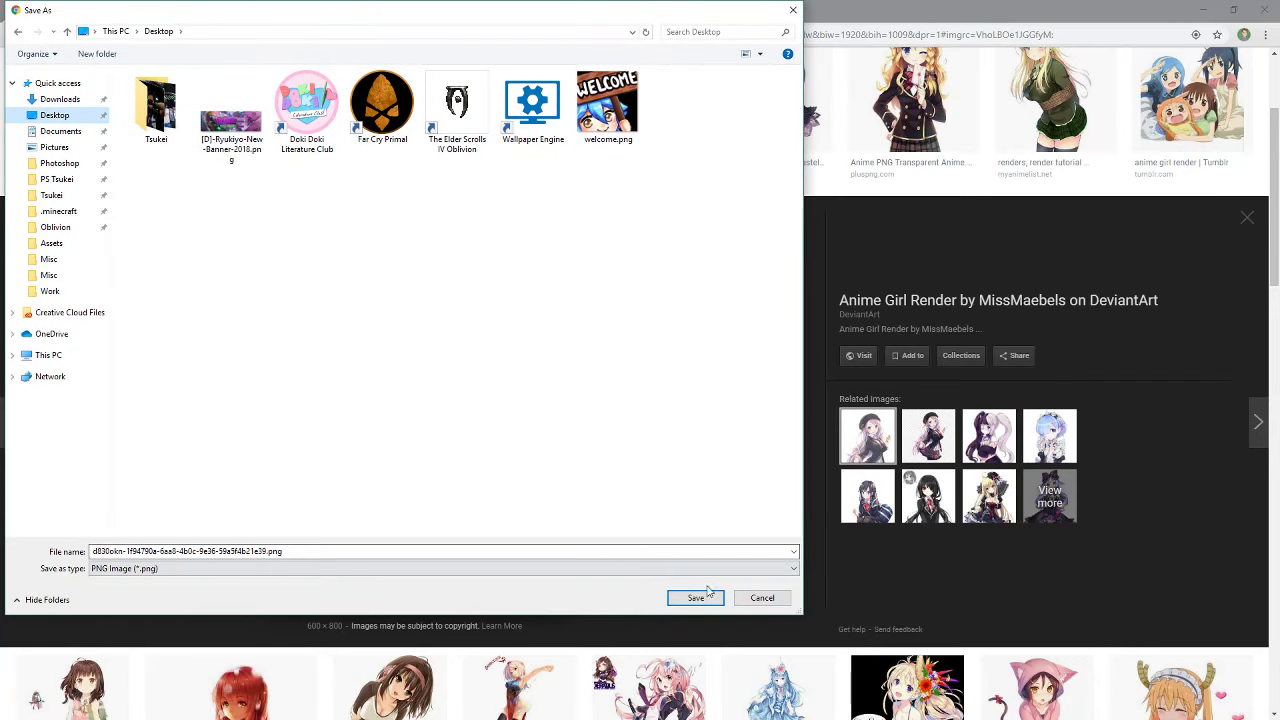
{"action": "left_click", "coordinate": [708, 592]}
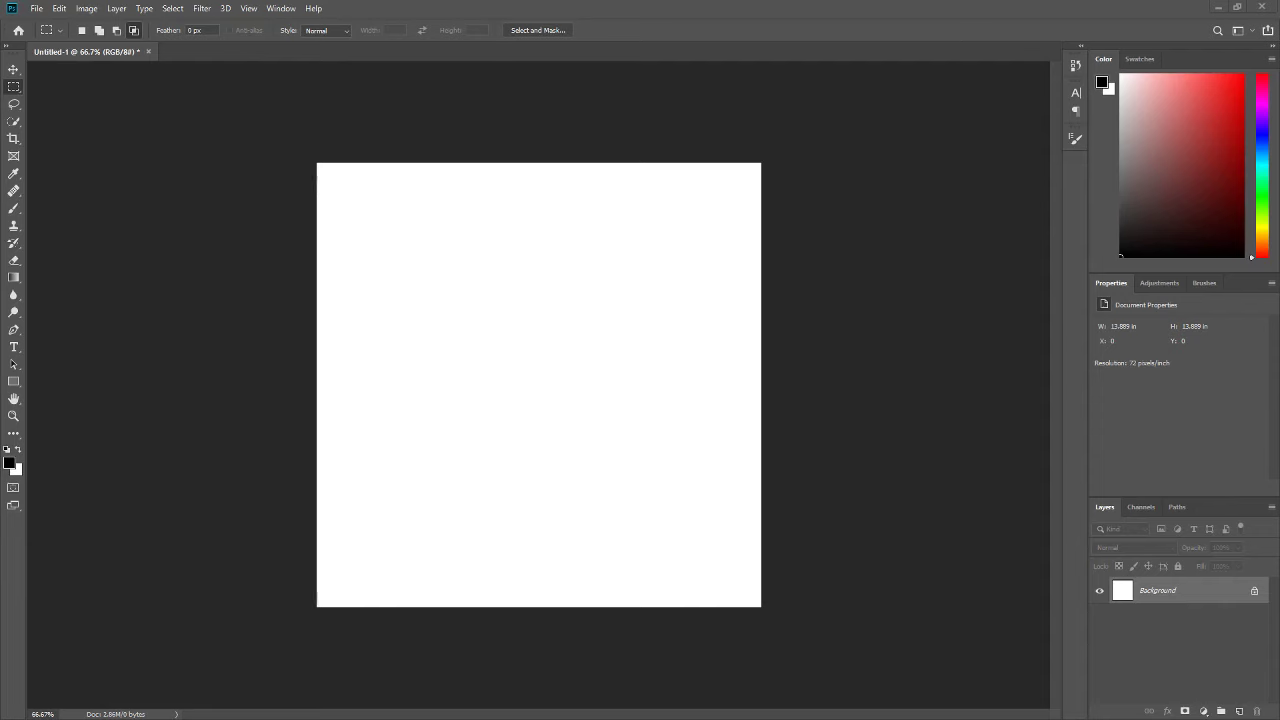
- Switch to Photoshop and open the saved black beret girl PNG as its own document
{"action": "left_click", "coordinate": [36, 8]}
{"action": "left_click", "coordinate": [45, 37]}
{"action": "double_click", "coordinate": [291, 108]}
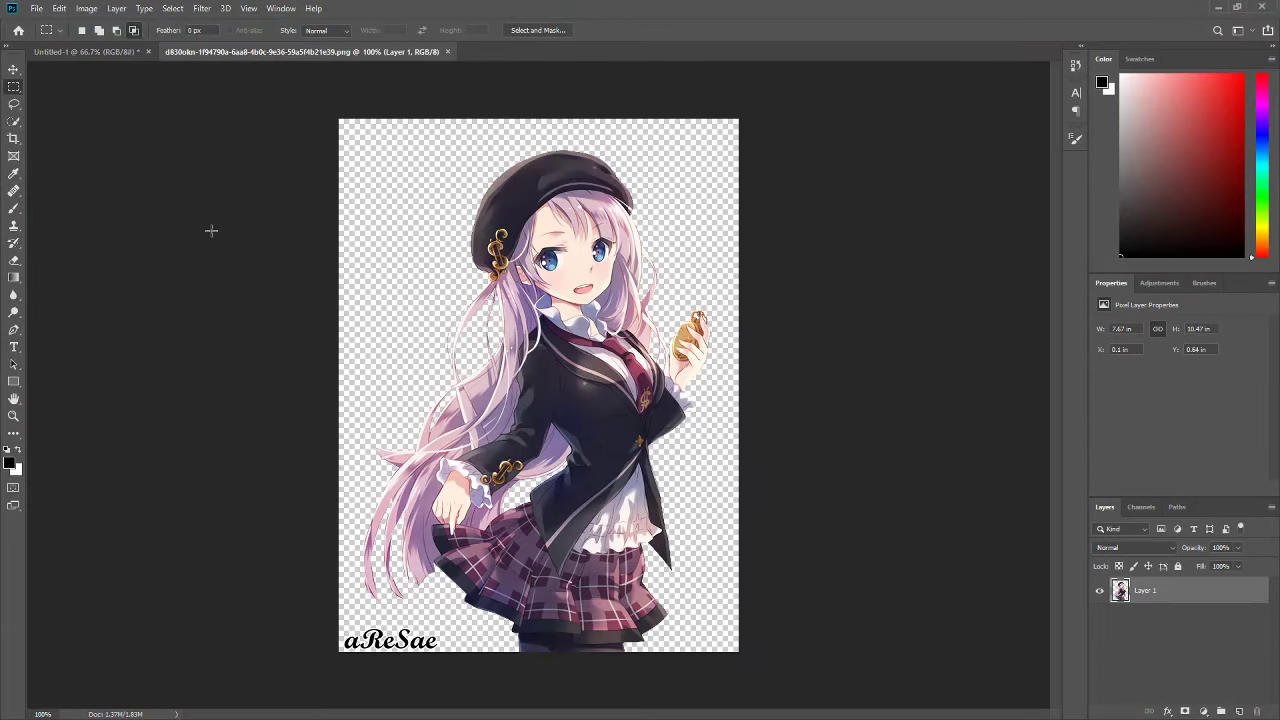
- Shift the render slightly up and right with the Move tool, and copy it into the middle of the Untitled-1 canvas
{"action": "left_click", "coordinate": [13, 68]}
{"action": "left_click_drag", "start_coordinate": [551, 291], "coordinate": [584, 283]}
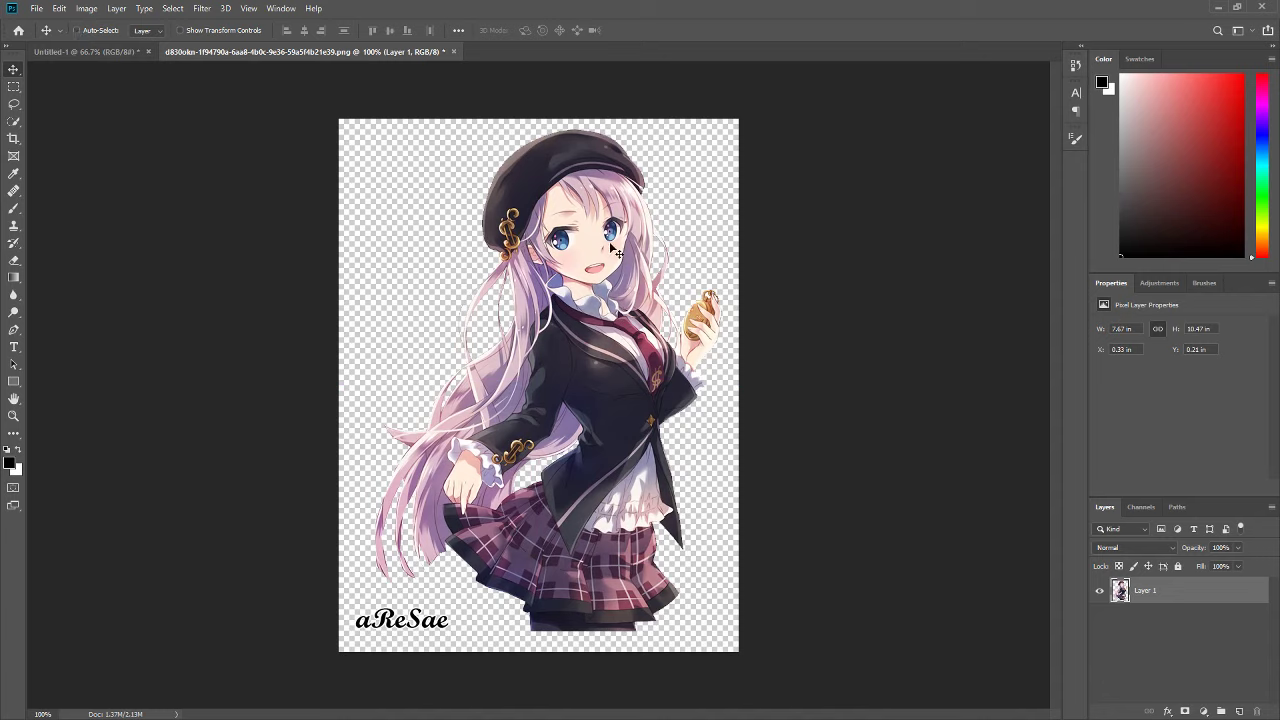
{"action": "right_click", "coordinate": [14, 75]}
{"action": "left_click", "coordinate": [68, 70]}
{"action": "mouse_move", "coordinate": [603, 287]}
{"action": "left_mouse_down"}
{"action": "mouse_move", "coordinate": [576, 299]}
{"action": "mouse_move", "coordinate": [619, 316]}
{"action": "mouse_move", "coordinate": [534, 246]}
{"action": "mouse_move", "coordinate": [125, 52]}
{"action": "mouse_move", "coordinate": [545, 365]}
{"action": "mouse_move", "coordinate": [566, 378]}
{"action": "mouse_move", "coordinate": [594, 366]}
{"action": "mouse_move", "coordinate": [514, 263]}
{"action": "mouse_move", "coordinate": [636, 465]}
{"action": "mouse_move", "coordinate": [606, 366]}
{"action": "left_mouse_up"}
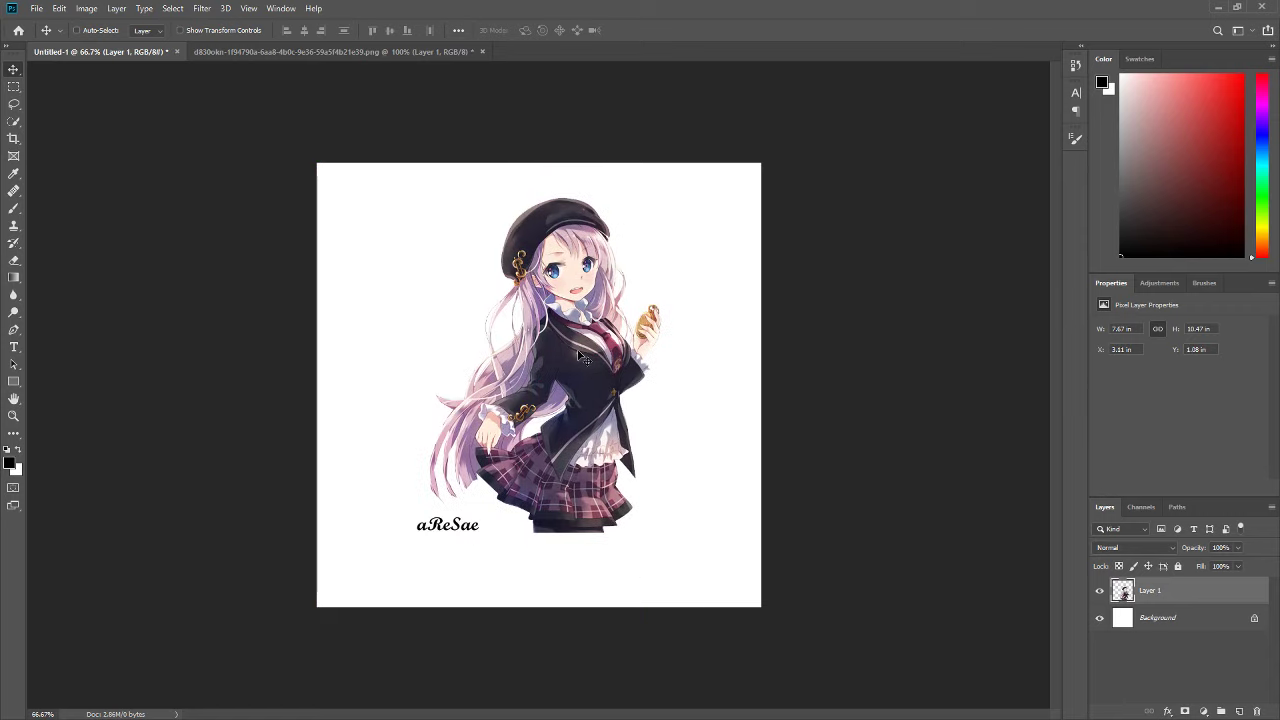
- Free-transform the render layer to about 25% scale, rotated about 132°, in the canvas's upper-left corner
{"action": "key", "text": "ctrl+t"}
{"action": "left_click_drag", "start_coordinate": [678, 204], "coordinate": [365, 206]}
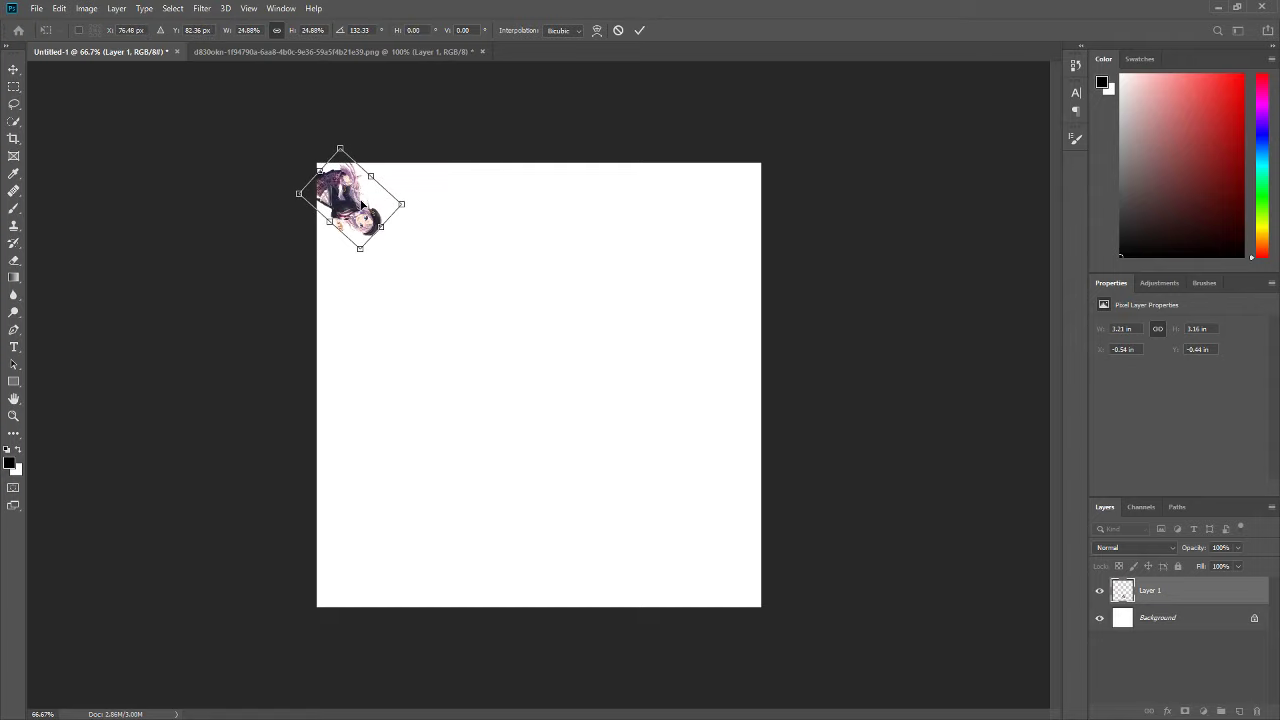
{"action": "left_click", "coordinate": [639, 30]}
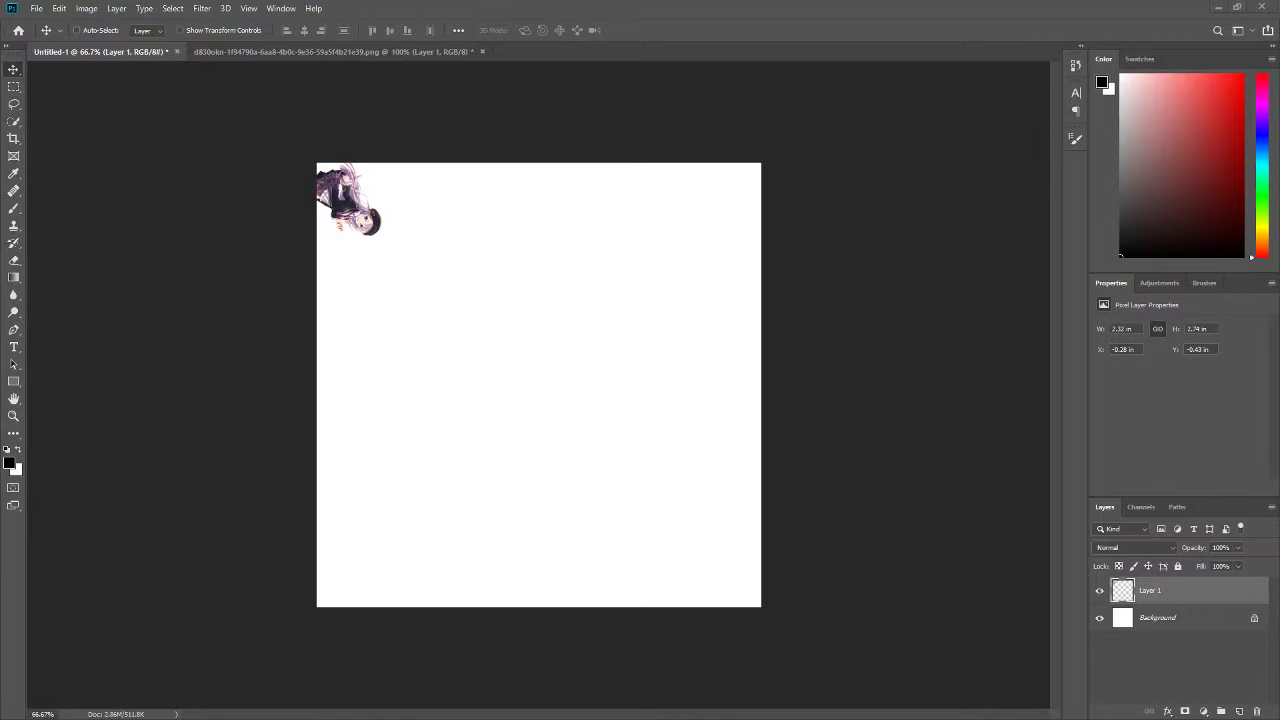
- Switch to File Explorer and examine the PS Tsukei and Twitter Banner folders within the Photoshop Templates folder
{"action": "left_click_drag", "start_coordinate": [0, 265], "coordinate": [557, 3]}
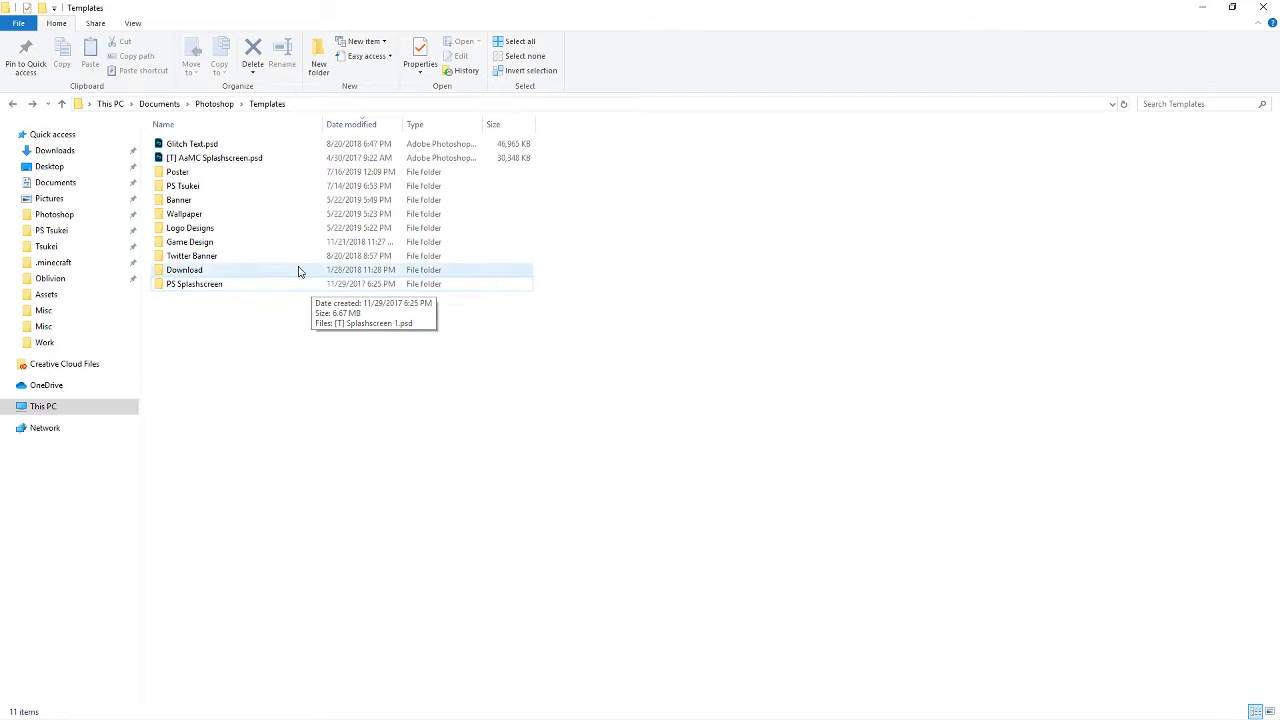
{"action": "double_click", "coordinate": [207, 189]}
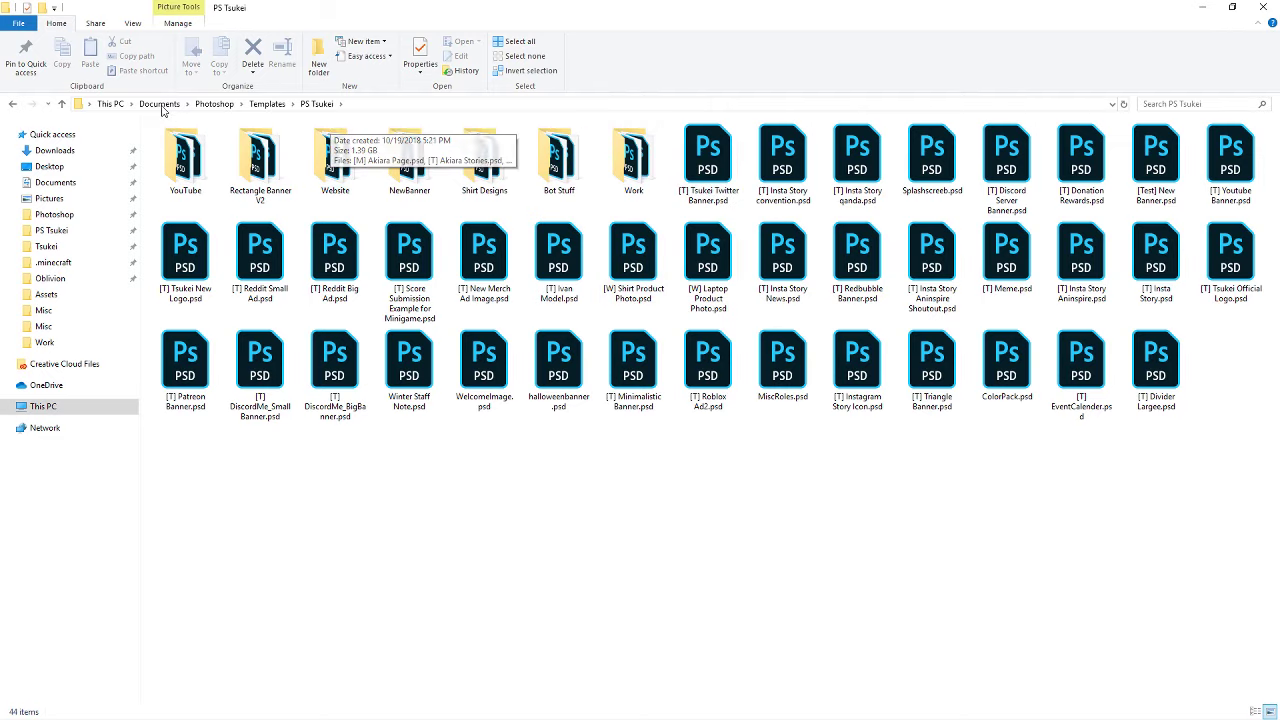
{"action": "left_click", "coordinate": [12, 103]}
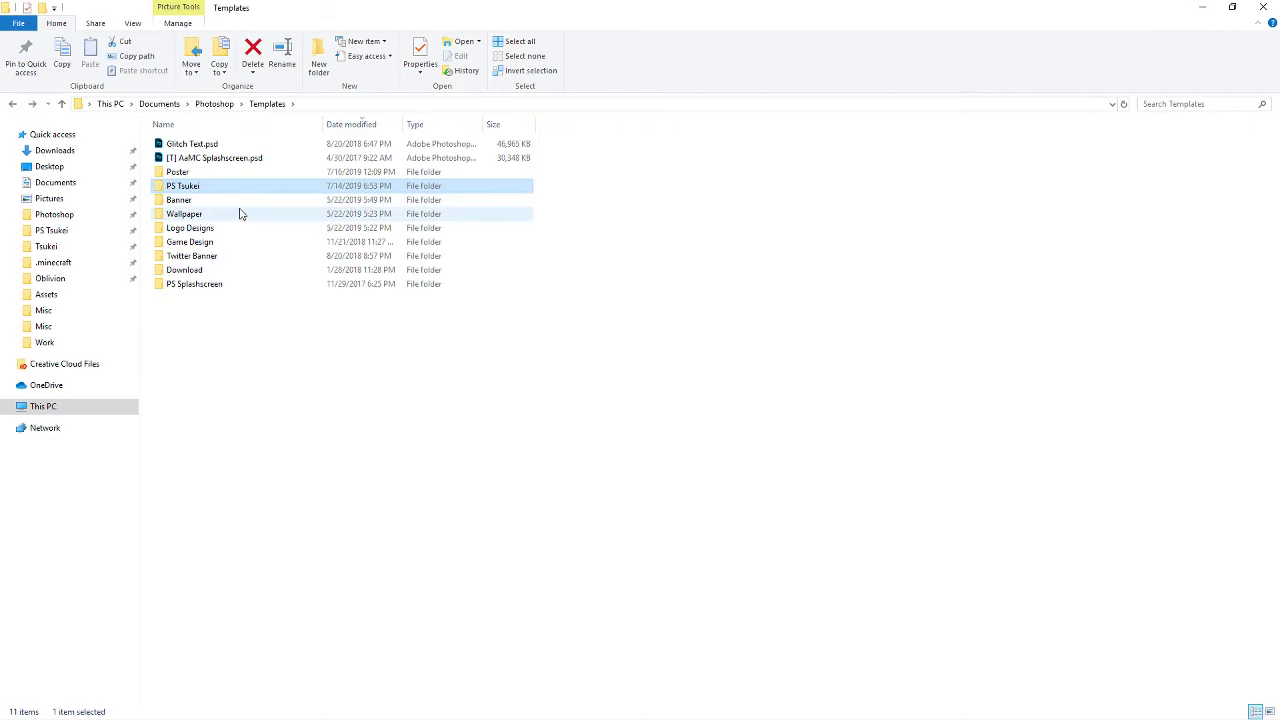
{"action": "double_click", "coordinate": [238, 256]}
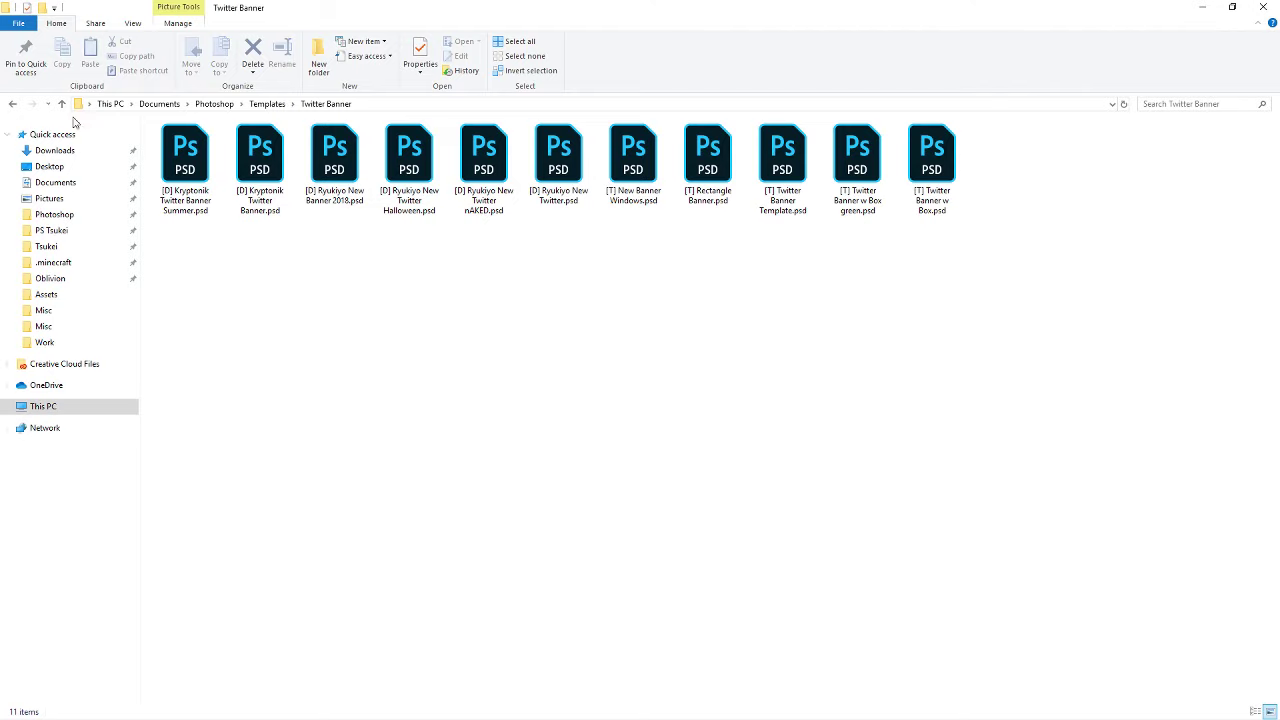
{"action": "left_click", "coordinate": [14, 104]}
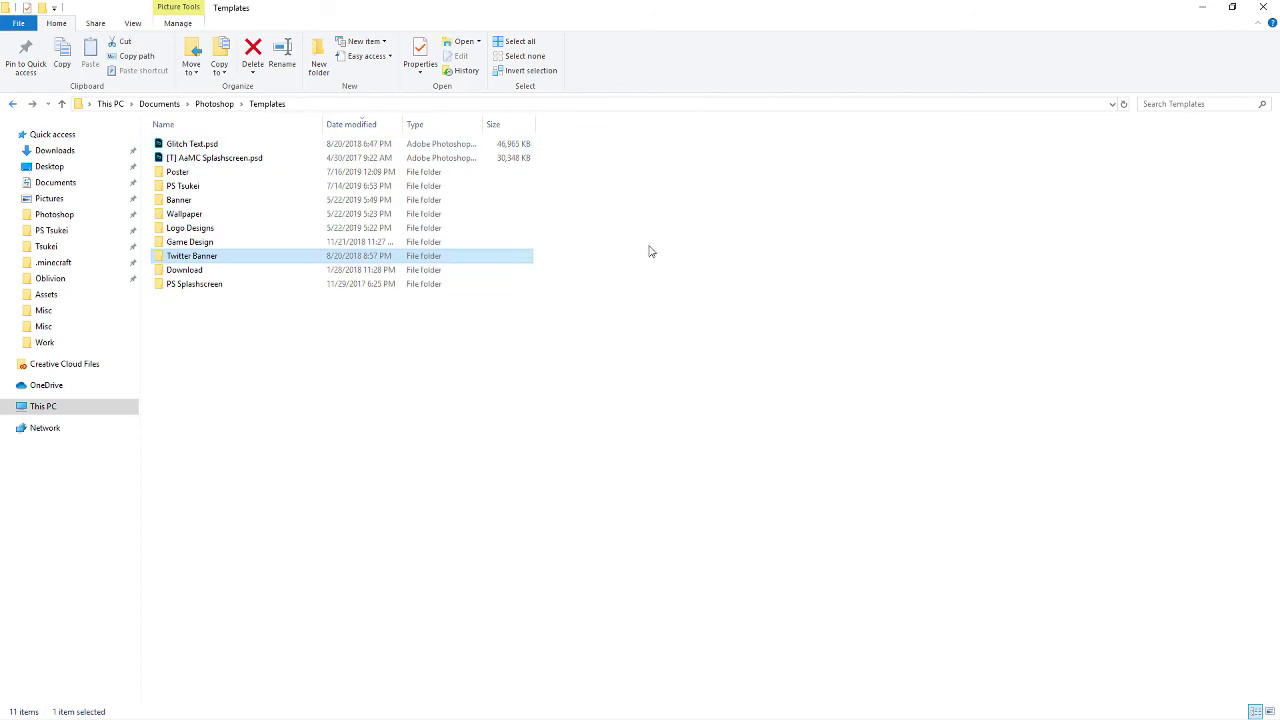
- Examine the PSD files in the Work subfolder of PS Tsukei, and return to the PS Tsukei folder
{"action": "double_click", "coordinate": [234, 190]}
{"action": "double_click", "coordinate": [641, 152]}
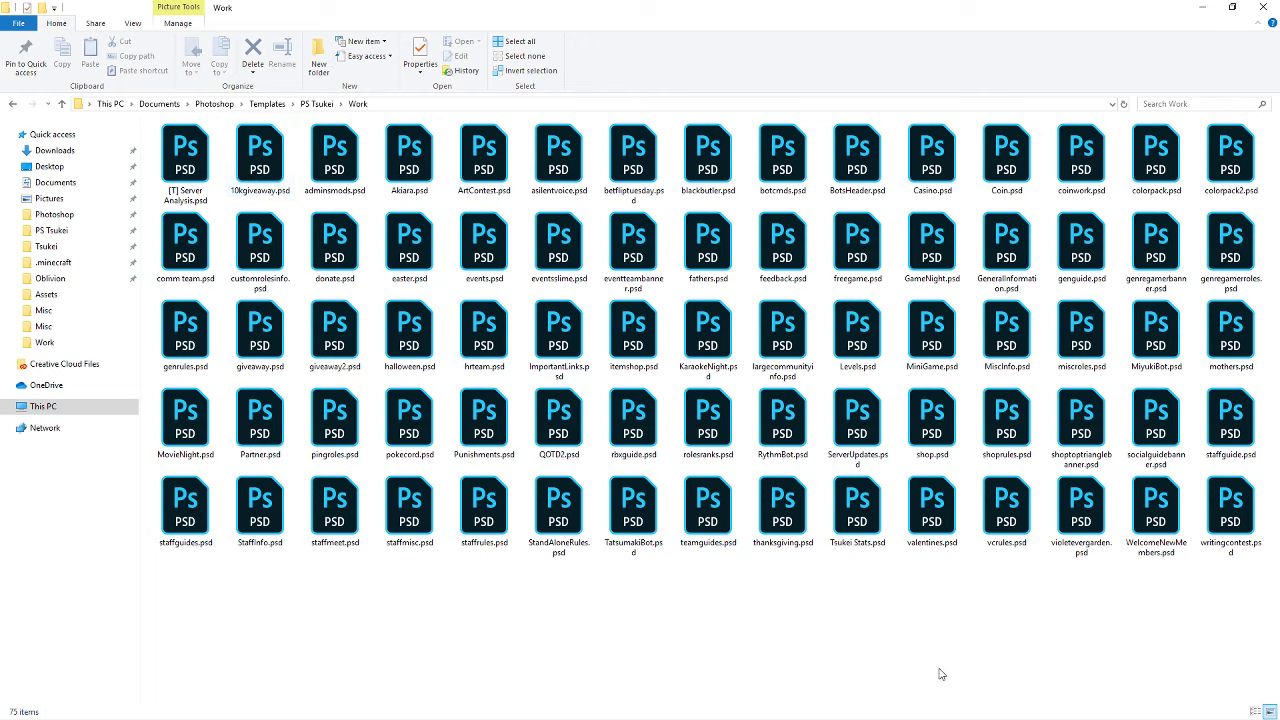
{"action": "left_click", "coordinate": [12, 104]}
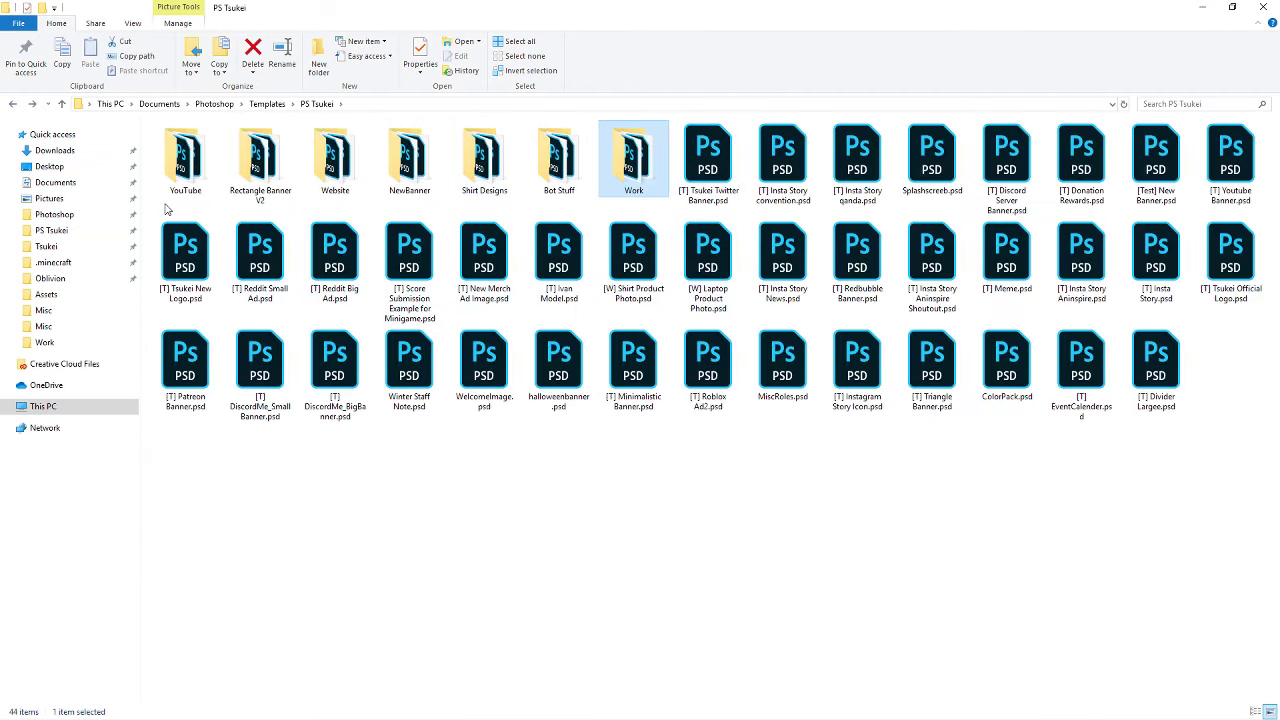